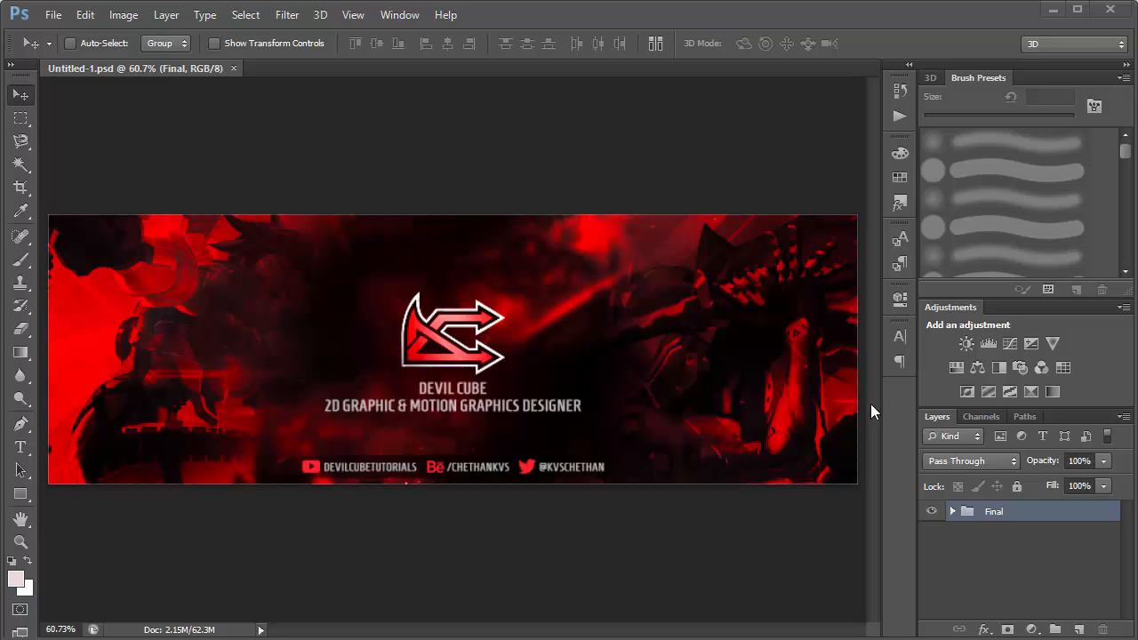
Expand the Final group and hide all its contents except the BG group.
click(953, 513)
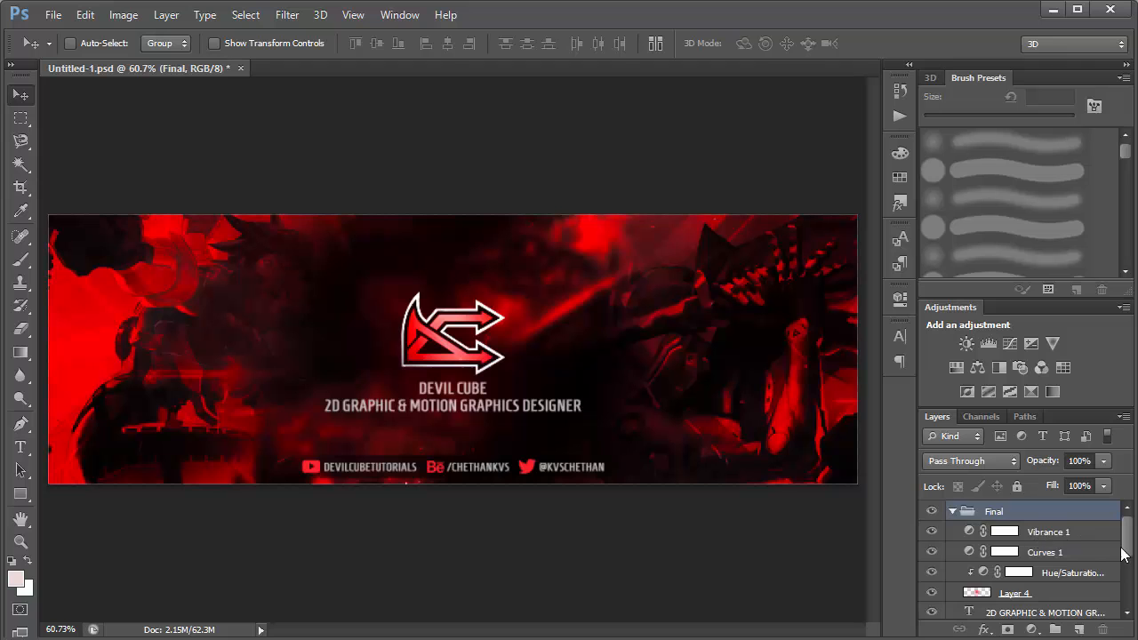
drag(933, 534, 933, 615)
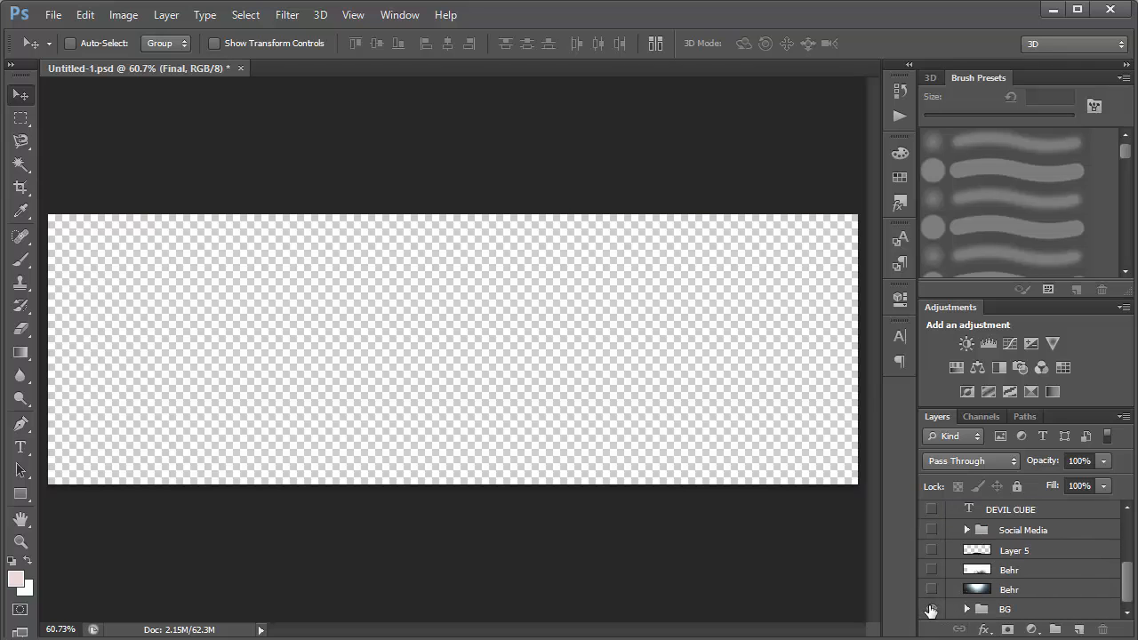
click(932, 609)
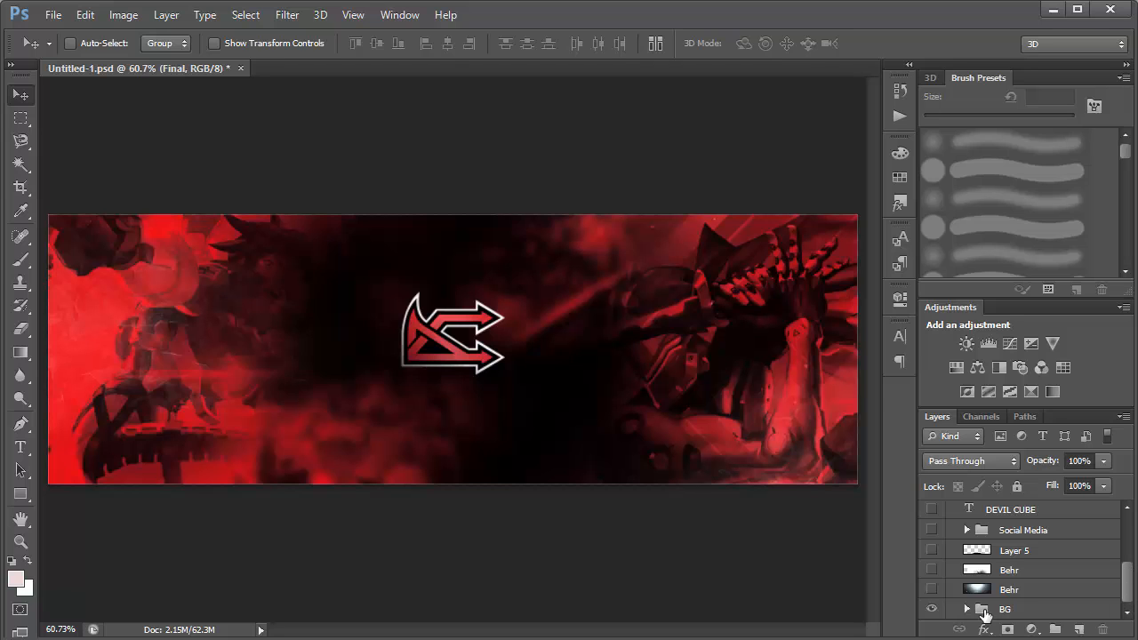
Expand the BG group, hide its layers, and show and select only the black Layer 0.
click(968, 609)
scroll(1126, 549, down, 2)
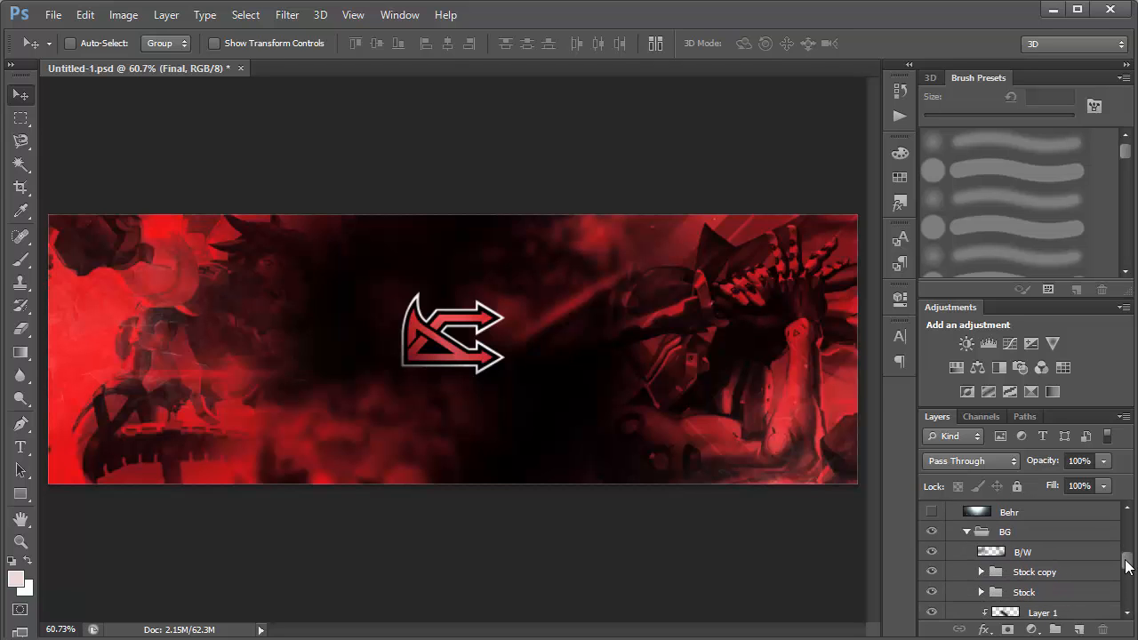
scroll(931, 538, down, 10)
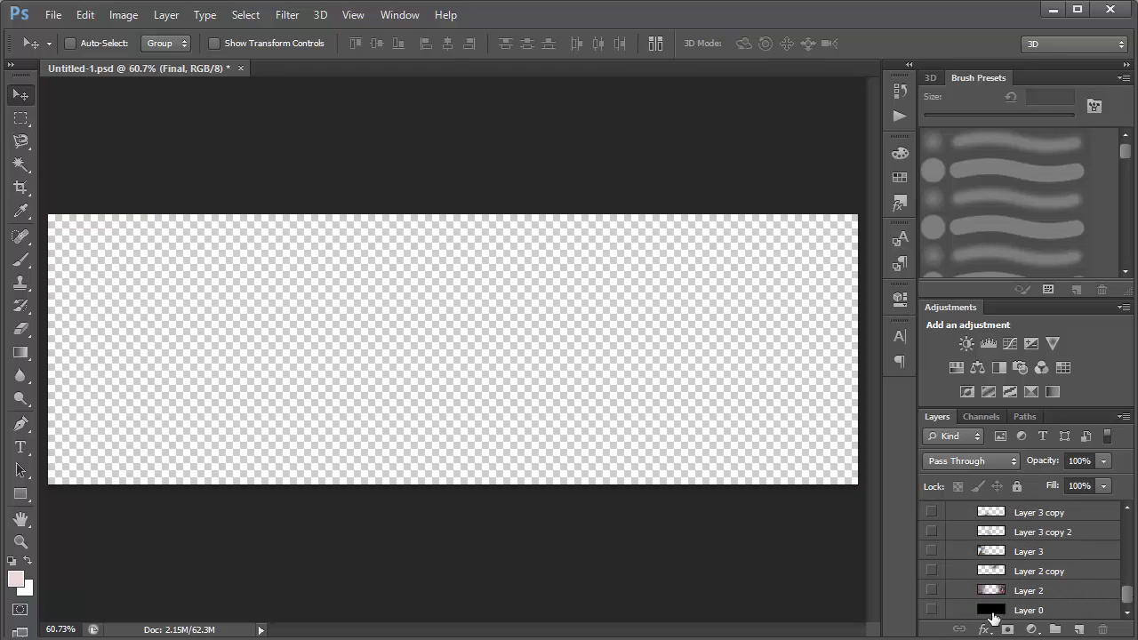
click(932, 610)
click(1032, 628)
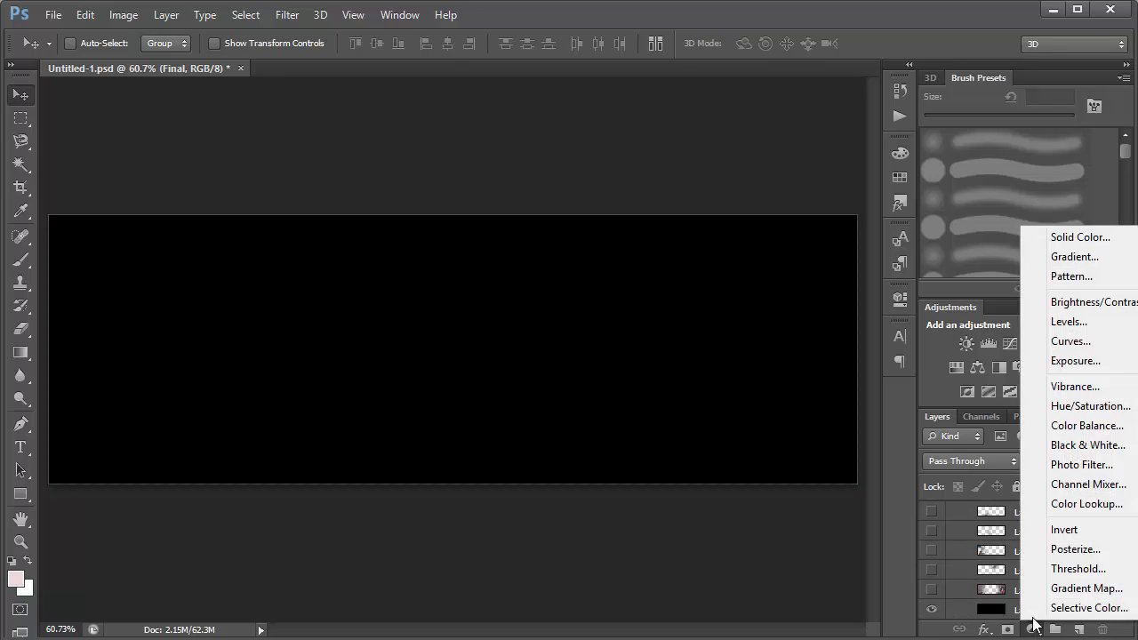
click(980, 623)
click(1011, 610)
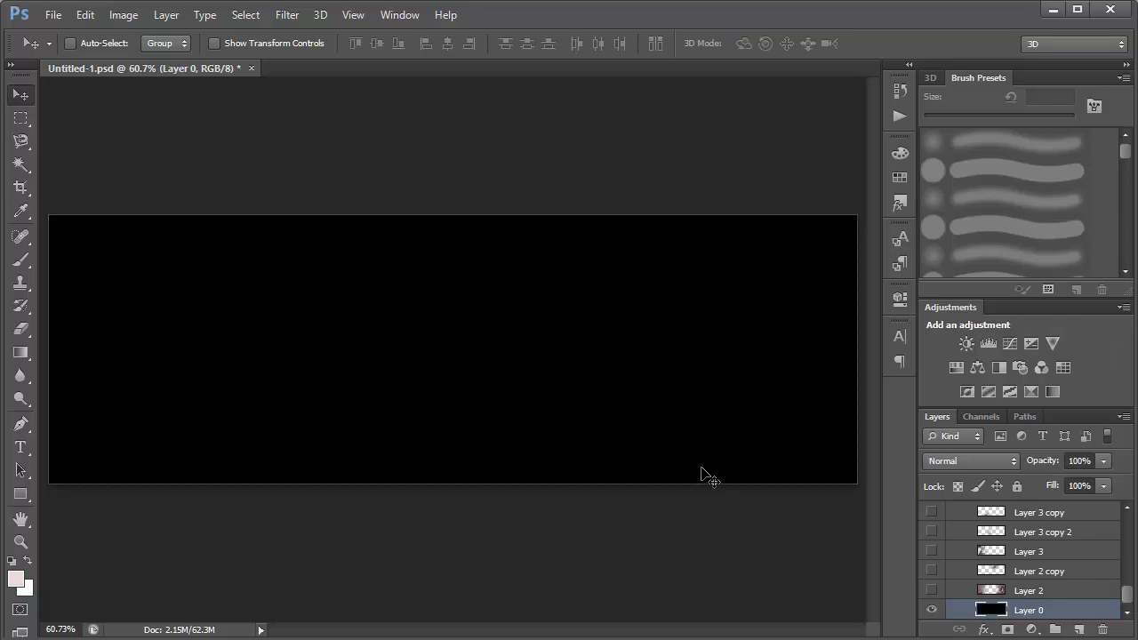
Select and show Layer 2, trying its character artwork in a different position before restoring it.
click(992, 594)
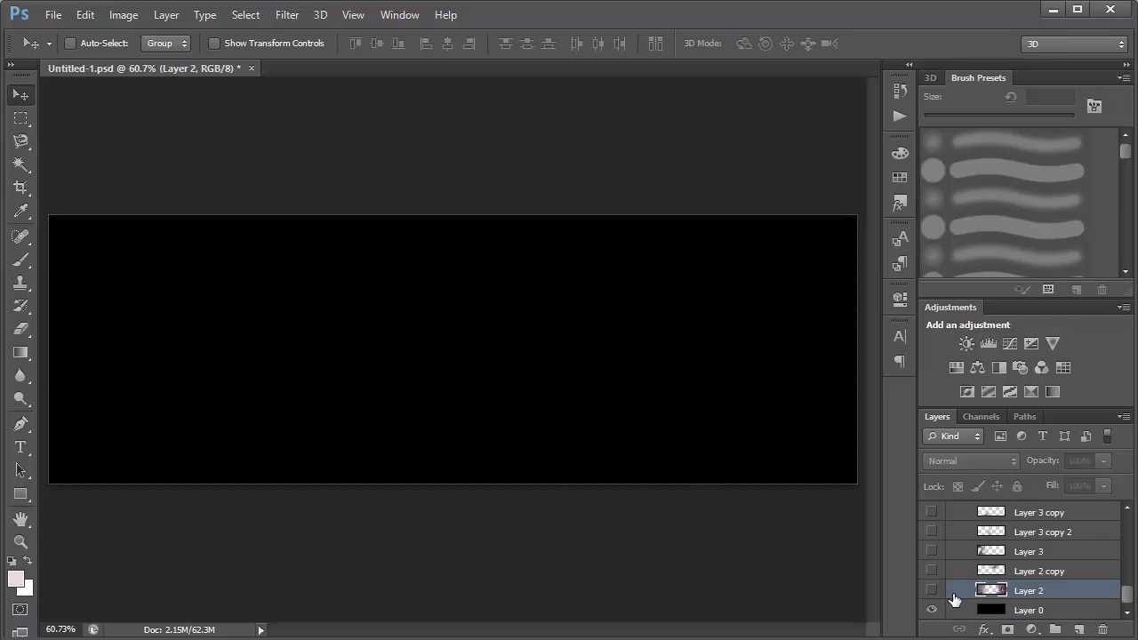
click(932, 590)
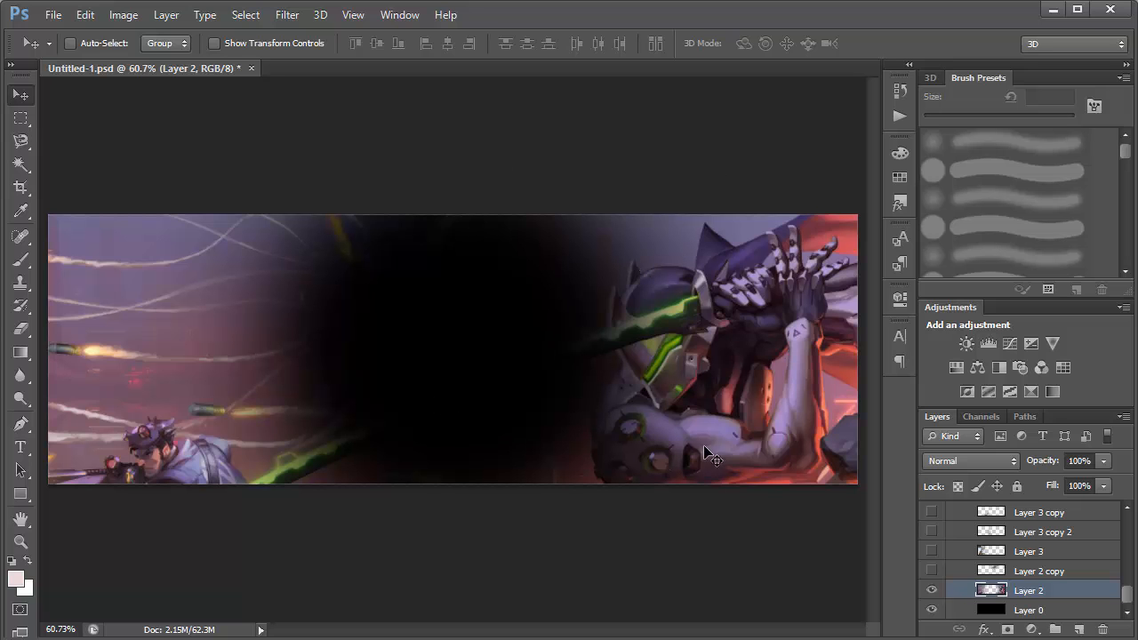
drag(701, 440, 529, 269)
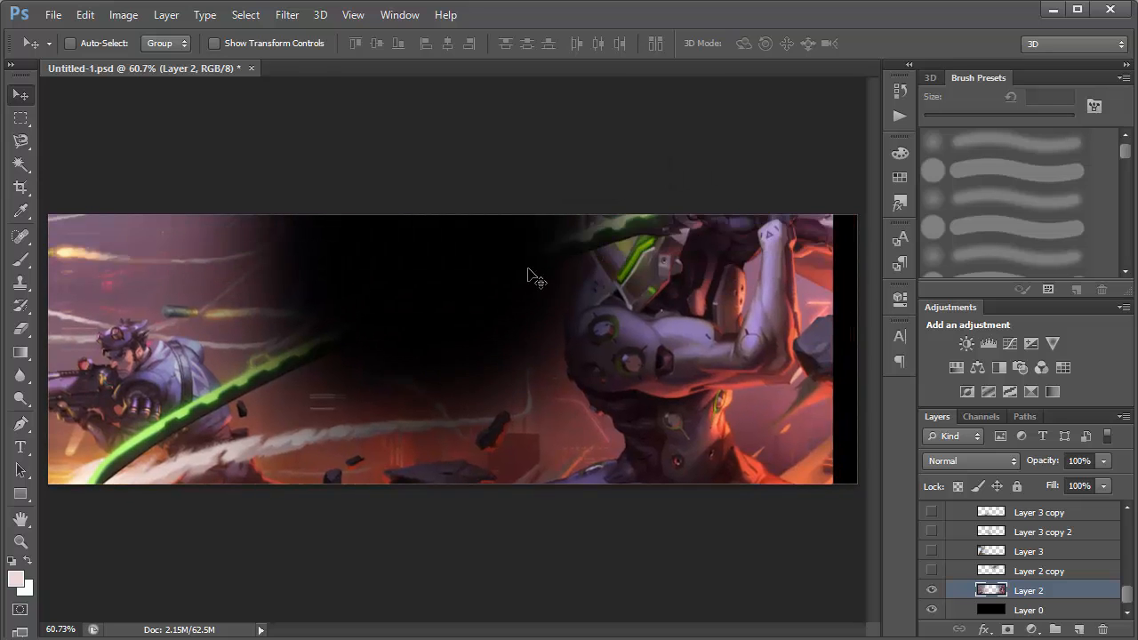
key(ctrl+z)
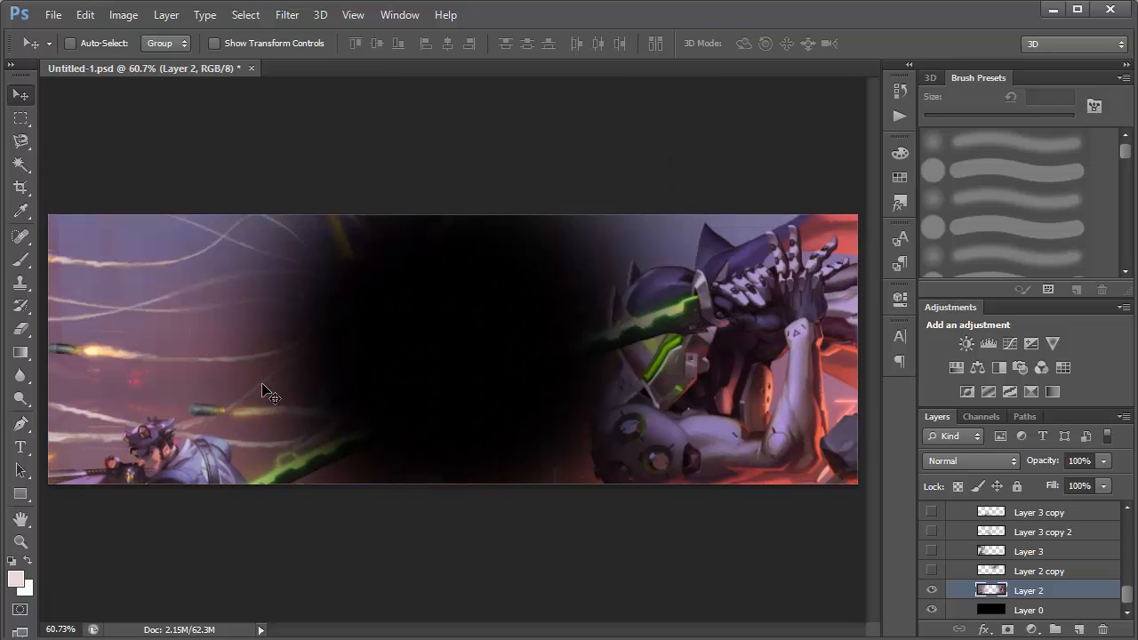
Erase the artwork left of the banner's centre on Layer 2 with a 600 px soft round eraser.
key(e)
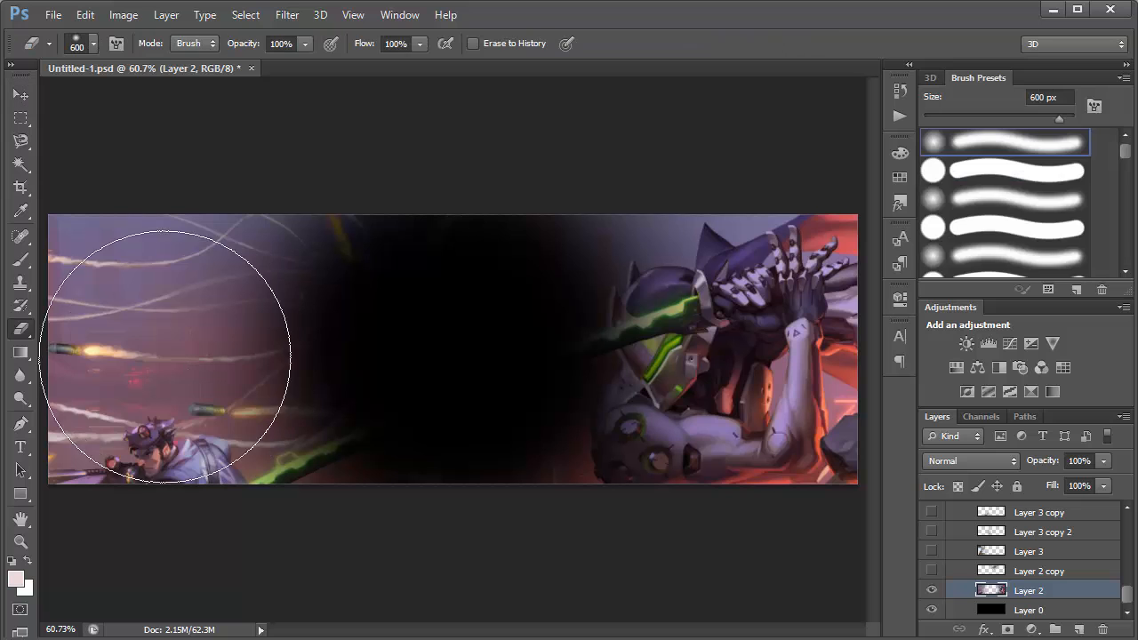
mouse_move(344, 270)
mouse_down()
mouse_move(298, 405)
mouse_move(235, 361)
mouse_move(352, 425)
mouse_move(425, 390)
mouse_move(513, 233)
mouse_up()
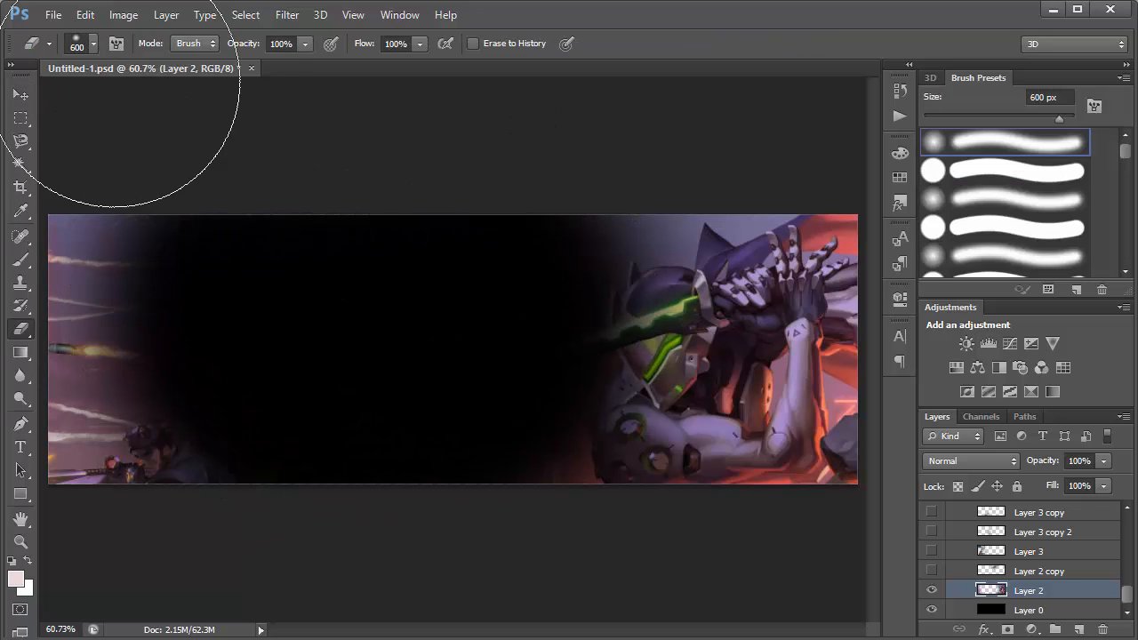
click(92, 44)
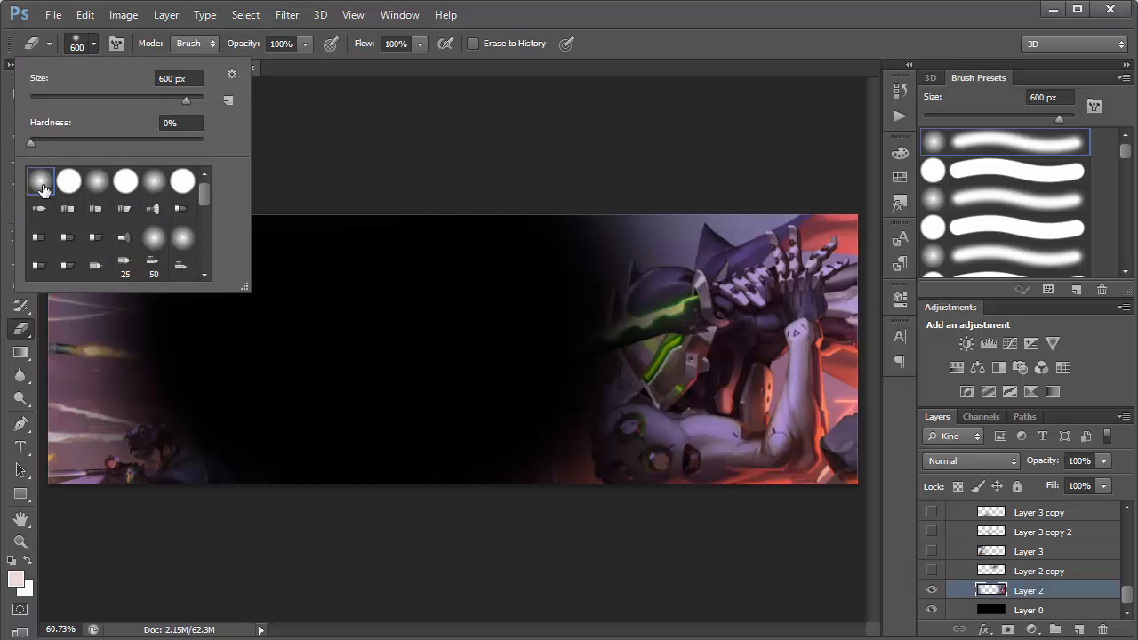
click(500, 202)
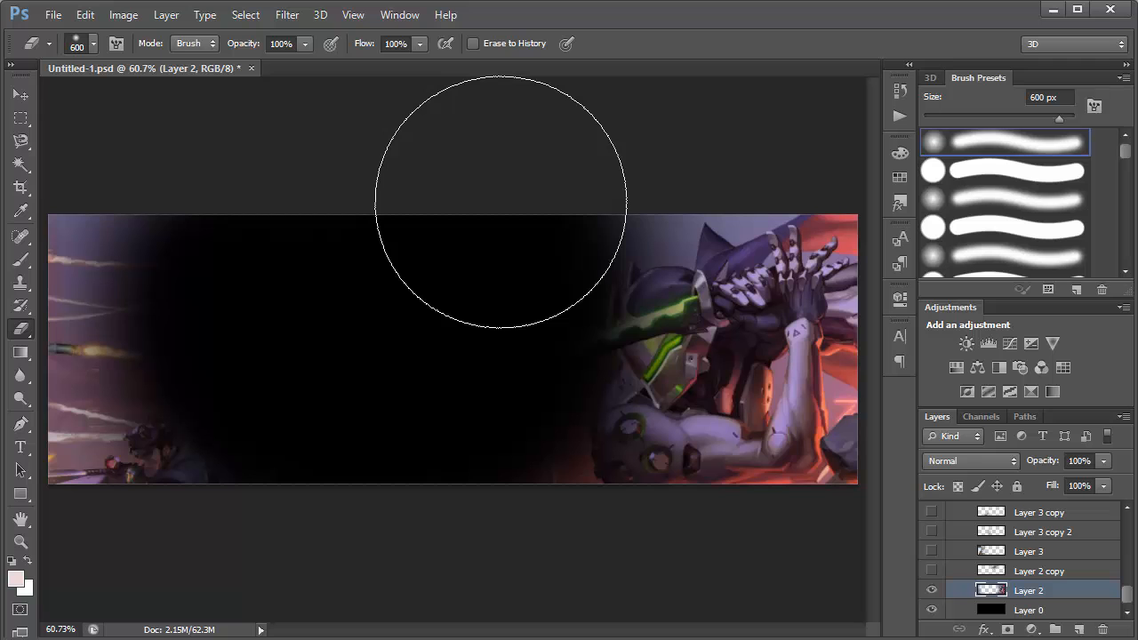
Enlarge the eraser to 1000 px and fade Layer 2 further toward the character on the banner's right side.
key(bracketright)
key(bracketright)
key(bracketright)
key(bracketright)
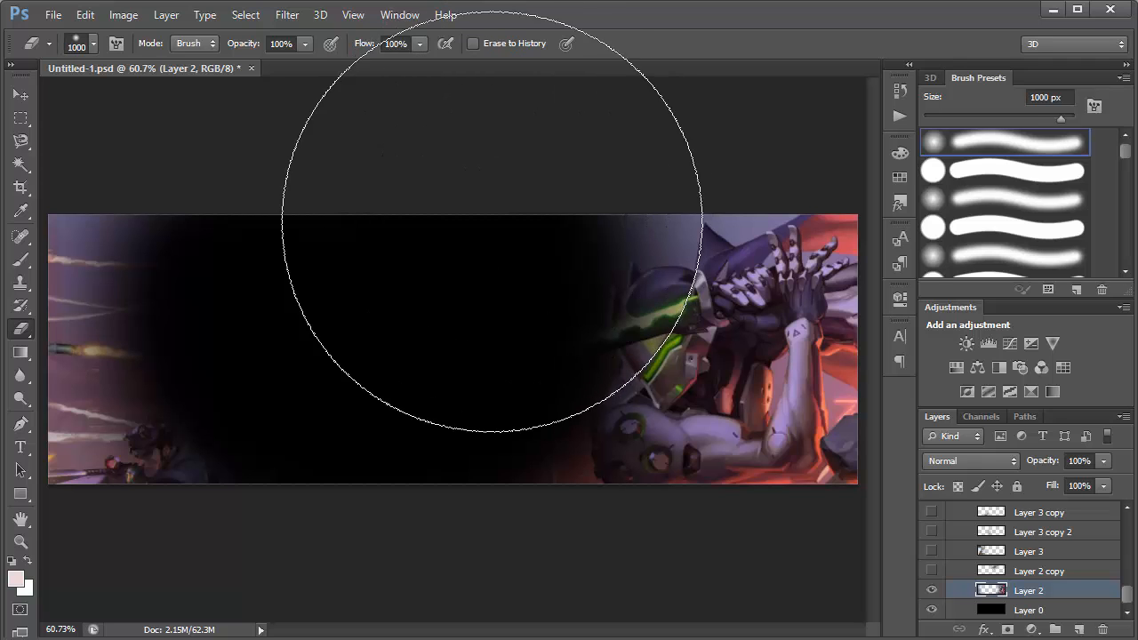
mouse_move(496, 267)
mouse_down()
mouse_move(505, 374)
mouse_move(505, 245)
mouse_move(500, 413)
mouse_up()
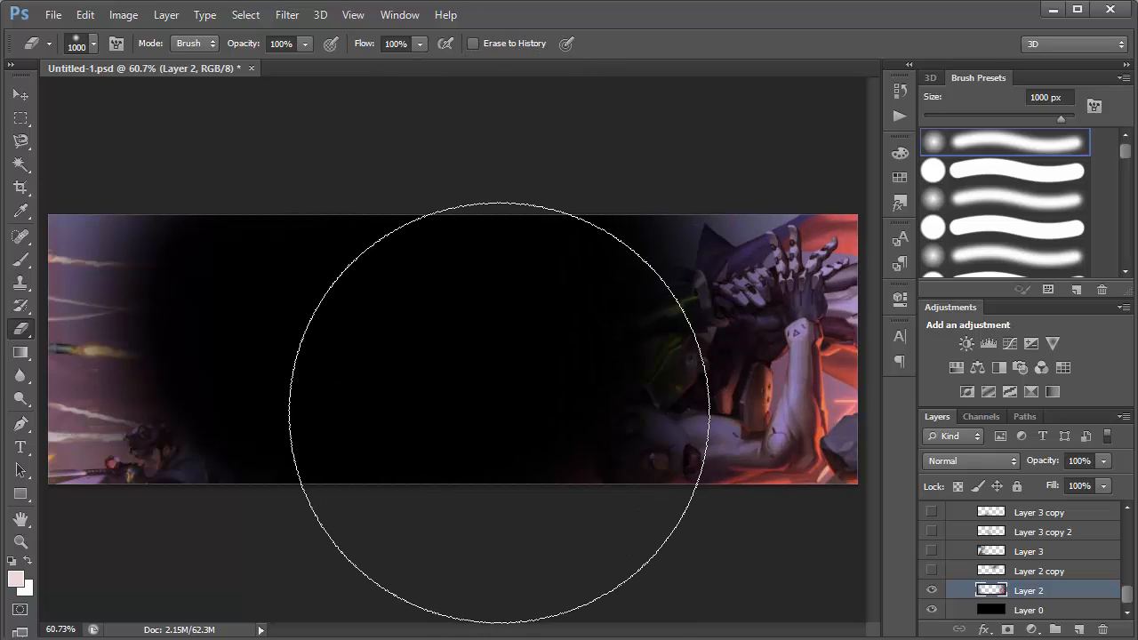
Undo the eraser strokes on Layer 2 to restore its artwork.
key(ctrl+z)
key(ctrl+z)
key(ctrl+alt+z)
key(ctrl+alt+z)
key(ctrl+alt+z)
key(ctrl+alt+z)
key(ctrl+alt+z)
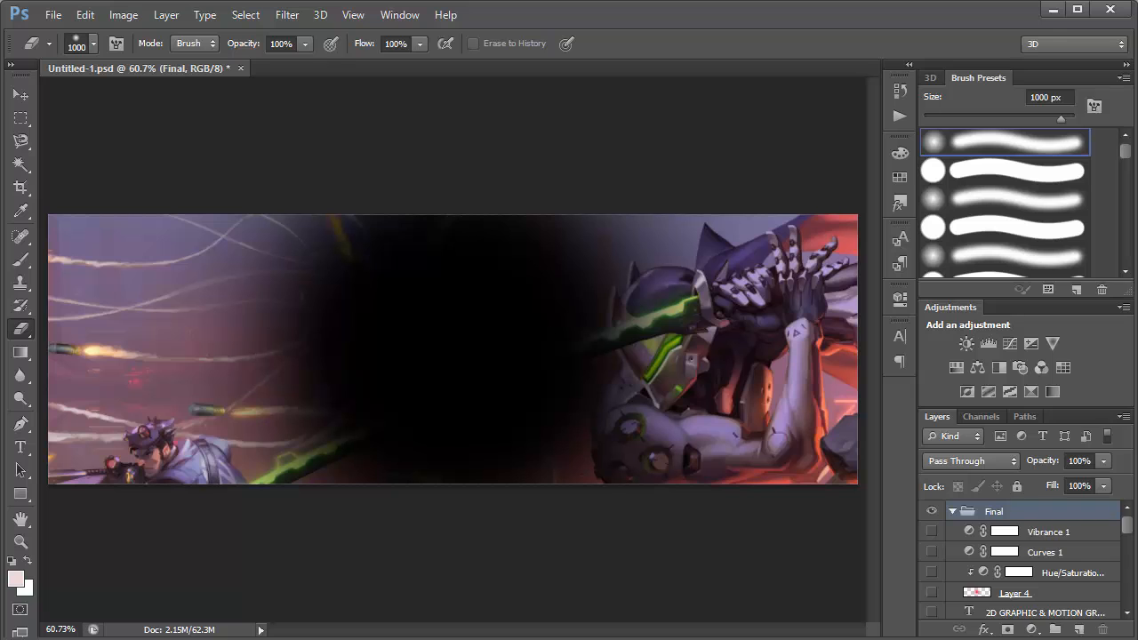
Select and show Layer 2 copy, the blurred artwork near the banner's upper centre, and switch to the Move tool.
drag(1126, 526, 1127, 625)
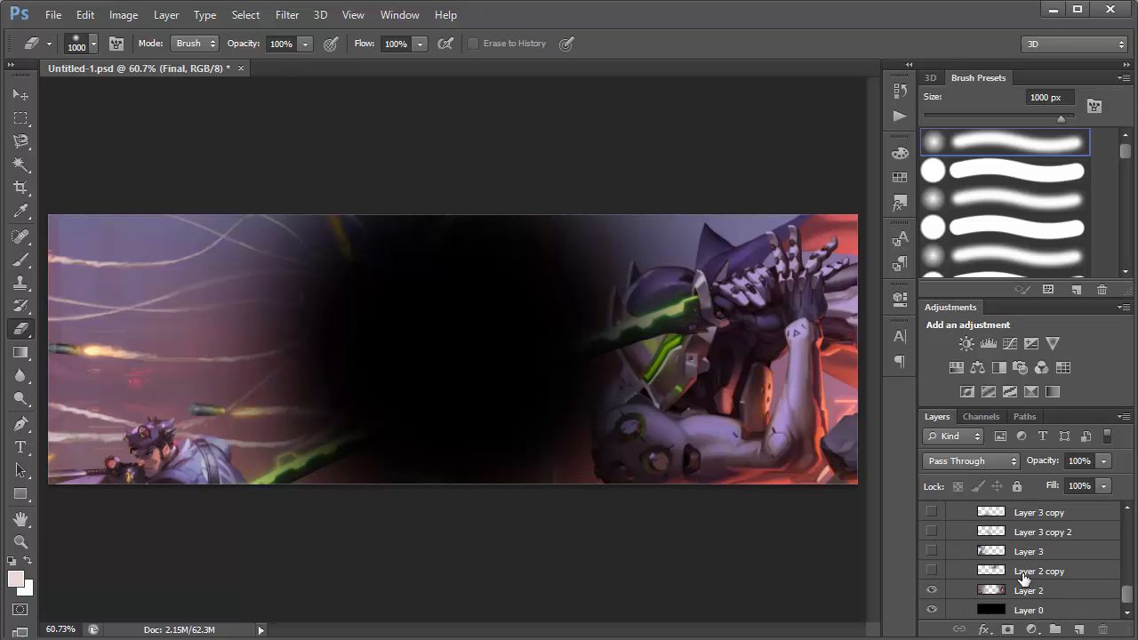
click(1023, 574)
click(932, 571)
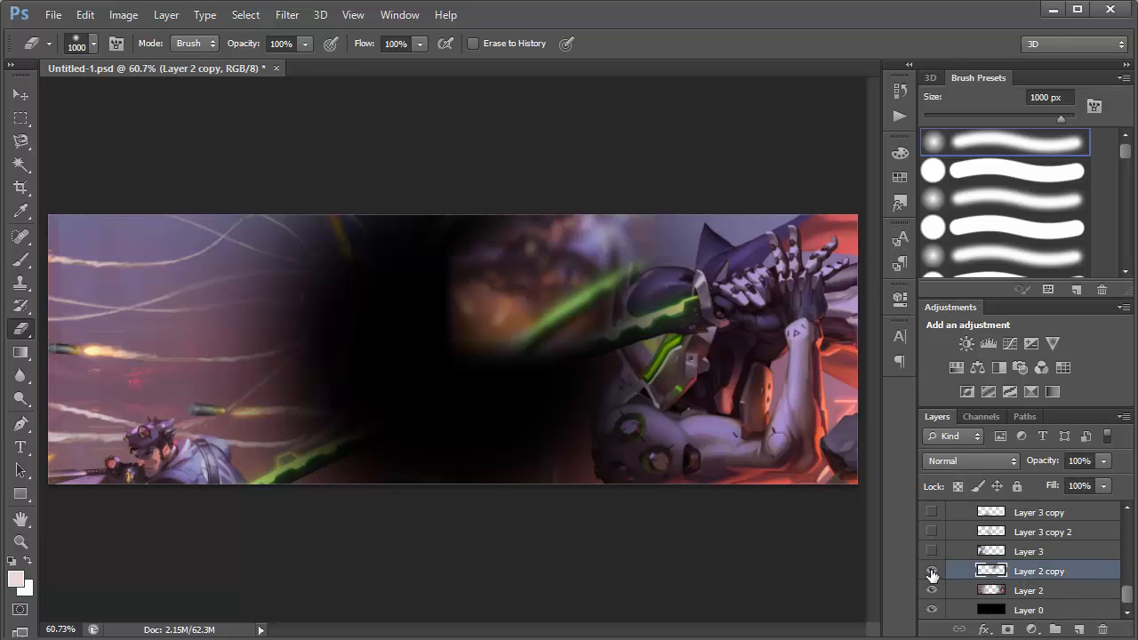
key(v)
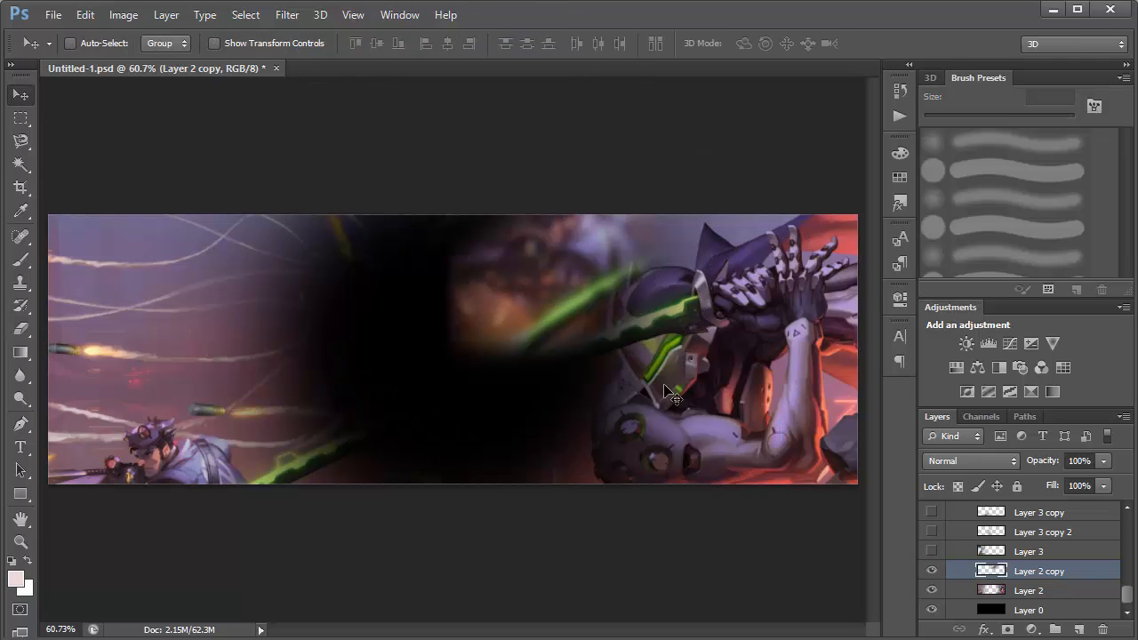
Preview a Gaussian Blur on Layer 2 copy without applying it.
right_click(1044, 591)
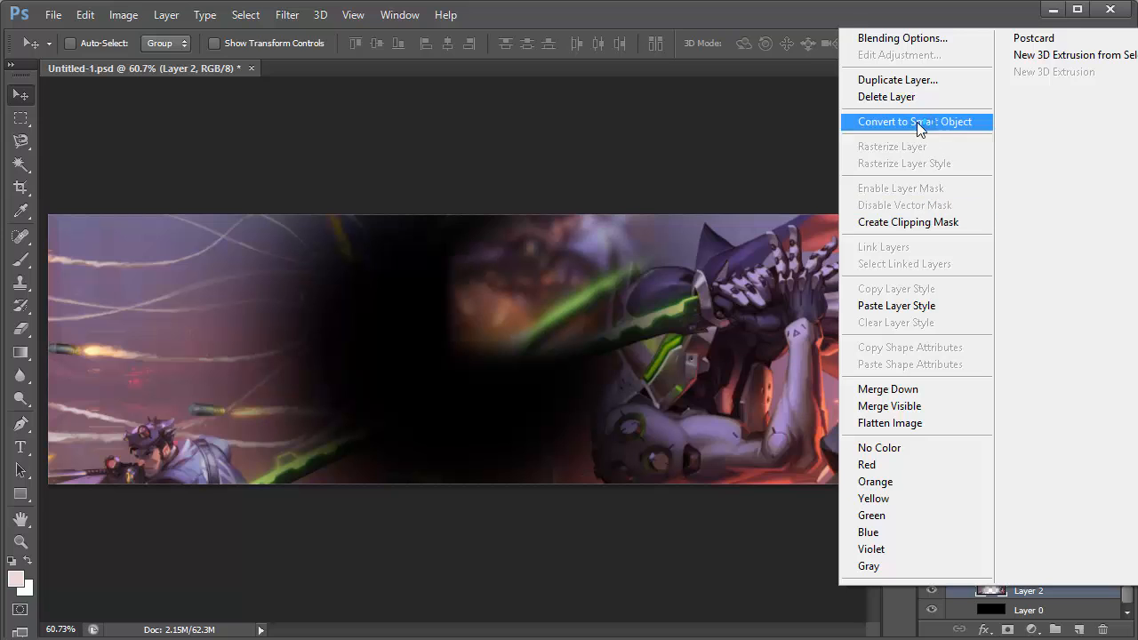
click(806, 146)
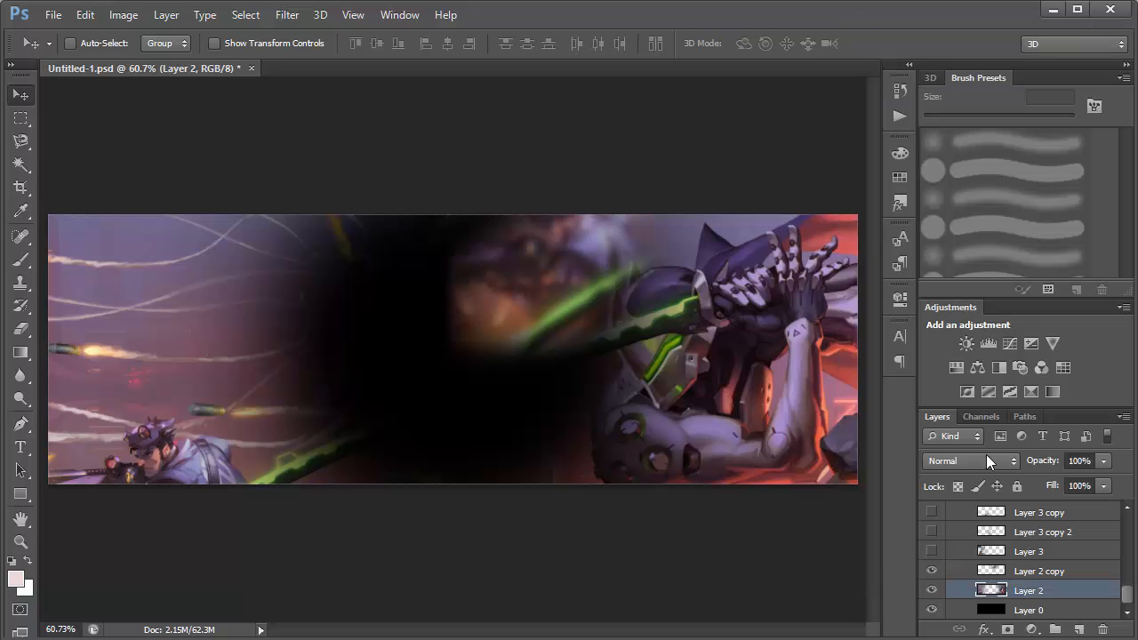
click(1039, 572)
drag(734, 312, 663, 310)
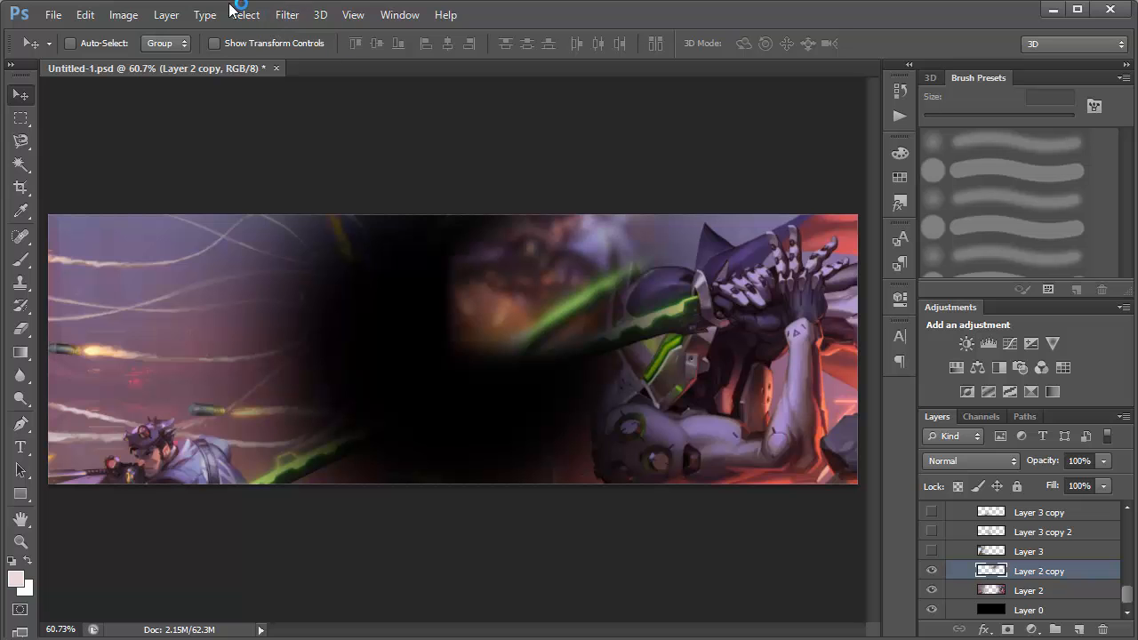
click(285, 15)
mouse_move(318, 194)
click(534, 320)
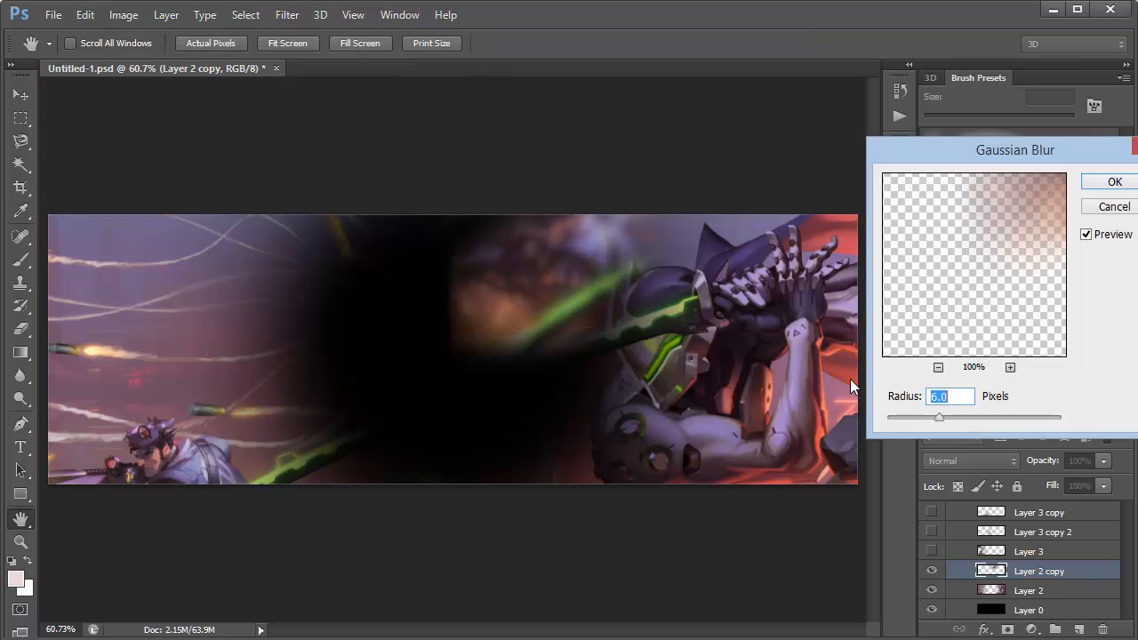
click(1104, 210)
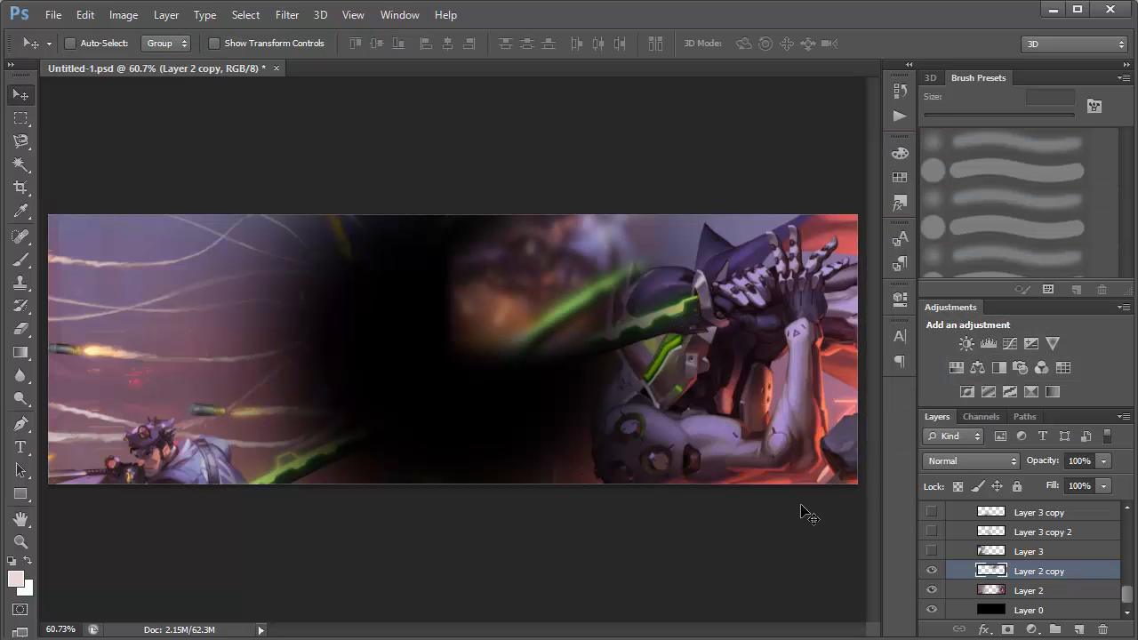
Show Layer 3 and shift its character artwork slightly right and down within the banner.
click(1028, 553)
click(931, 557)
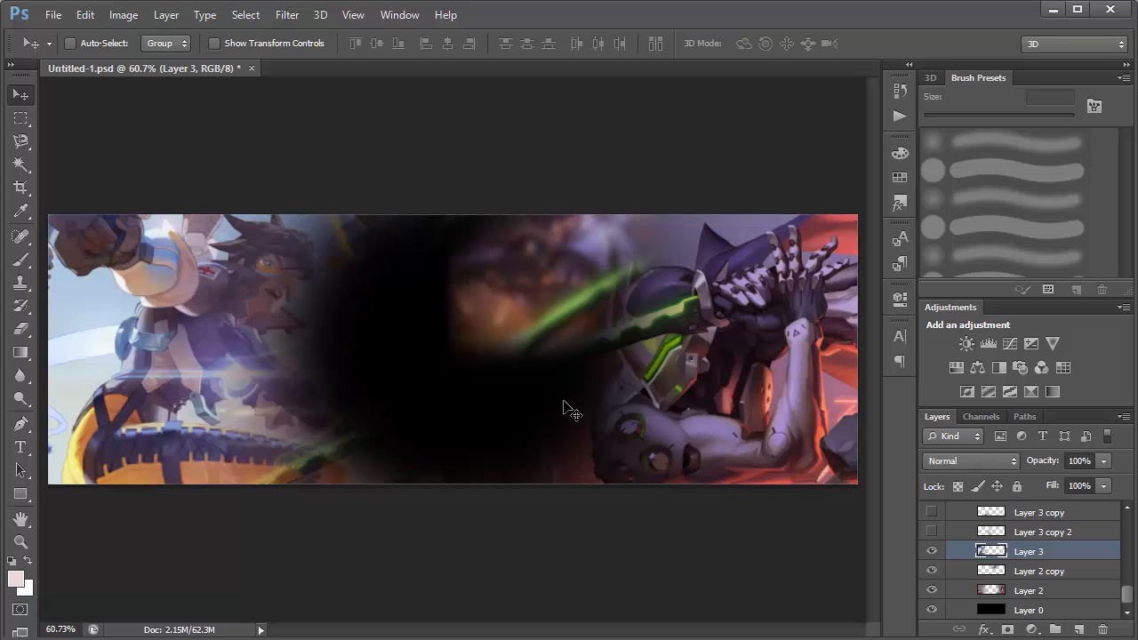
drag(162, 396, 503, 554)
key(ctrl+z)
drag(215, 306, 259, 346)
Hide Layer 2 and Layer 2 copy temporarily to view Layer 3 over black, and show them again.
click(933, 589)
click(932, 571)
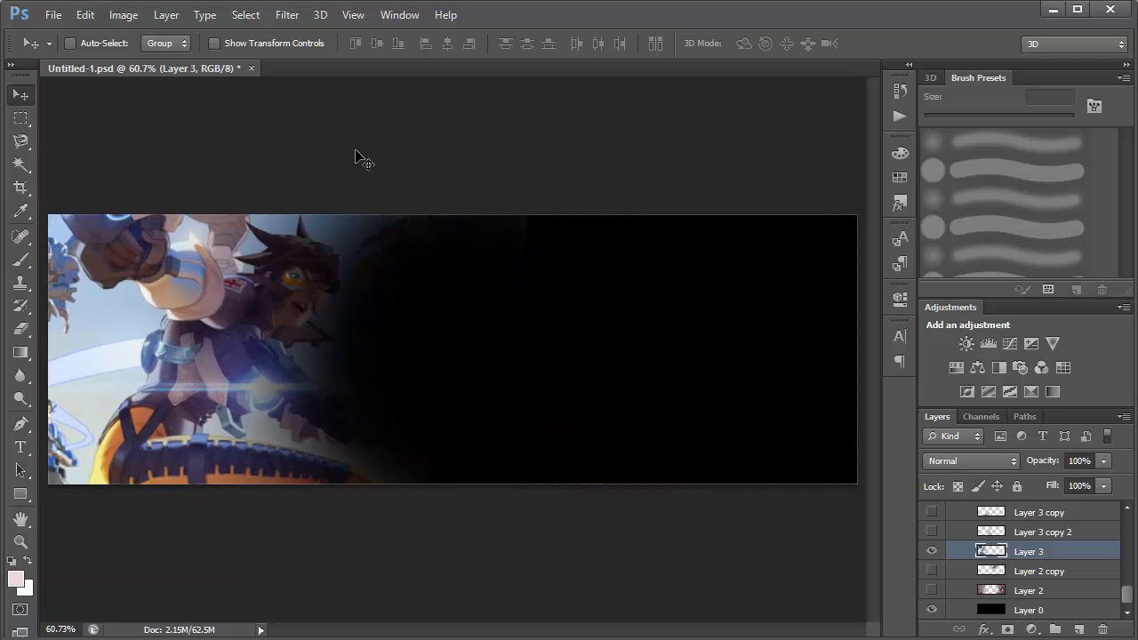
click(932, 589)
click(932, 572)
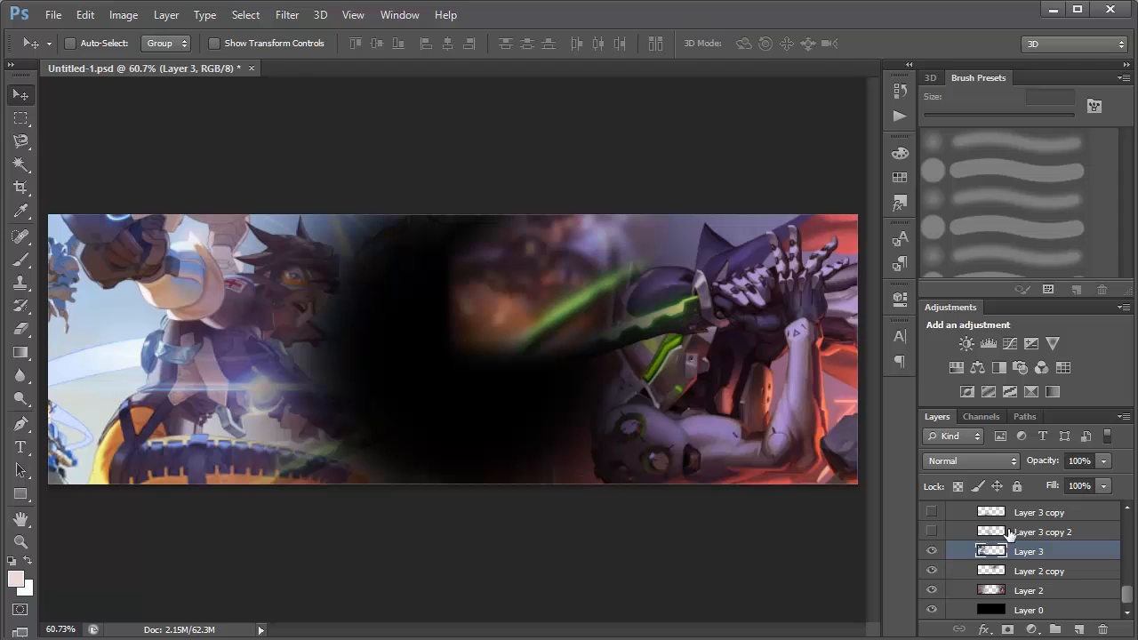
Show Layer 3 copy 2 and nudge its blurred artwork slightly in the middle of the banner.
click(997, 534)
click(932, 532)
mouse_move(478, 388)
mouse_down()
mouse_move(453, 436)
mouse_move(493, 394)
mouse_up()
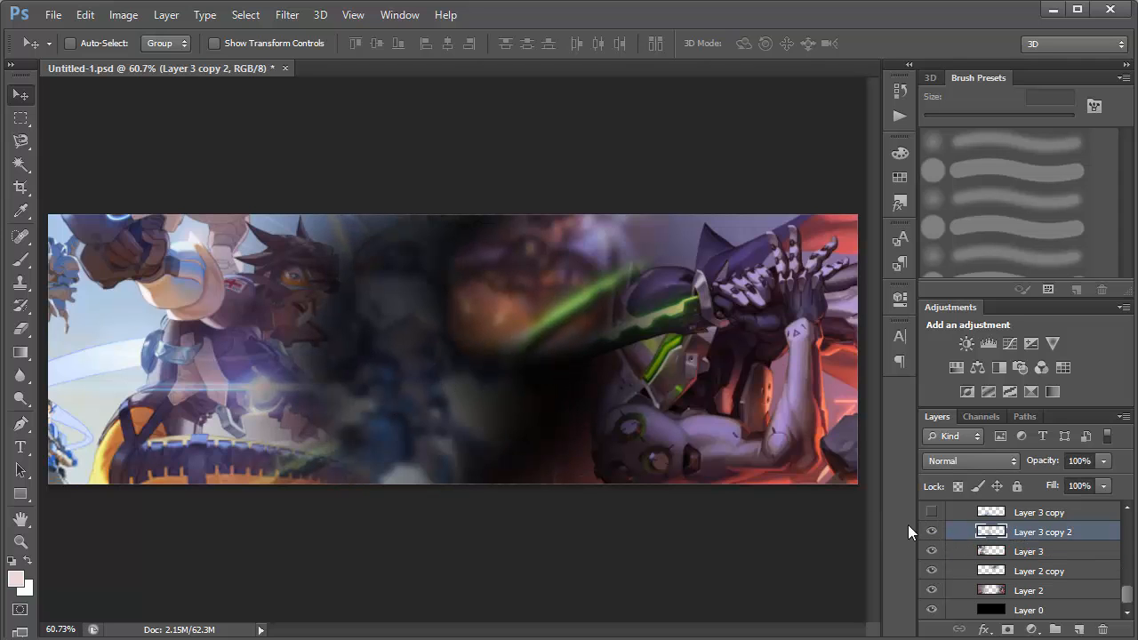
Show Layer 3 copy and position its blurred artwork along the banner's lower edge, left of centre.
drag(1132, 601, 1132, 589)
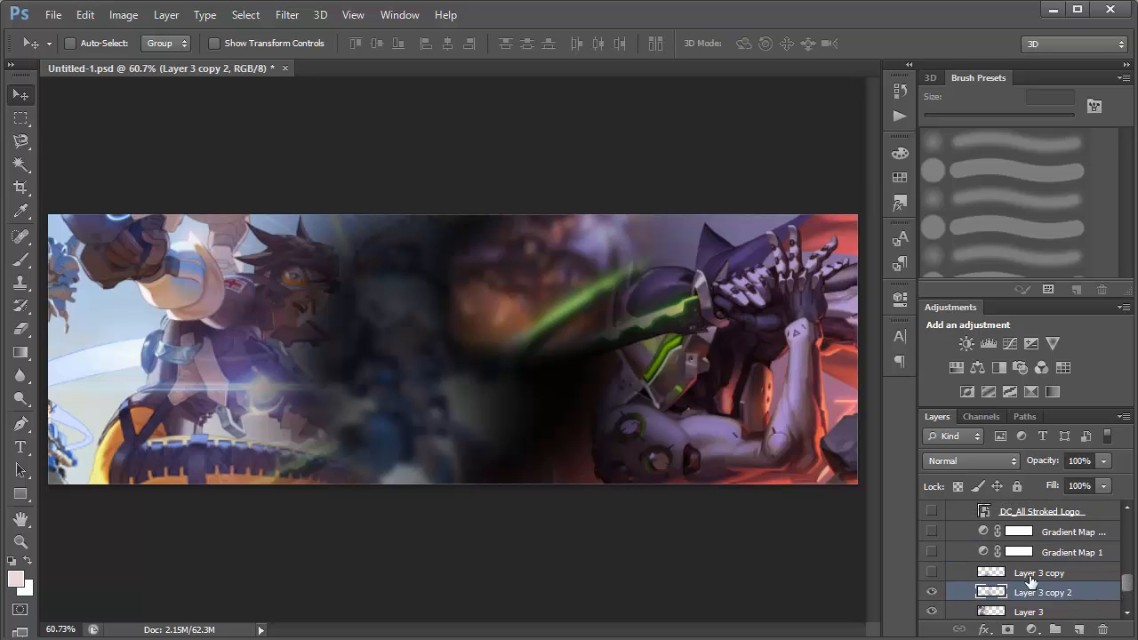
click(1031, 573)
click(932, 573)
drag(352, 439, 296, 455)
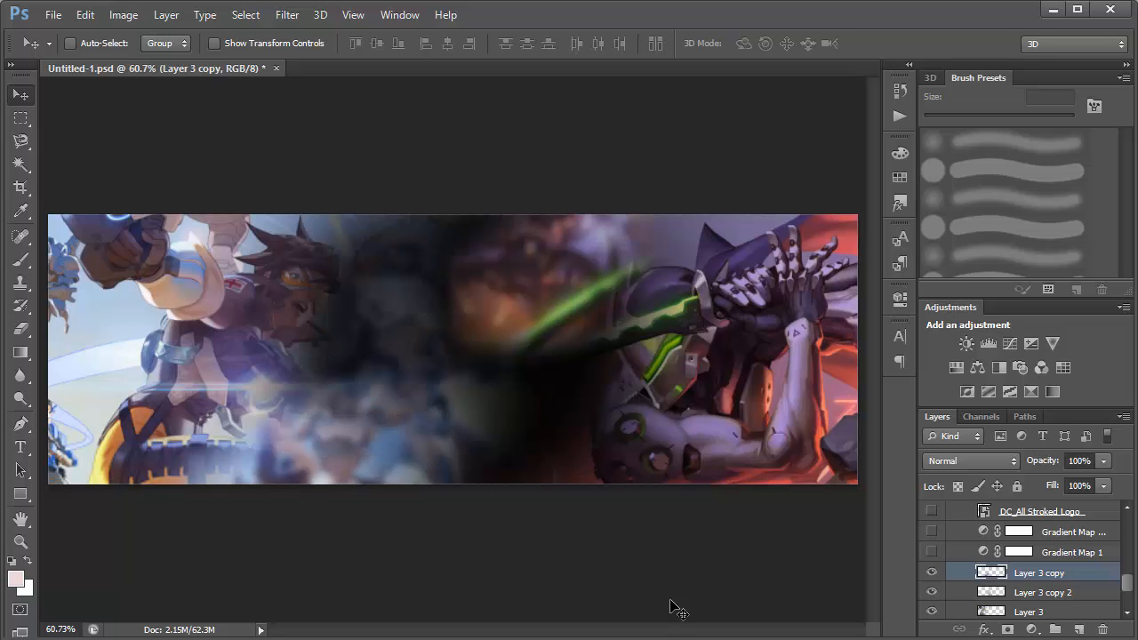
Select Gradient Map 1 and review the available adjustment layer types and the list of panels that can be displayed.
click(1067, 553)
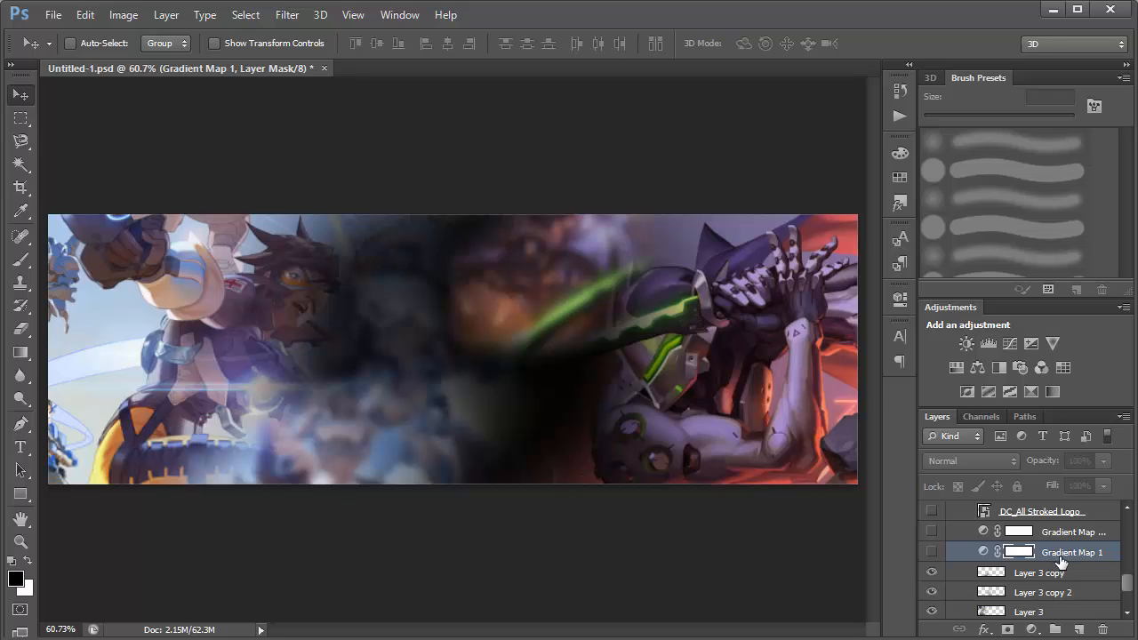
click(1032, 629)
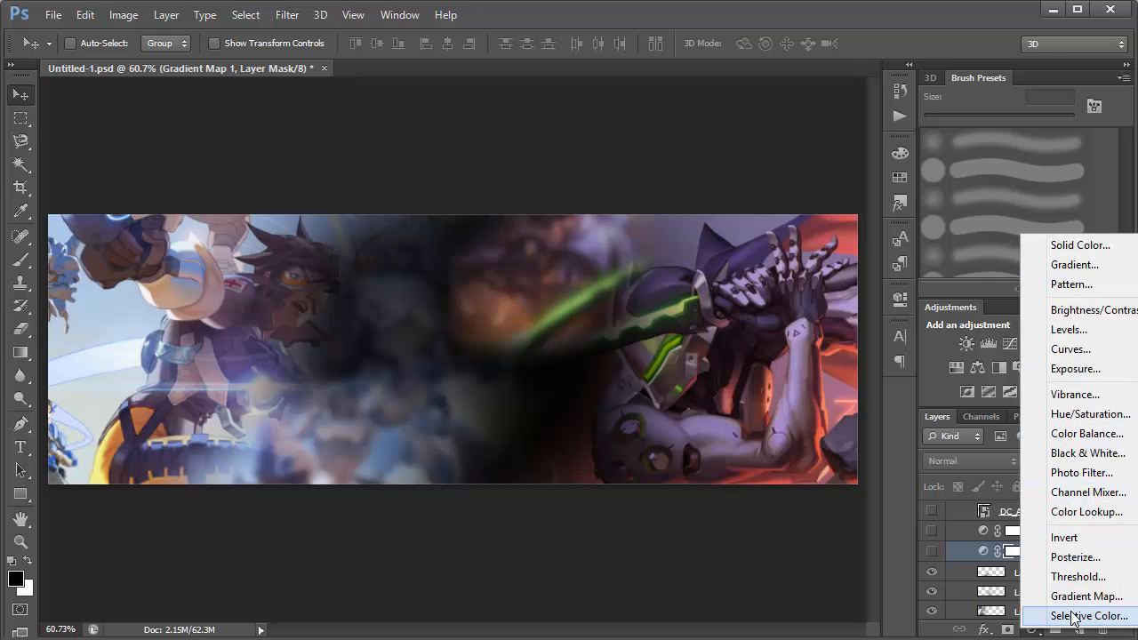
click(957, 311)
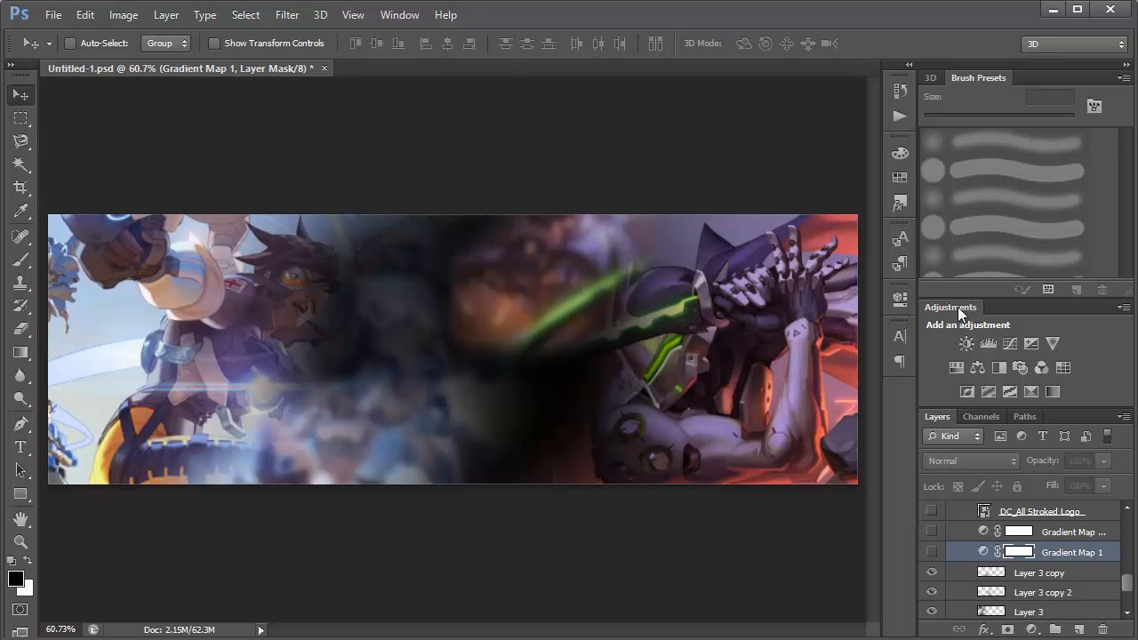
click(392, 15)
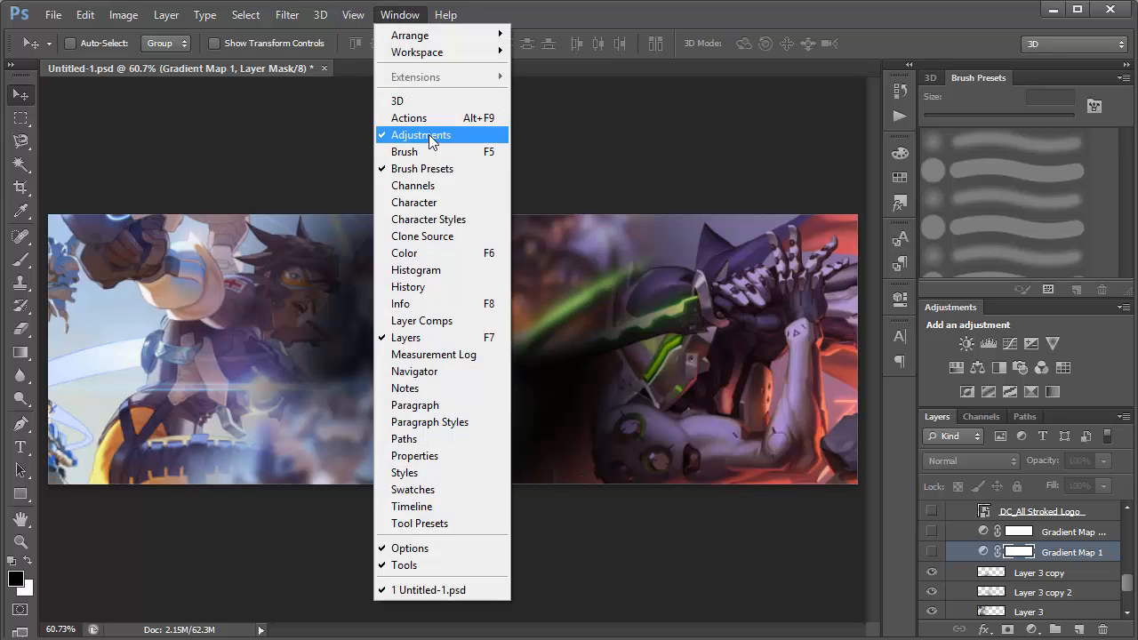
click(1098, 373)
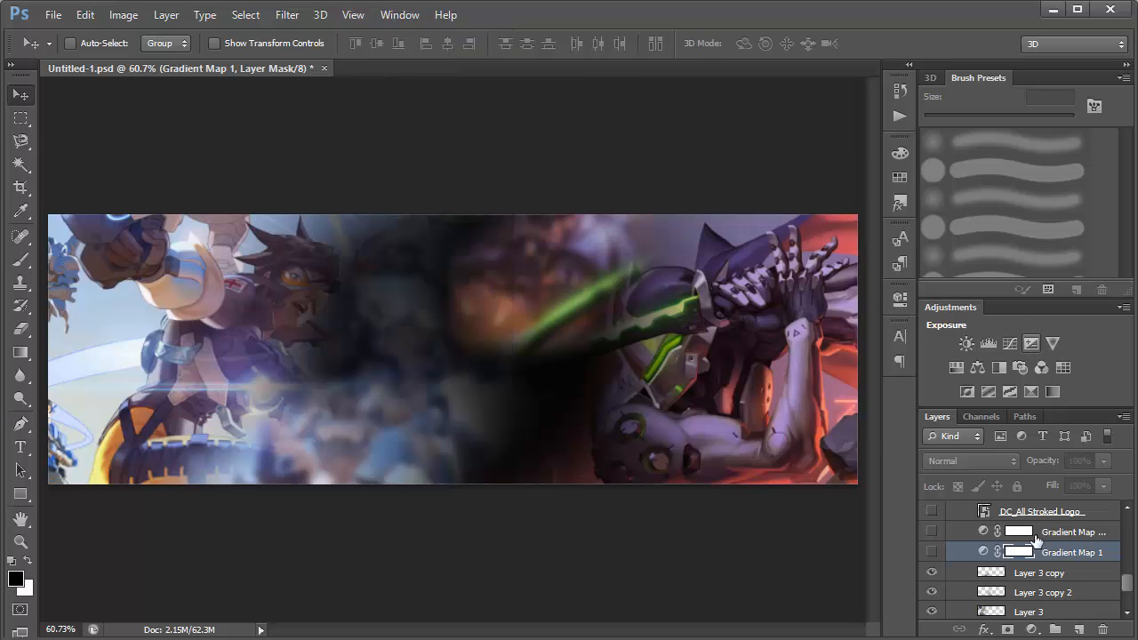
Show Gradient Map 1 and its copy above it to turn the banner greyscale and apply the red tint.
click(932, 552)
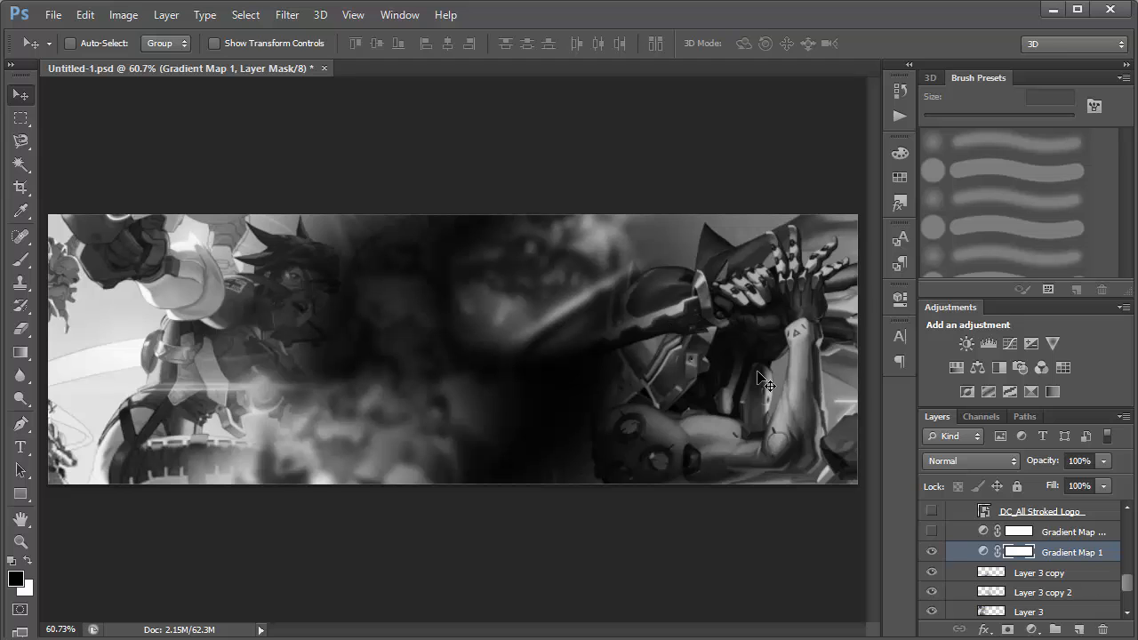
click(1081, 531)
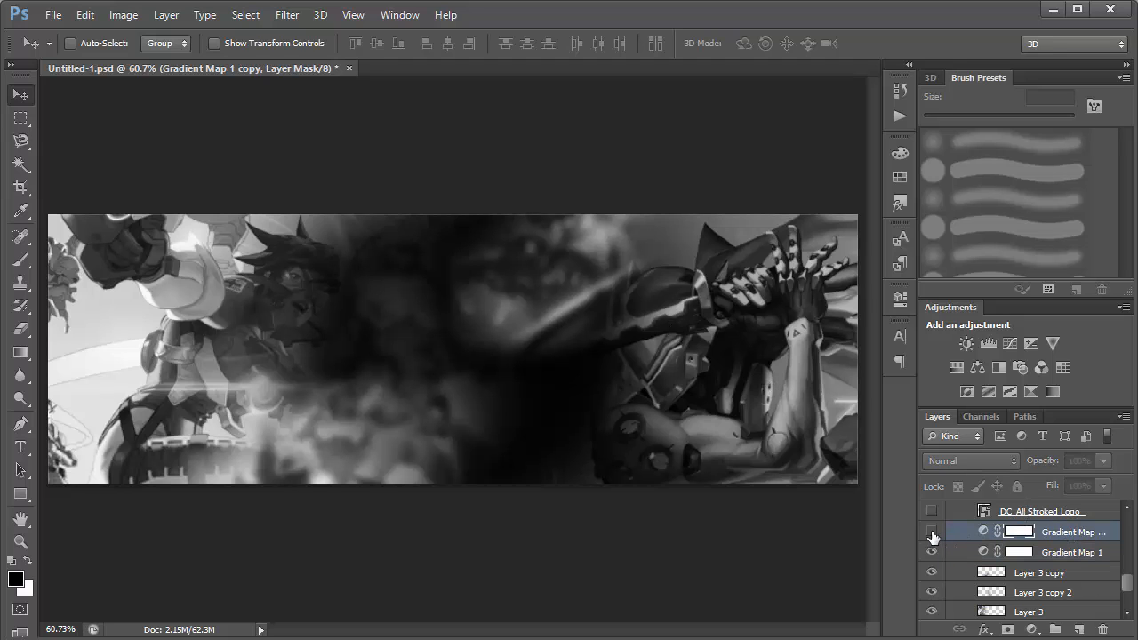
click(931, 532)
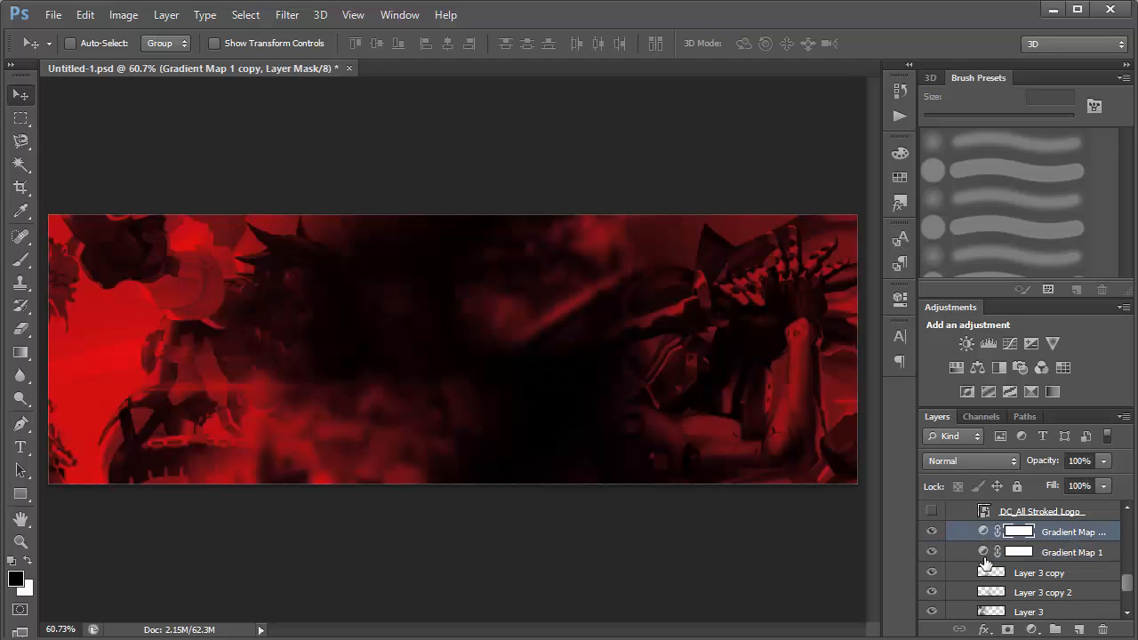
Hide and show Gradient Map 1 copy, and the same for Gradient Map 1, to compare each adjustment's effect on the banner.
click(1016, 553)
click(931, 531)
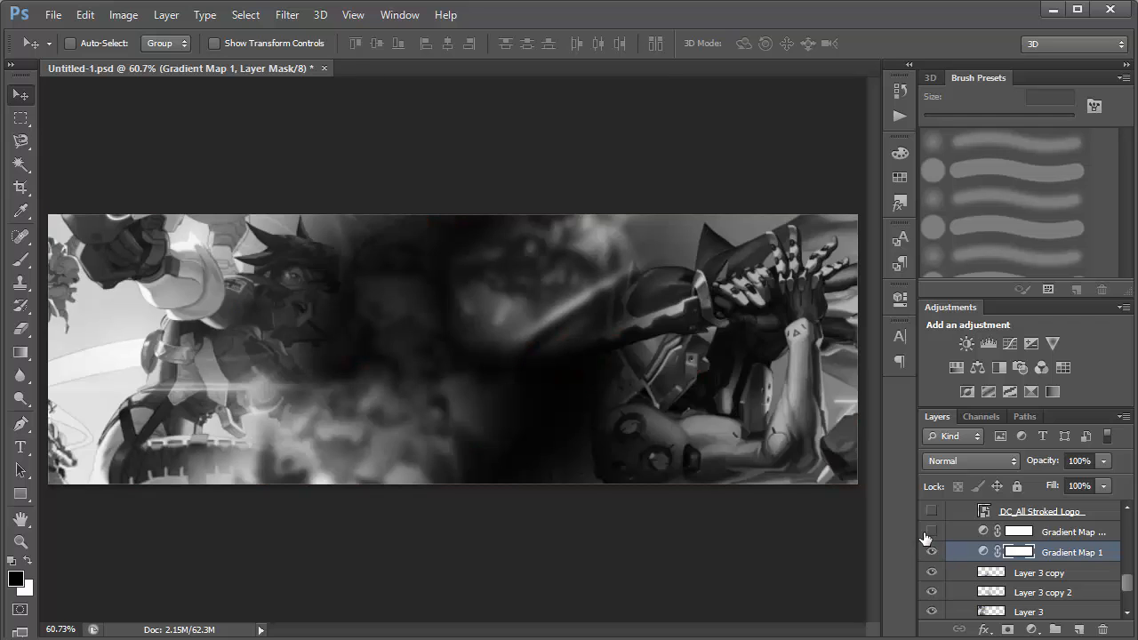
click(931, 531)
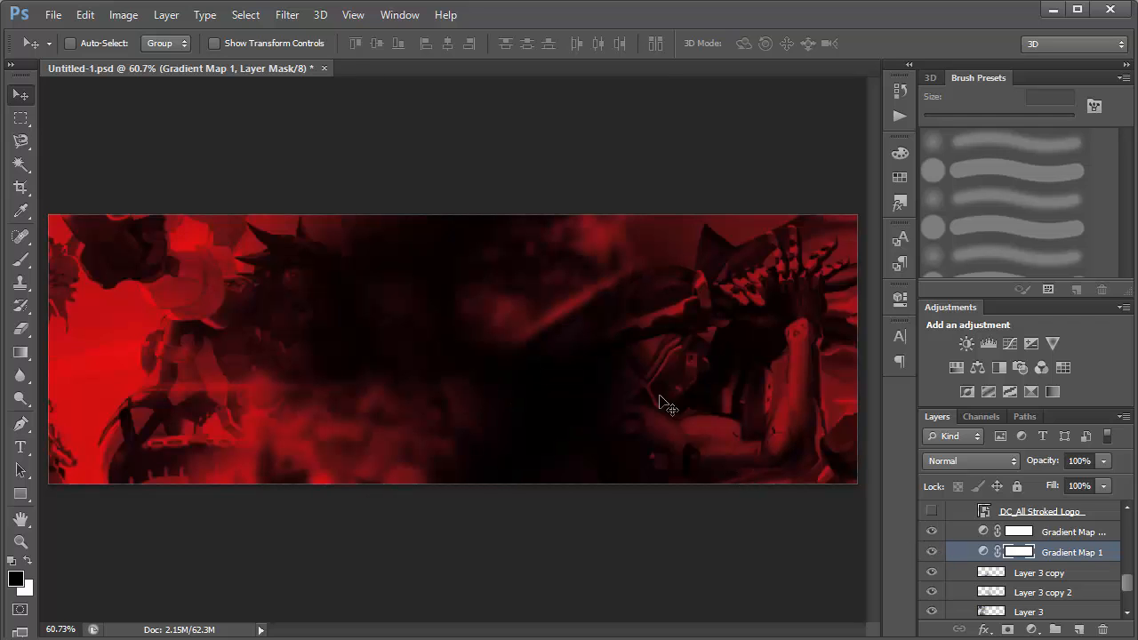
click(931, 552)
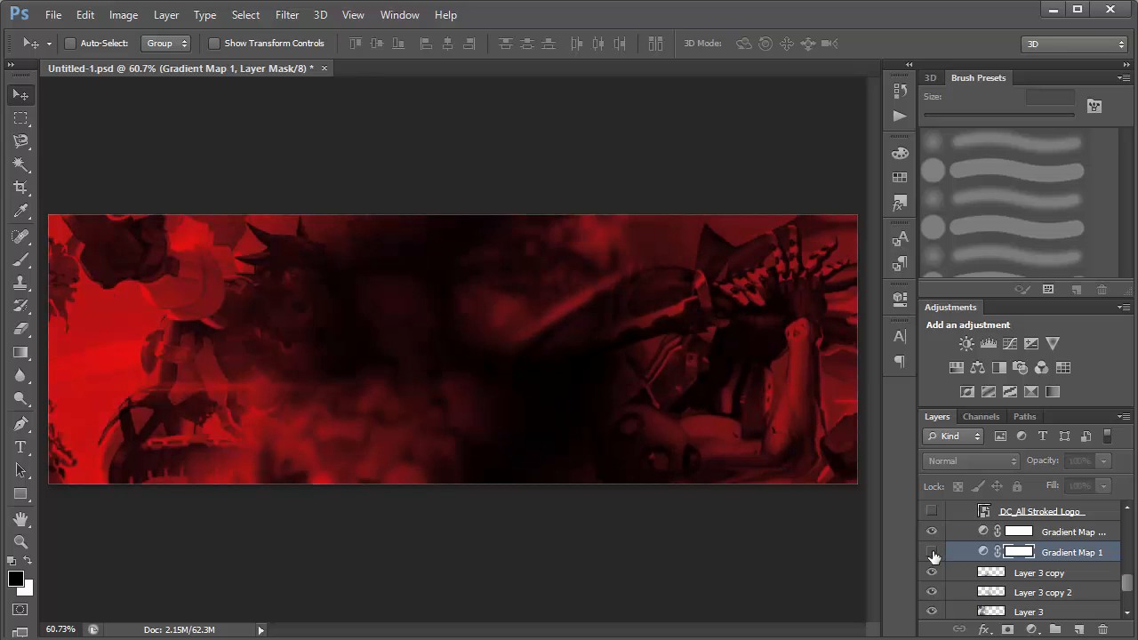
click(1076, 531)
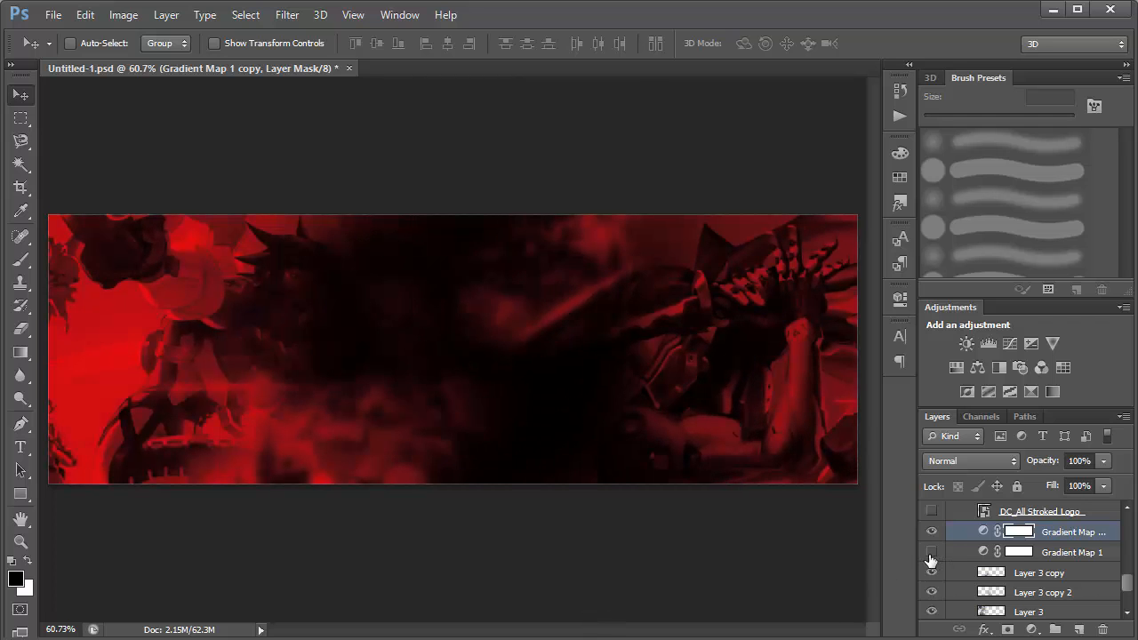
click(1039, 554)
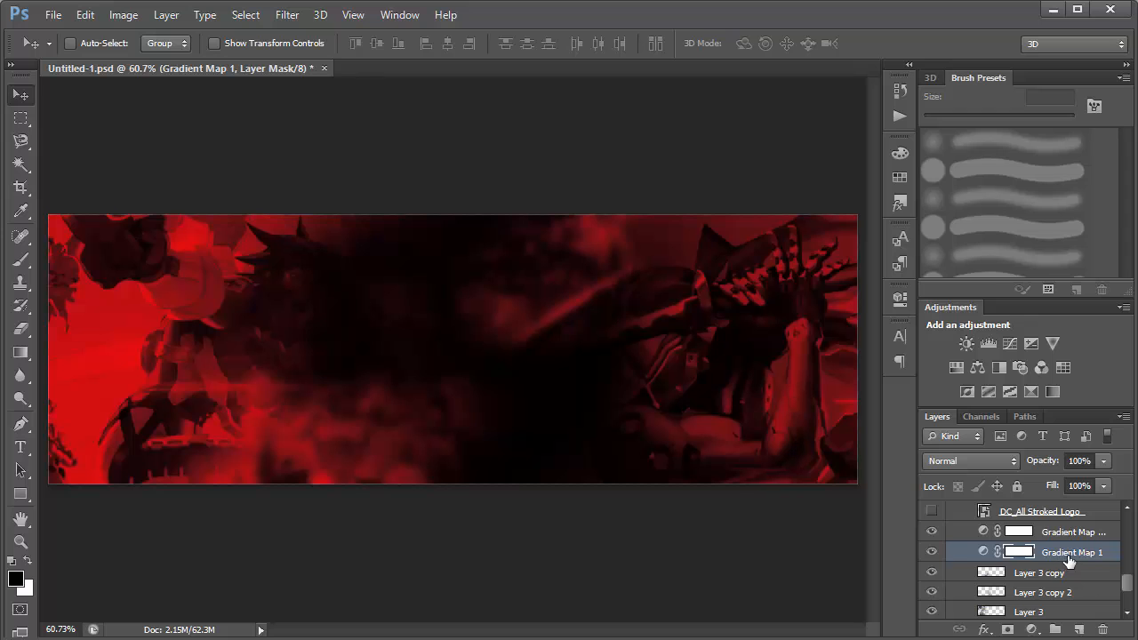
Try teal 146d6e on the 50% stop of Gradient Map 1 copy's gradient and restore the stop to dark red 6e1414.
click(1024, 530)
double_click(983, 531)
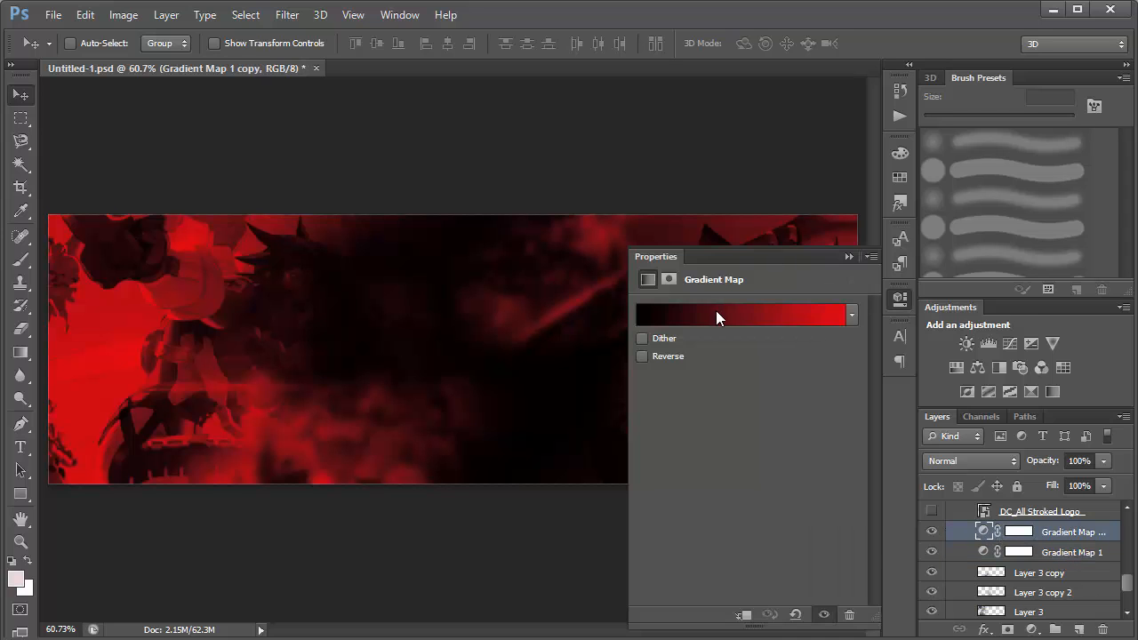
click(716, 316)
double_click(895, 436)
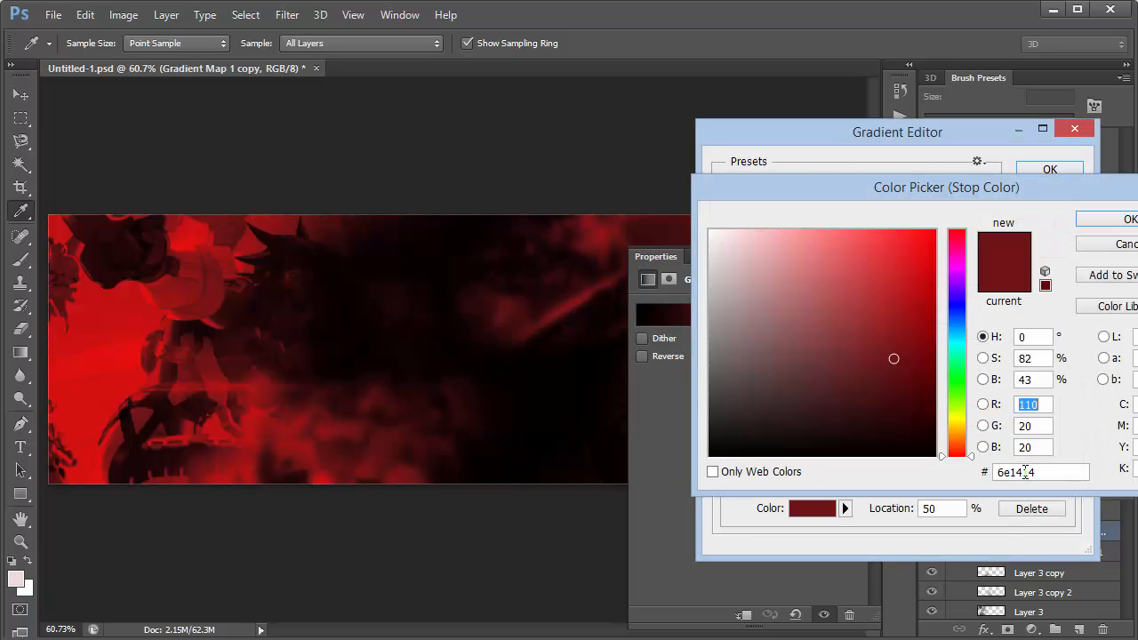
click(1062, 472)
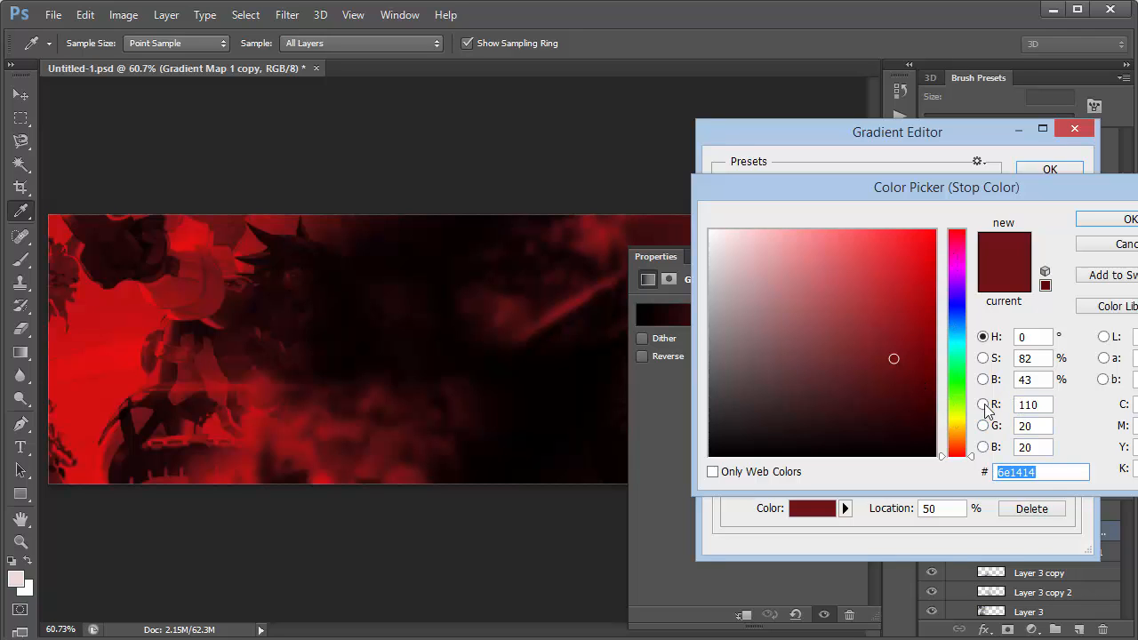
drag(973, 456, 969, 342)
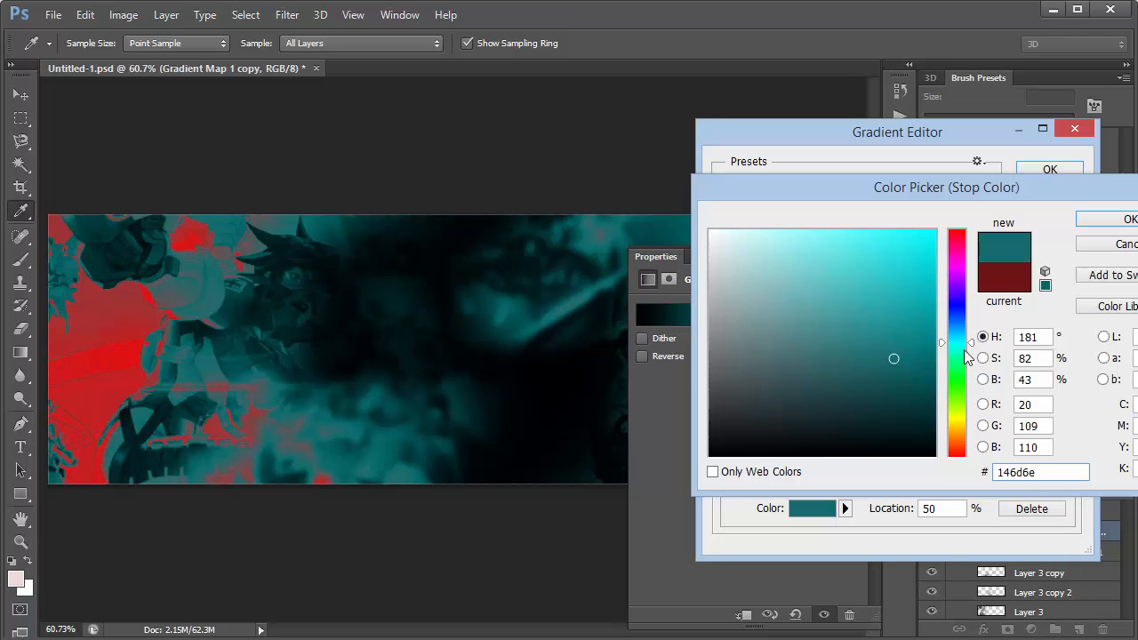
drag(973, 349, 971, 456)
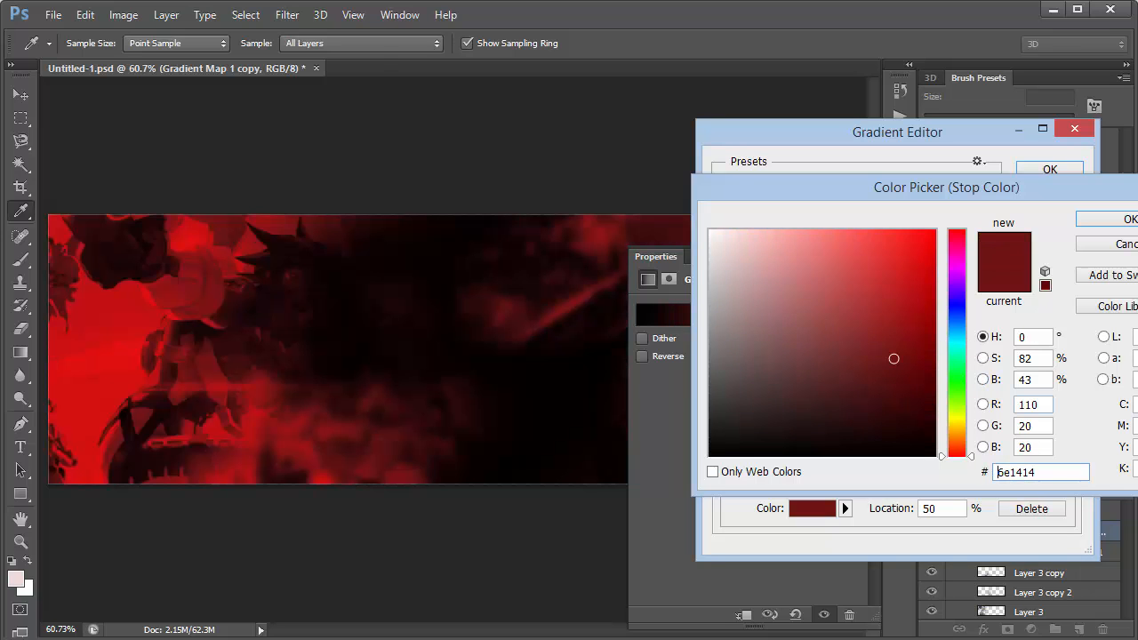
click(1107, 219)
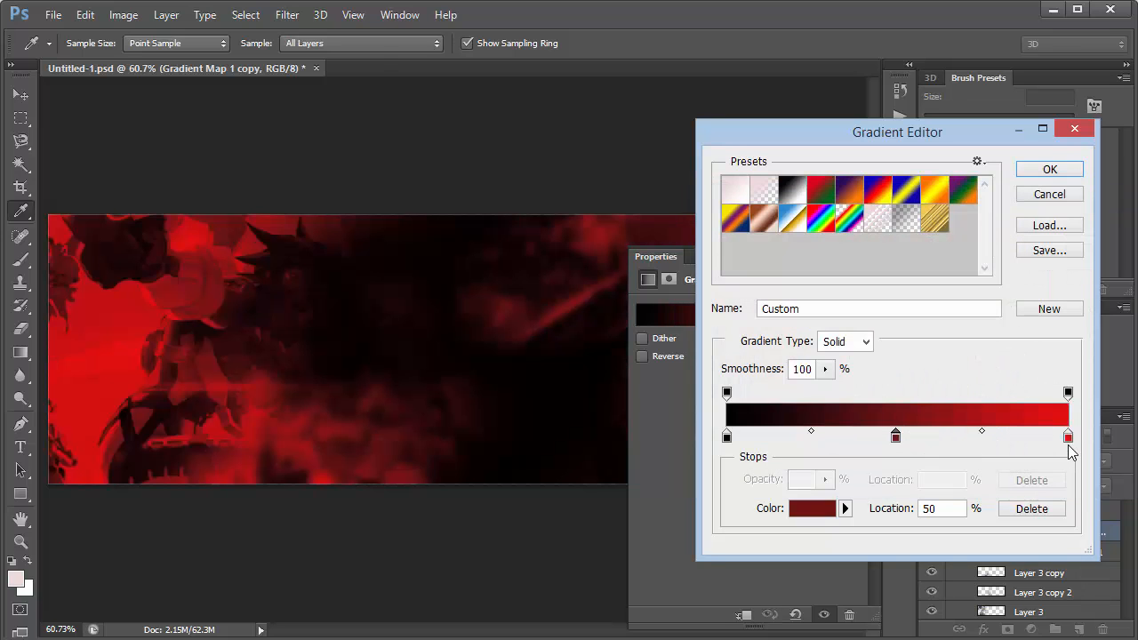
Inspect the colour of the gradient's 100% stop, keep it red, accept the gradient and close the gradient map's properties.
double_click(1068, 436)
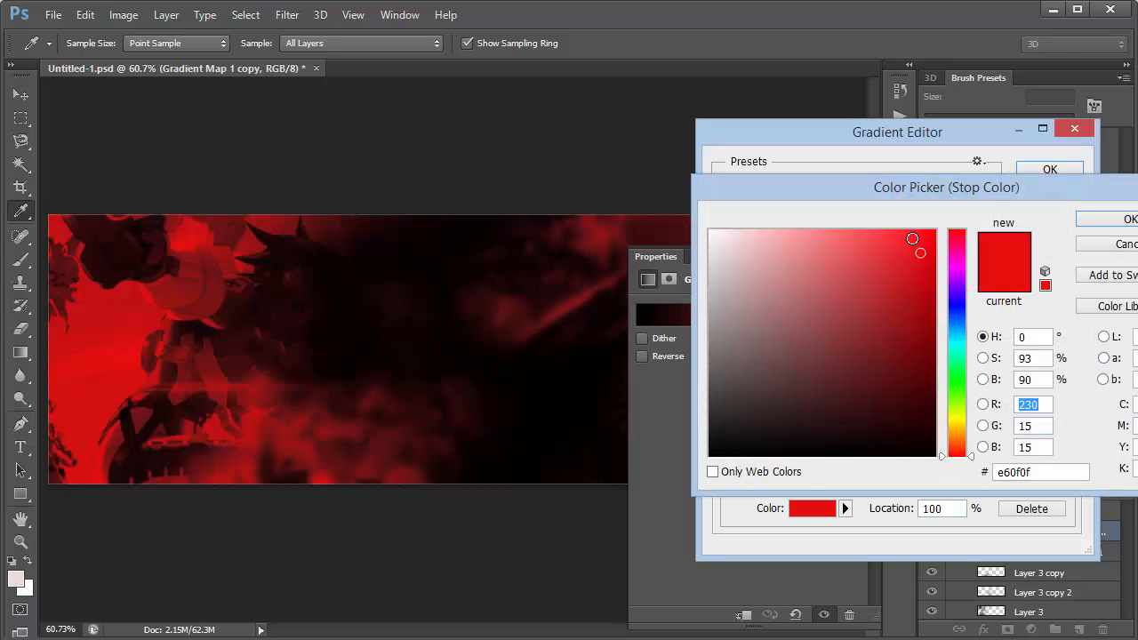
mouse_move(972, 456)
mouse_down()
mouse_move(970, 331)
mouse_move(968, 462)
mouse_up()
click(1129, 219)
click(1042, 169)
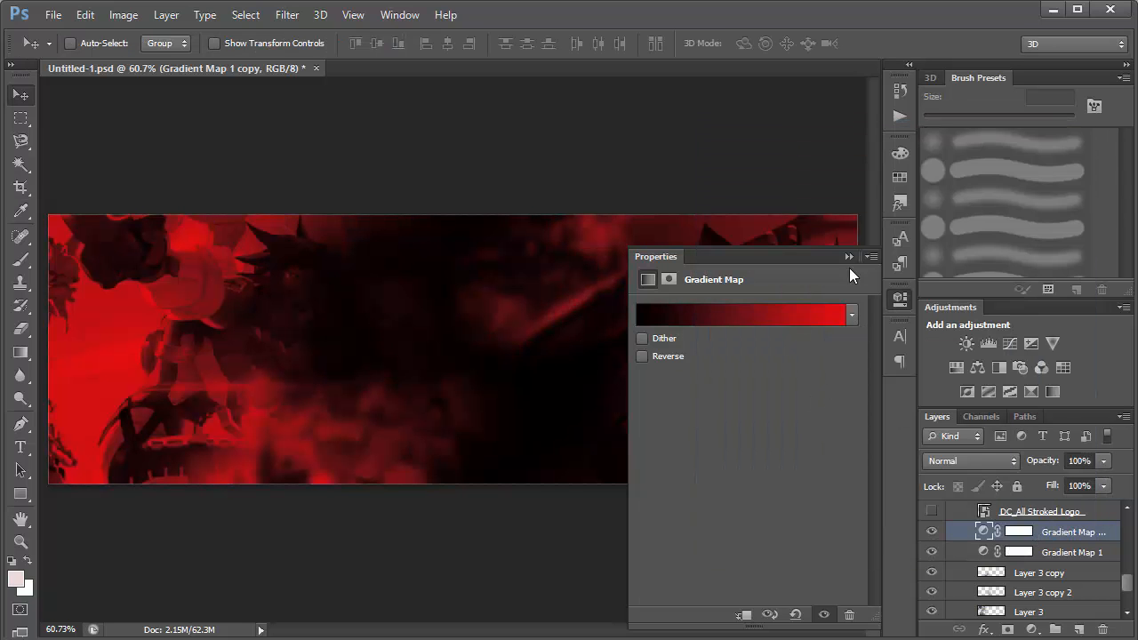
click(849, 257)
Show the DC_All Stroked Logo layer in the middle of the banner and select it.
click(931, 512)
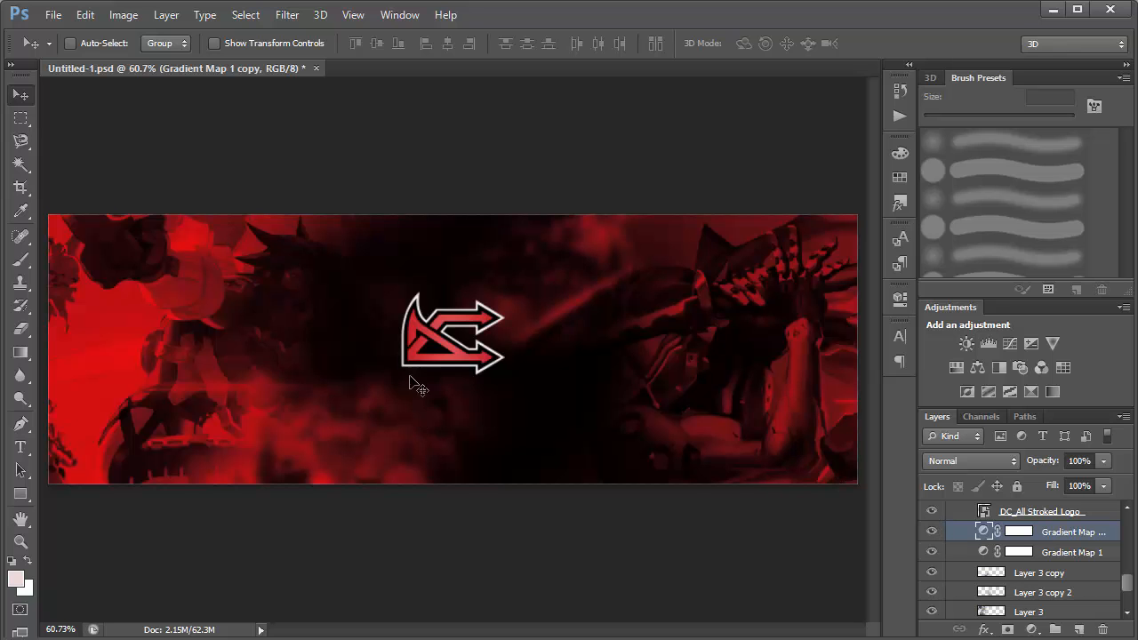
key(ctrl+plus)
key(ctrl+plus)
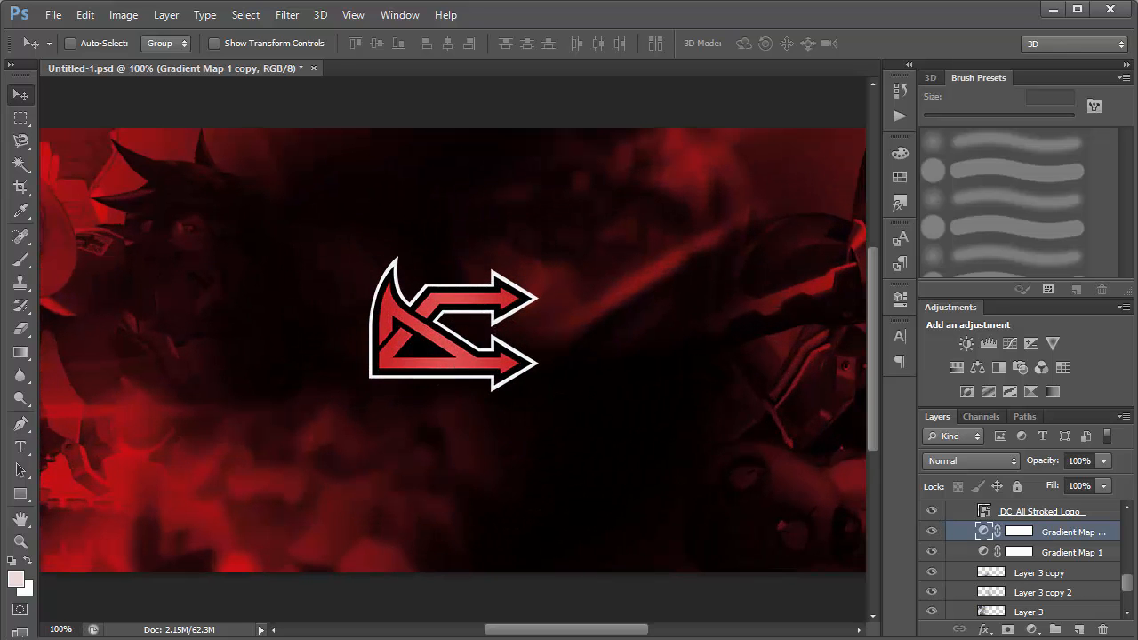
scroll(1133, 582, up, 3)
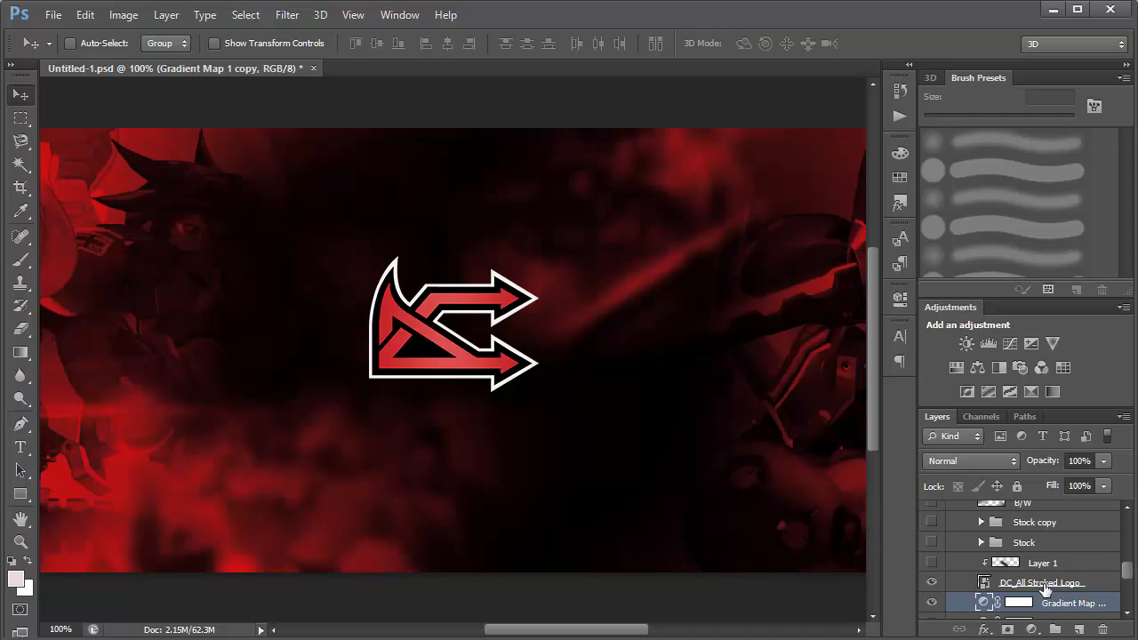
click(1024, 587)
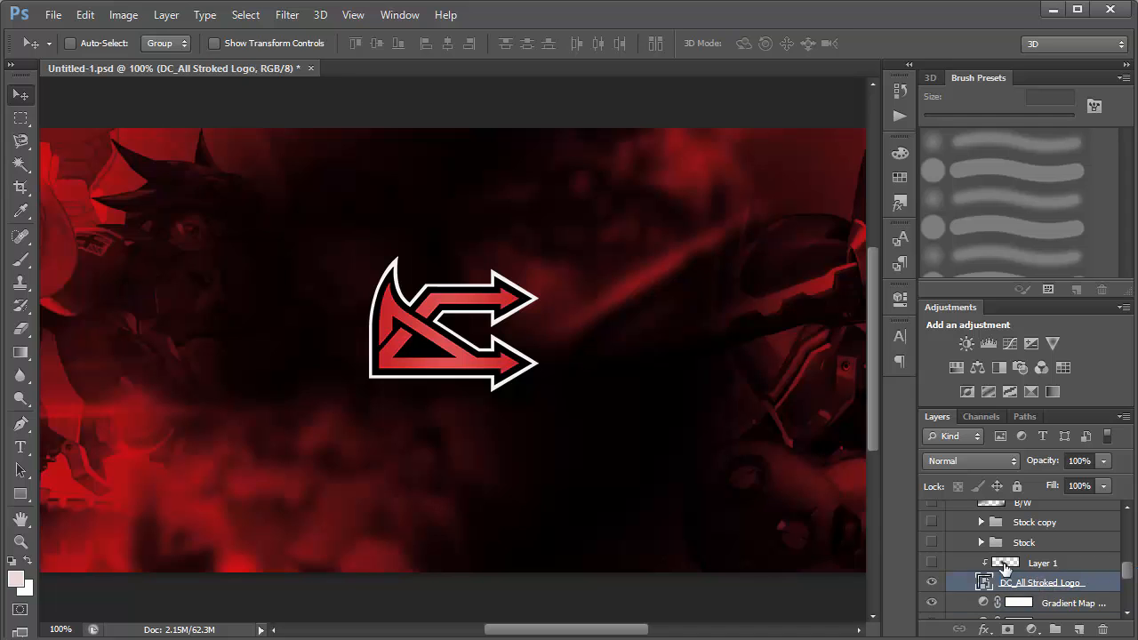
Show the shading on Layer 1 over the logo and release the layer from its clipping mask.
click(931, 563)
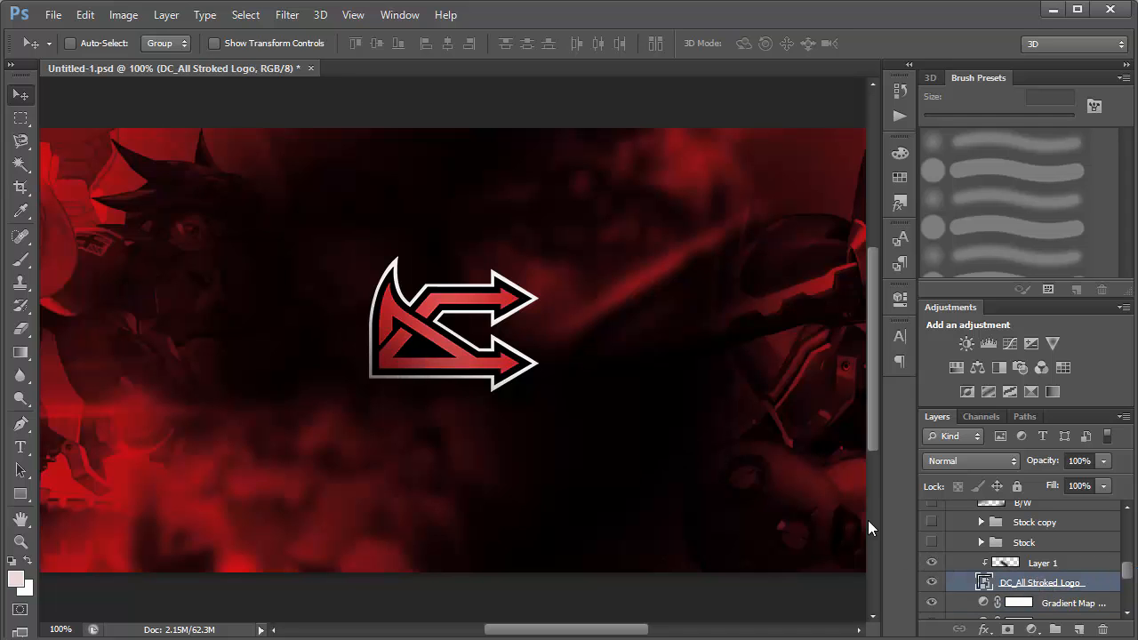
click(932, 564)
click(1010, 566)
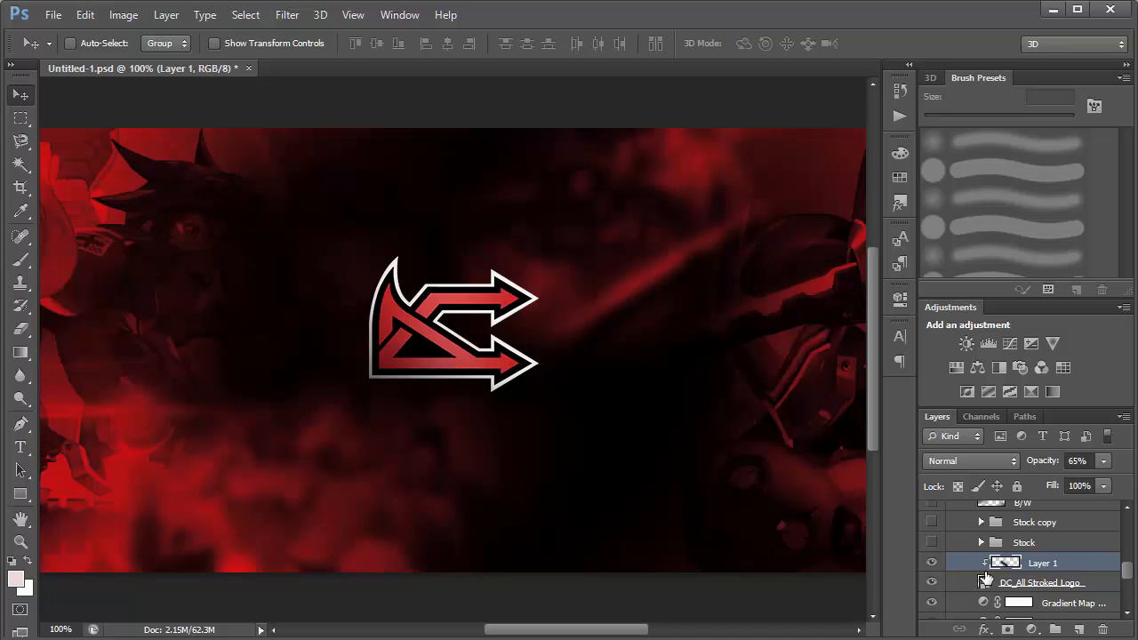
alt+click(990, 581)
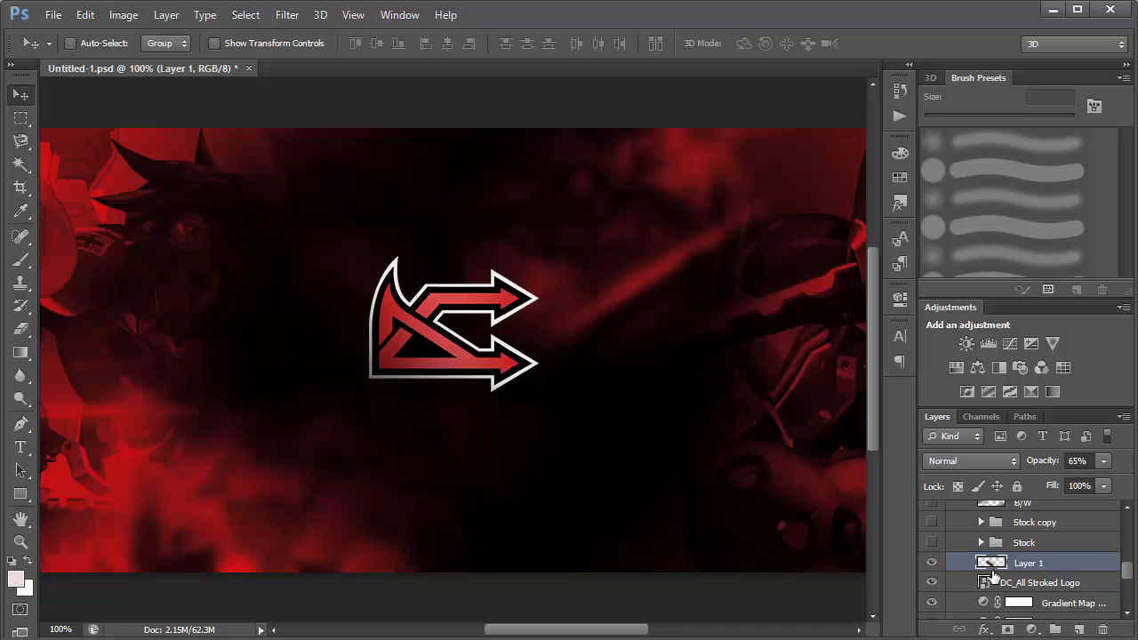
drag(468, 367, 244, 460)
Paint a soft black diagonal stroke across the logo's lower-left part on a new layer with a 200 px brush, and delete that layer.
click(1078, 631)
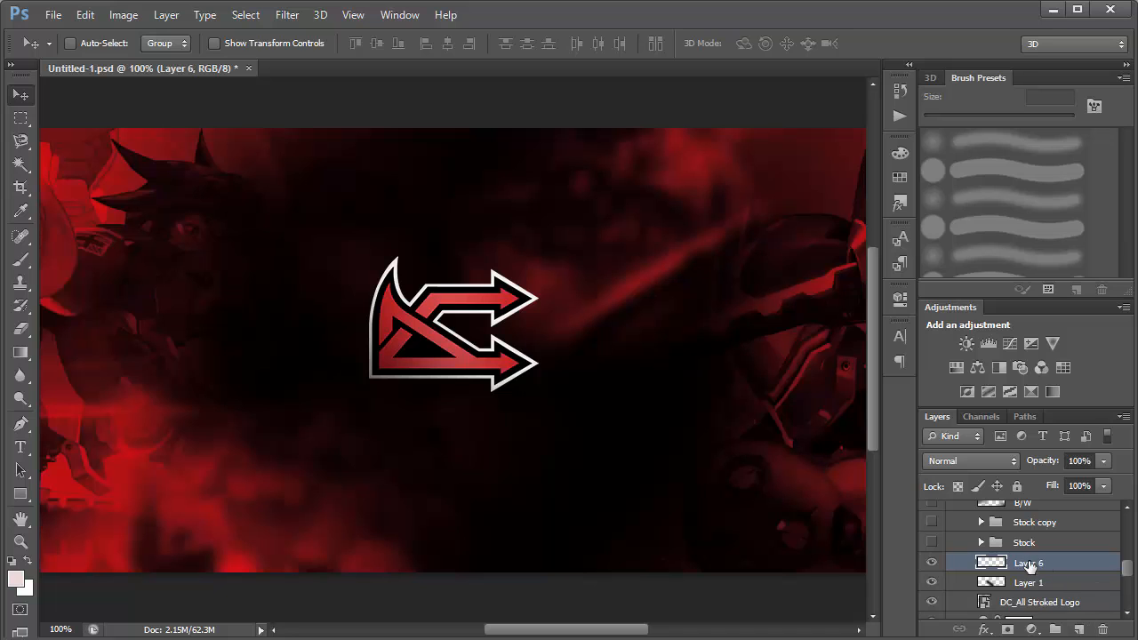
key(b)
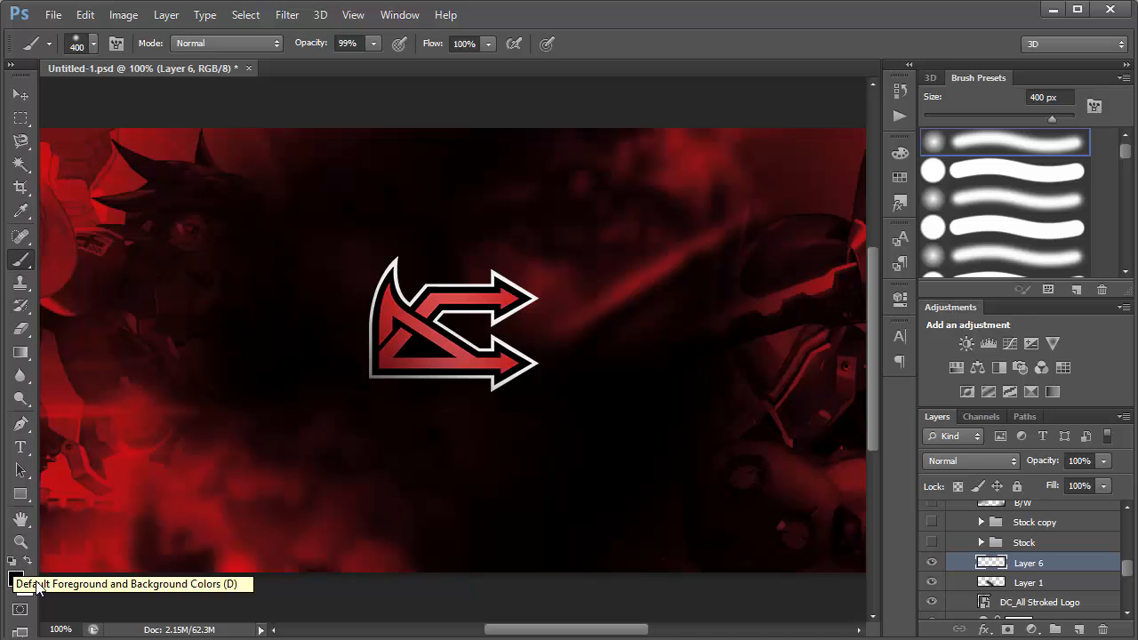
key(bracketleft)
key(bracketleft)
key(bracketleft)
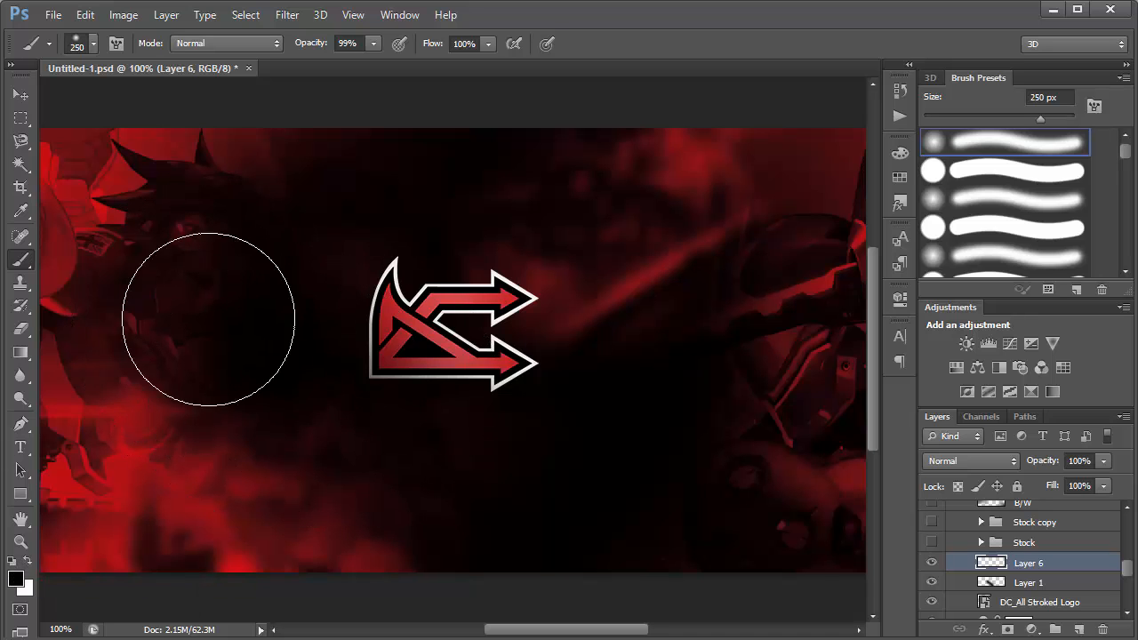
mouse_move(211, 228)
mouse_down()
mouse_move(294, 321)
mouse_move(542, 472)
mouse_up()
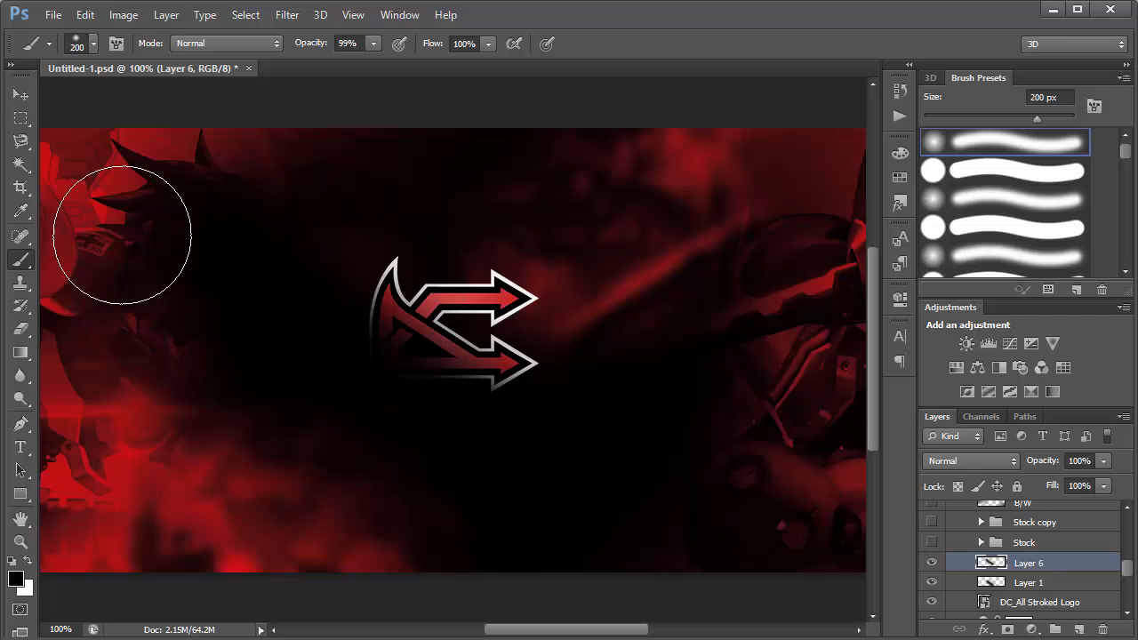
click(20, 98)
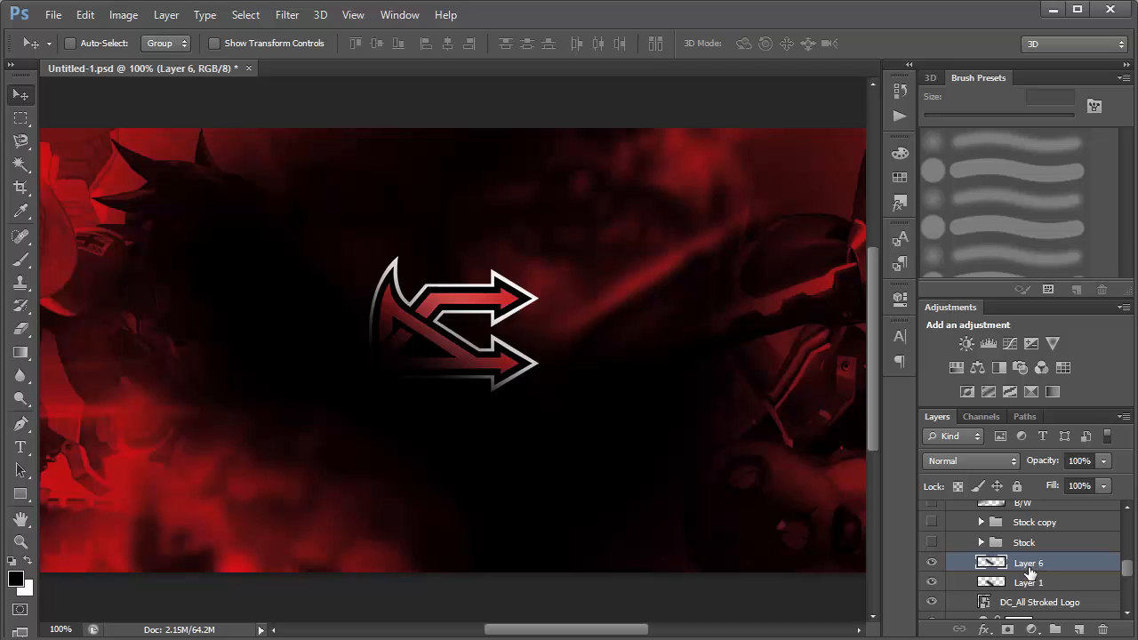
key(Delete)
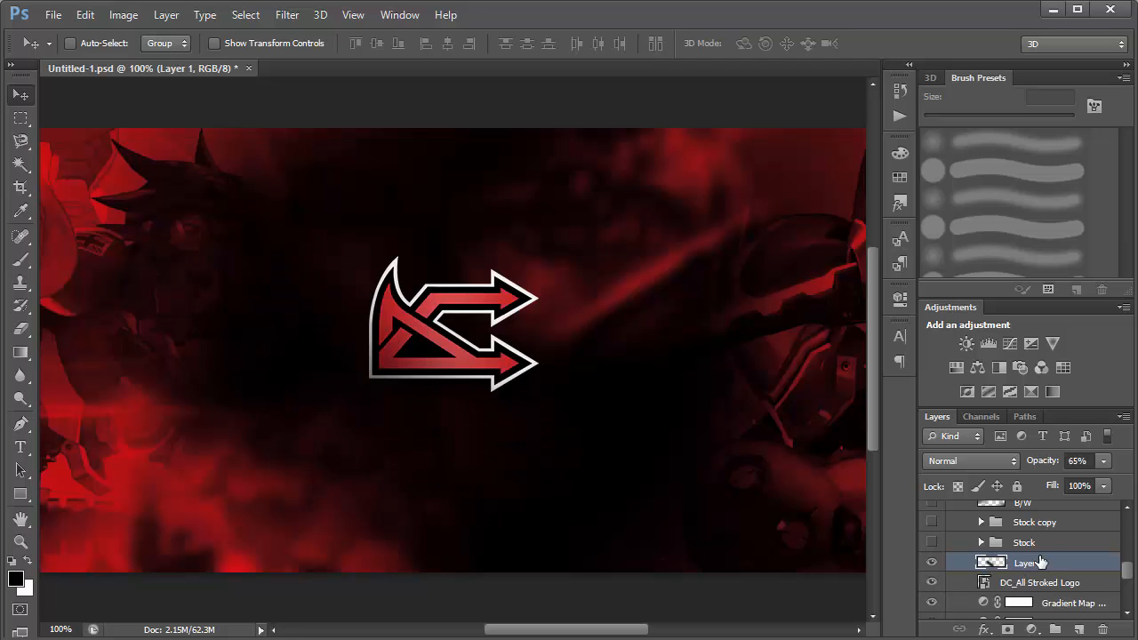
Set Layer 1's opacity to 100%.
drag(1032, 460, 1090, 461)
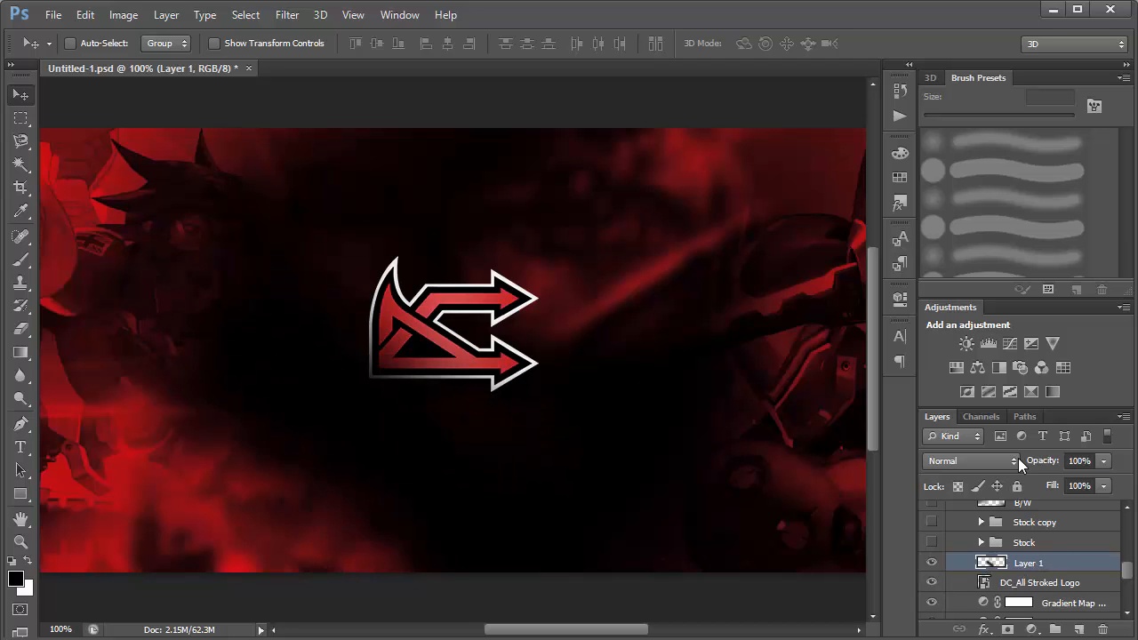
Undo the last opacity change on Layer 1 and clip the layer to the logo layer again.
key(ctrl+z)
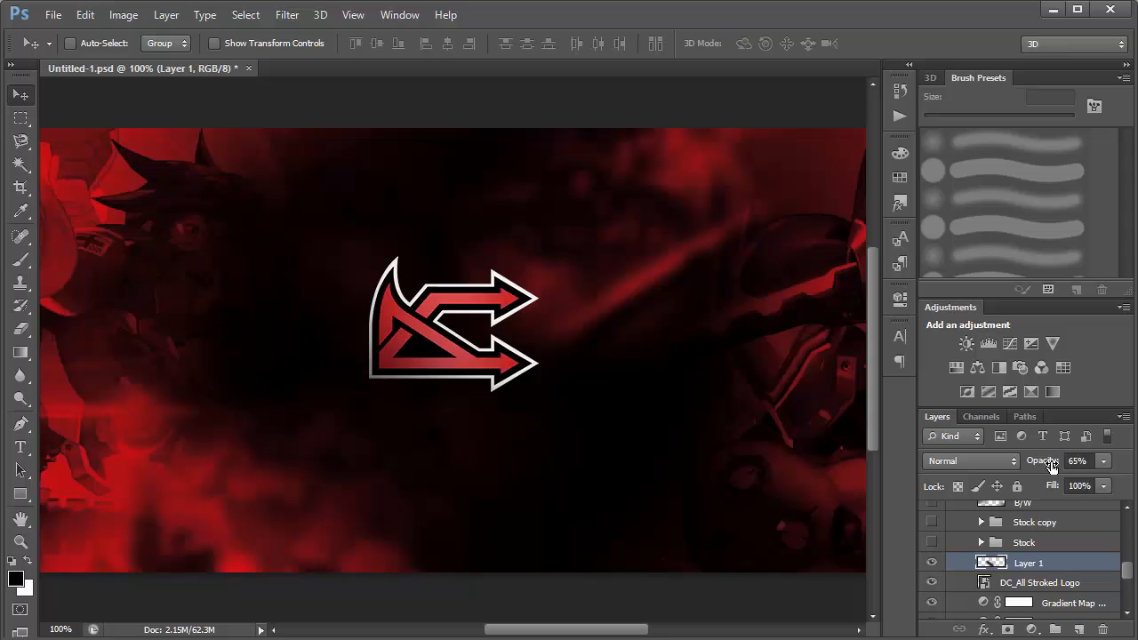
right_click(1050, 567)
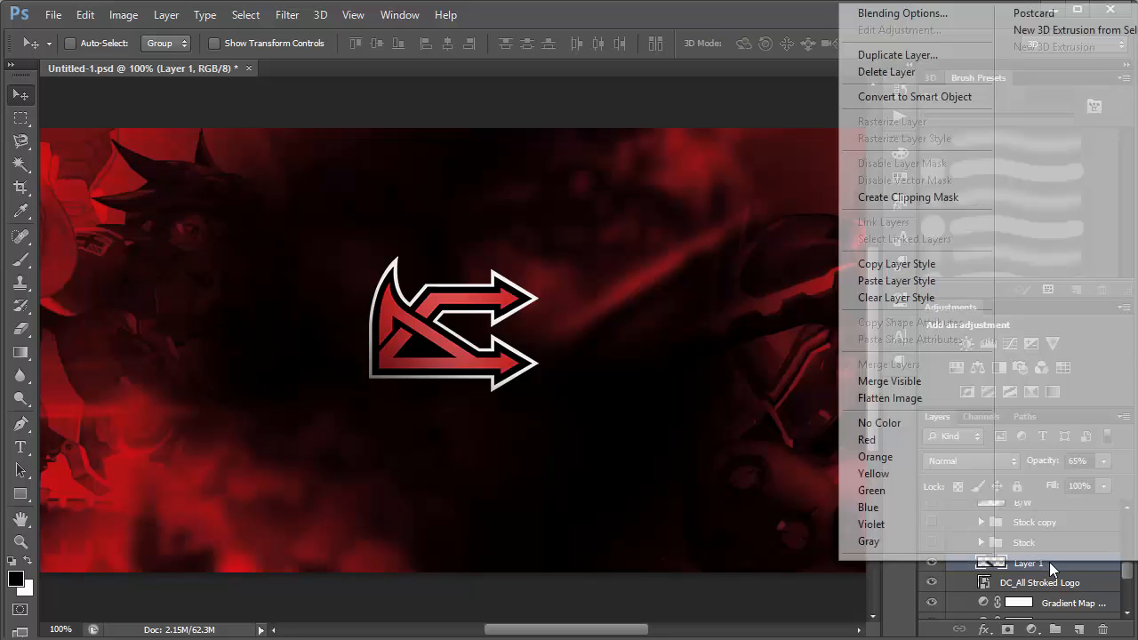
click(912, 198)
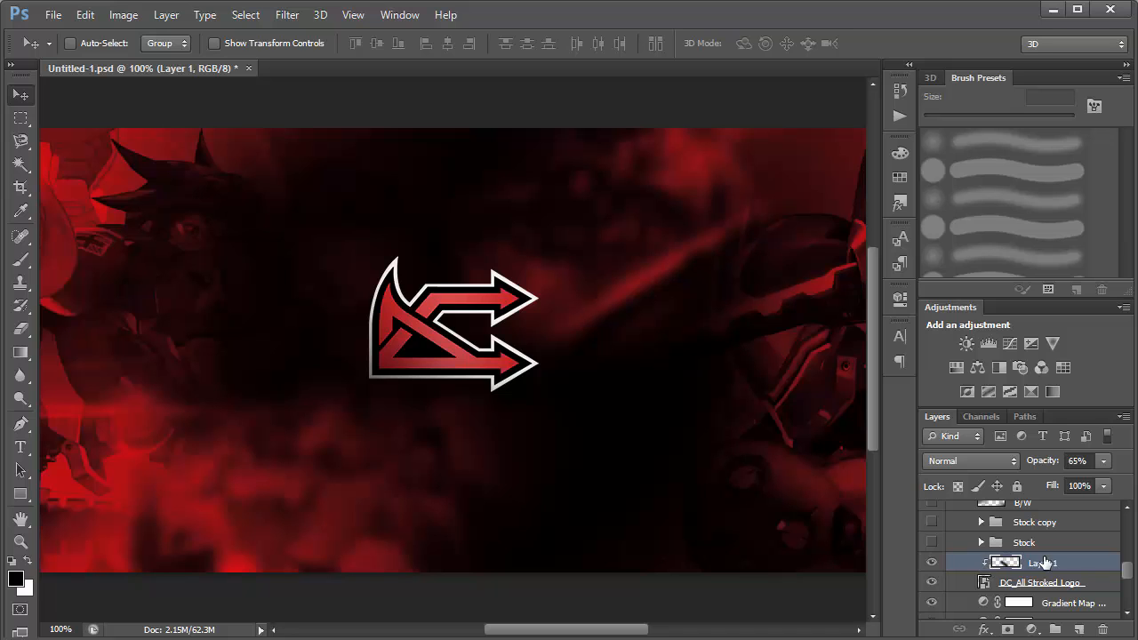
Expand the Stock group above the logo shading and make it visible on the banner.
click(931, 542)
click(931, 542)
click(981, 543)
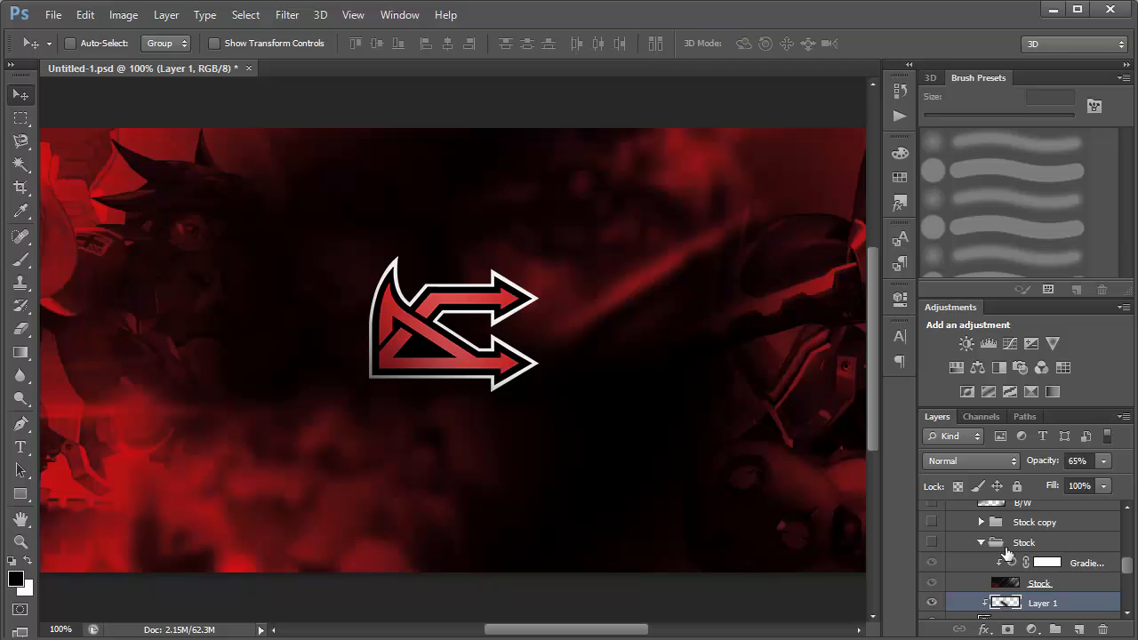
scroll(1022, 546, down, 2)
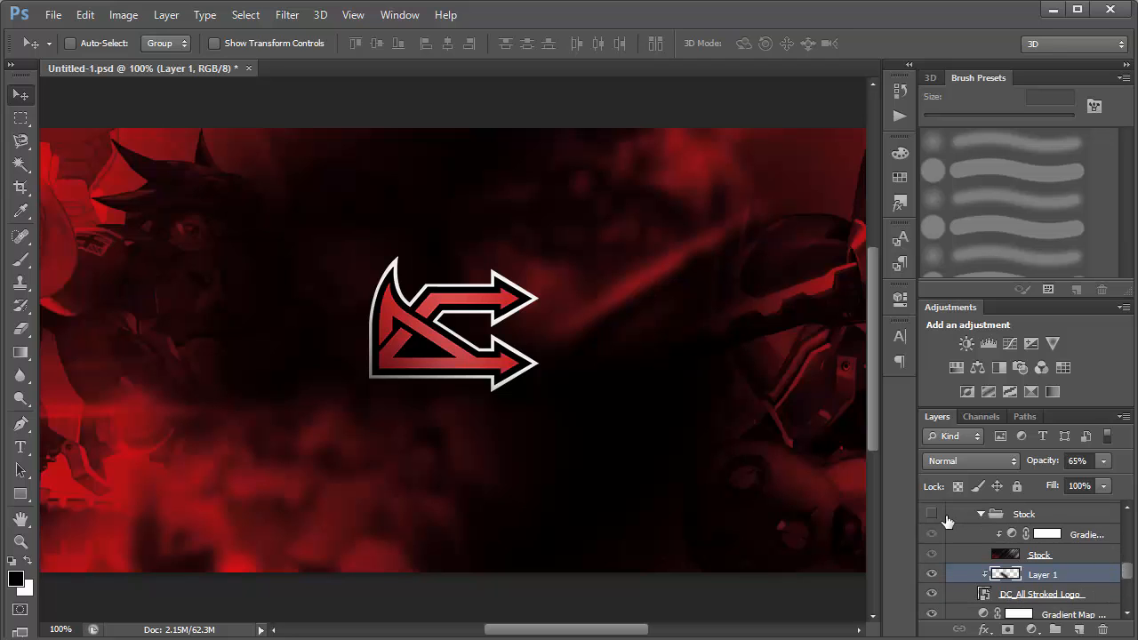
click(932, 515)
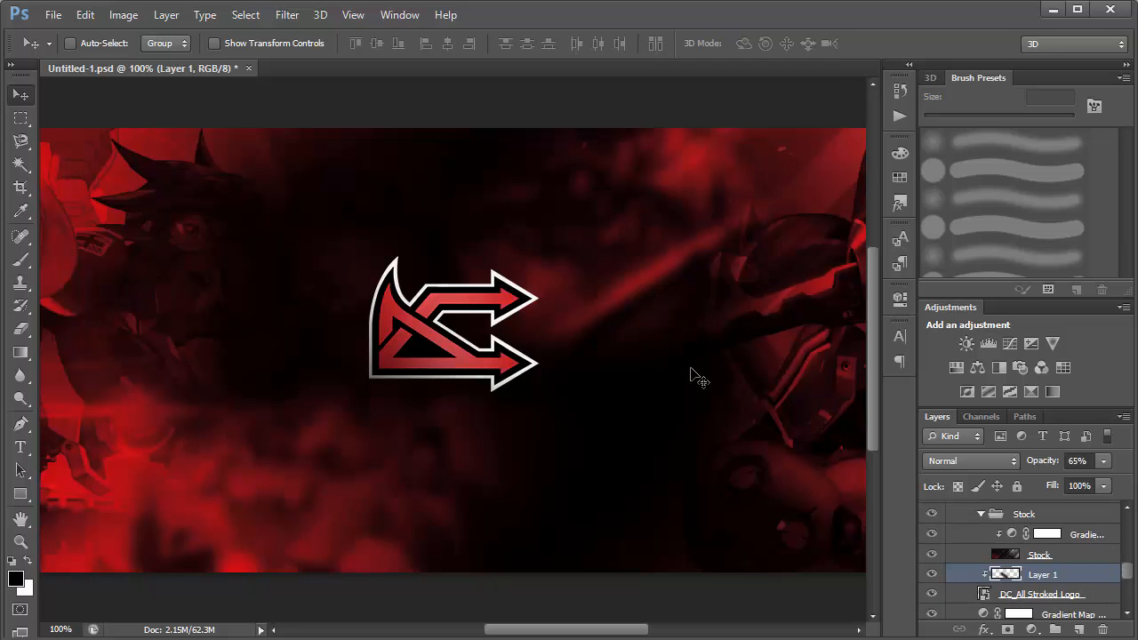
scroll(693, 372, down, 2)
scroll(783, 260, up, 1)
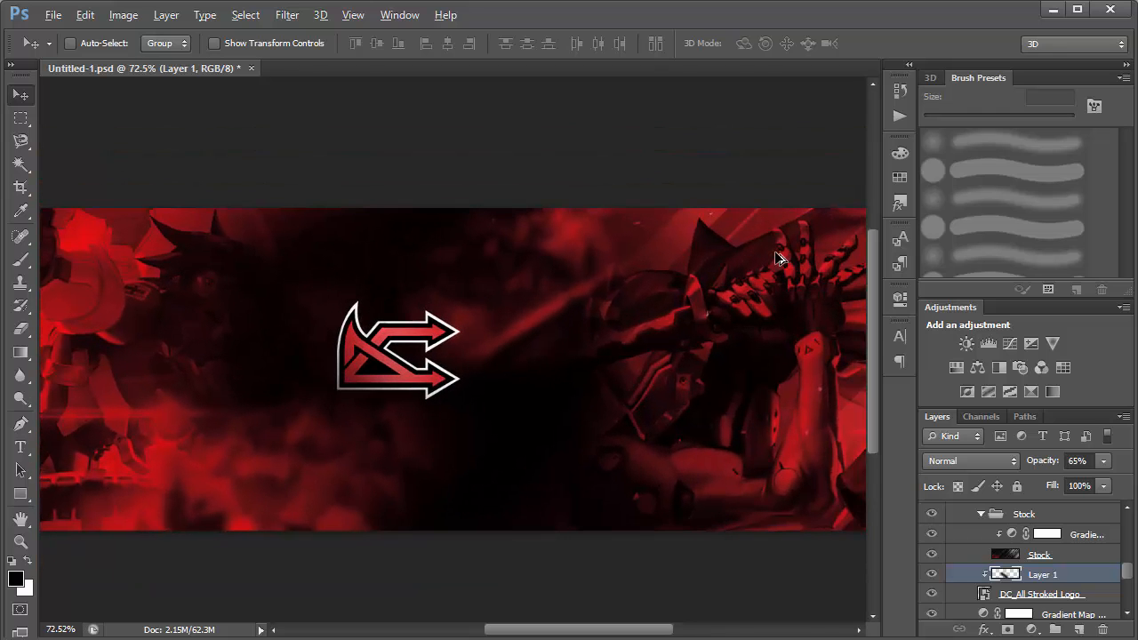
Preview the Stock layer in Normal blend mode with its gradient map off and on, and restore Color Dodge.
click(1044, 556)
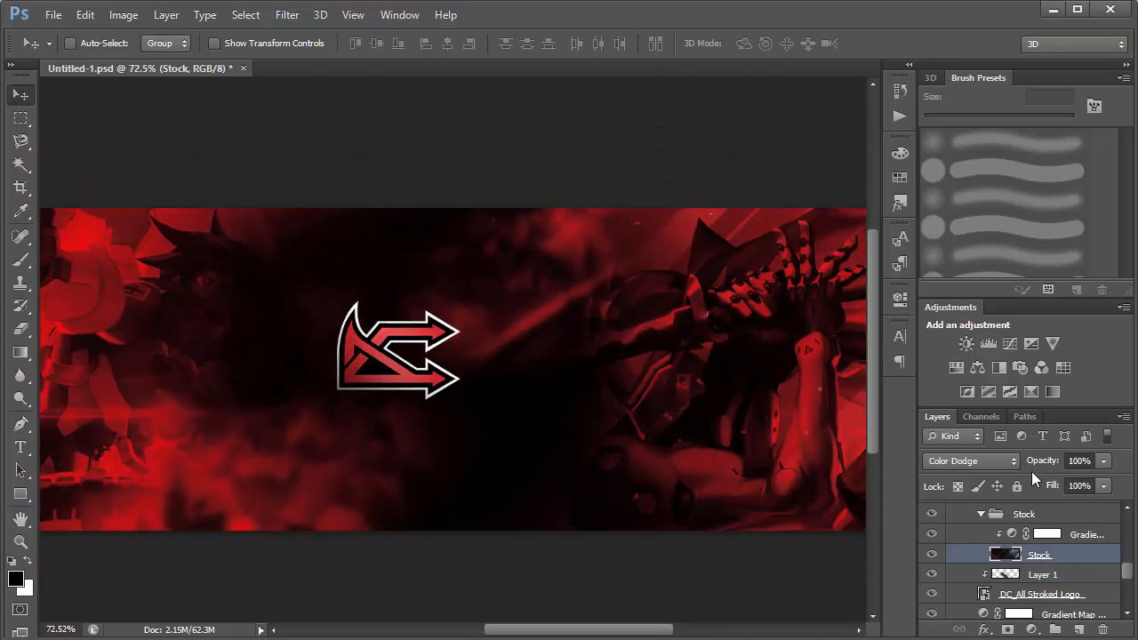
click(971, 461)
click(933, 8)
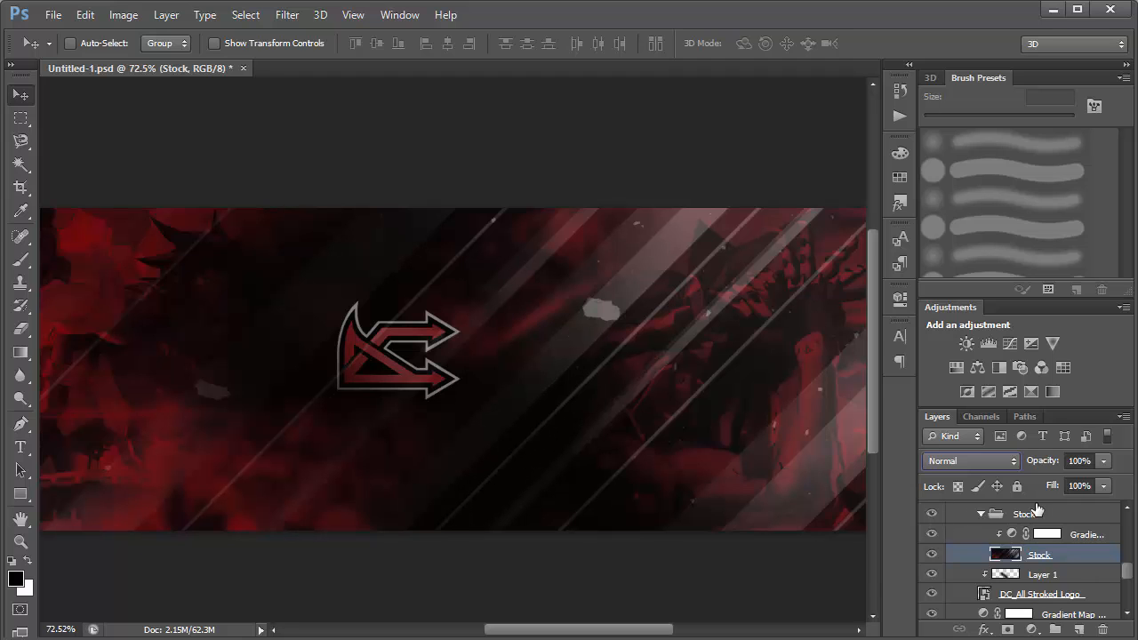
click(932, 534)
click(932, 534)
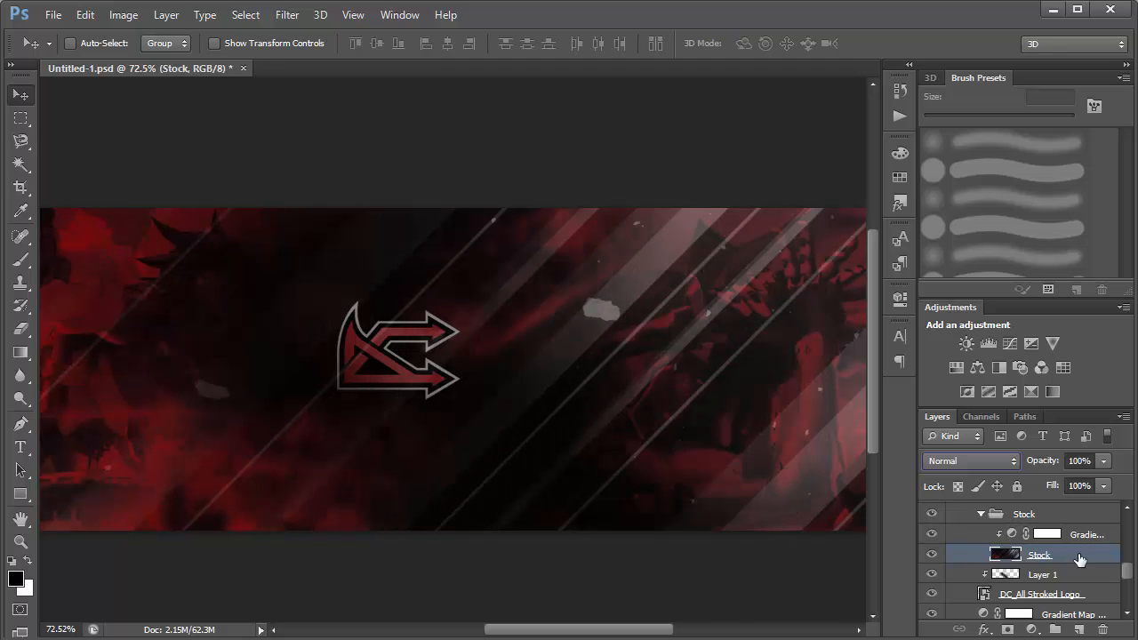
click(995, 466)
click(958, 170)
Examine the gradient used by the Gradient Map adjustment clipped to the Stock layer.
click(1087, 537)
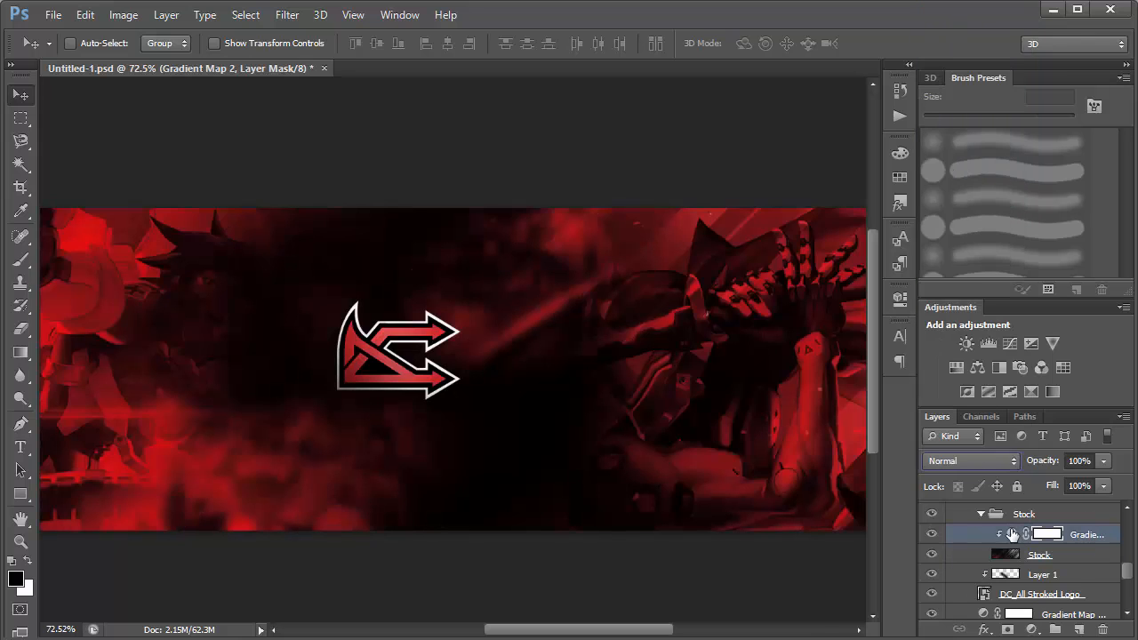
click(1012, 537)
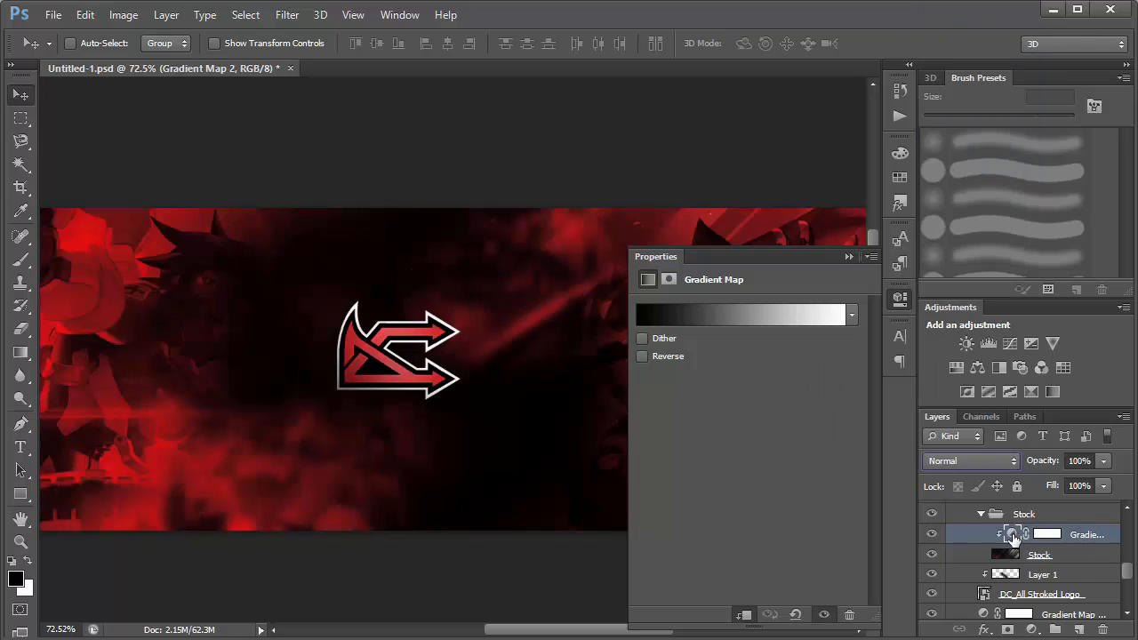
click(848, 257)
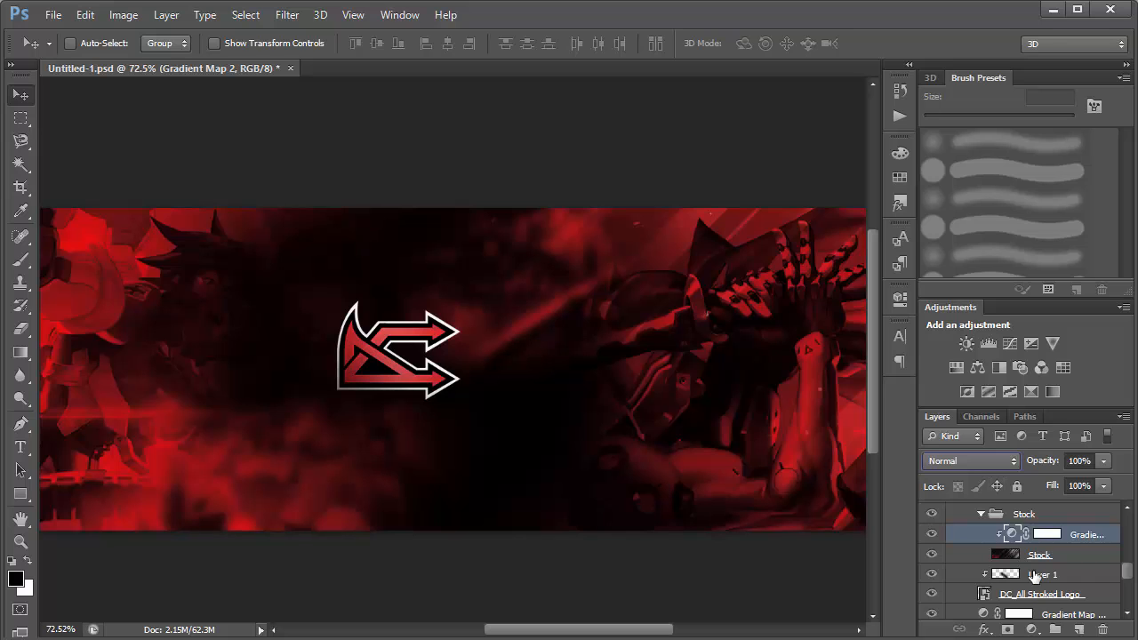
Collapse the Stock group, and select and show the Stock copy group above it.
drag(1128, 577, 1127, 569)
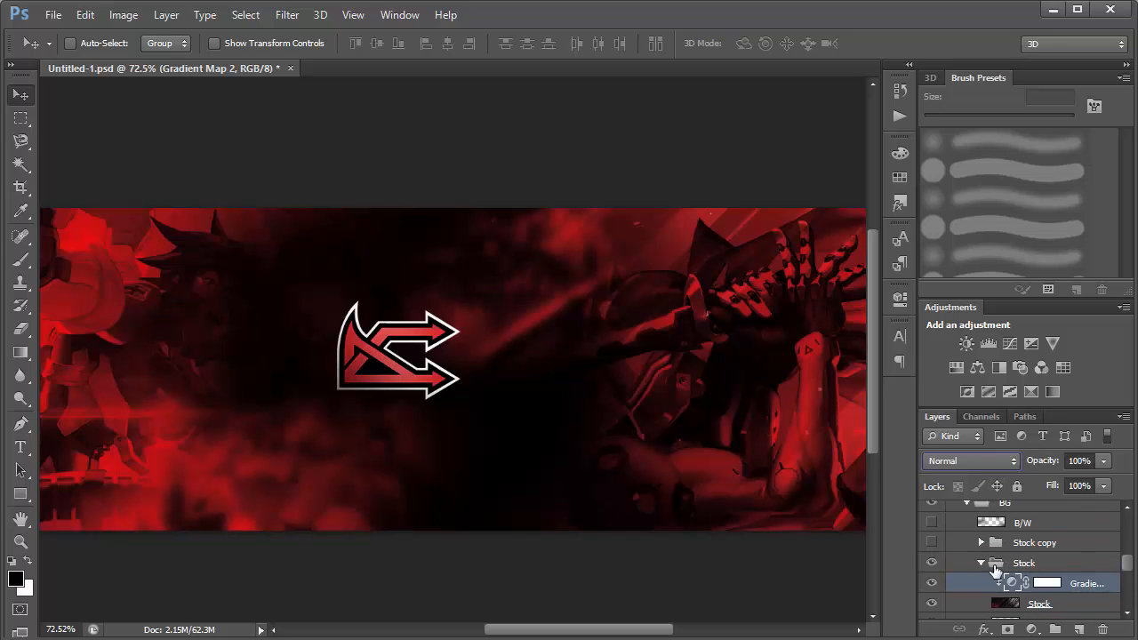
click(993, 566)
click(932, 544)
click(932, 543)
scroll(871, 458, down, 2)
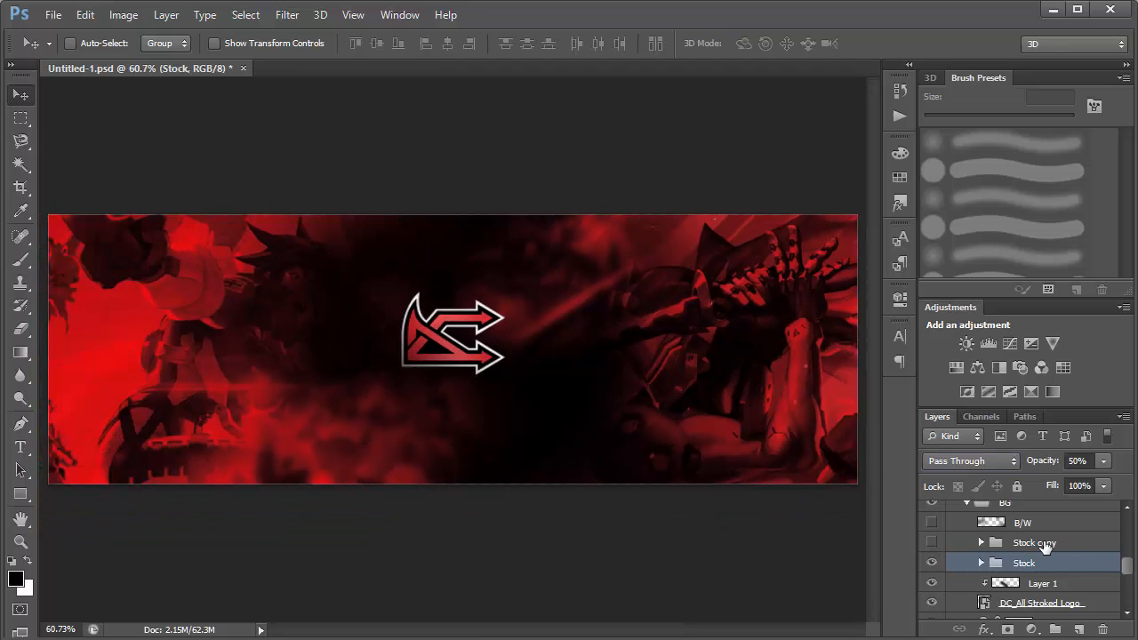
click(1042, 543)
click(932, 543)
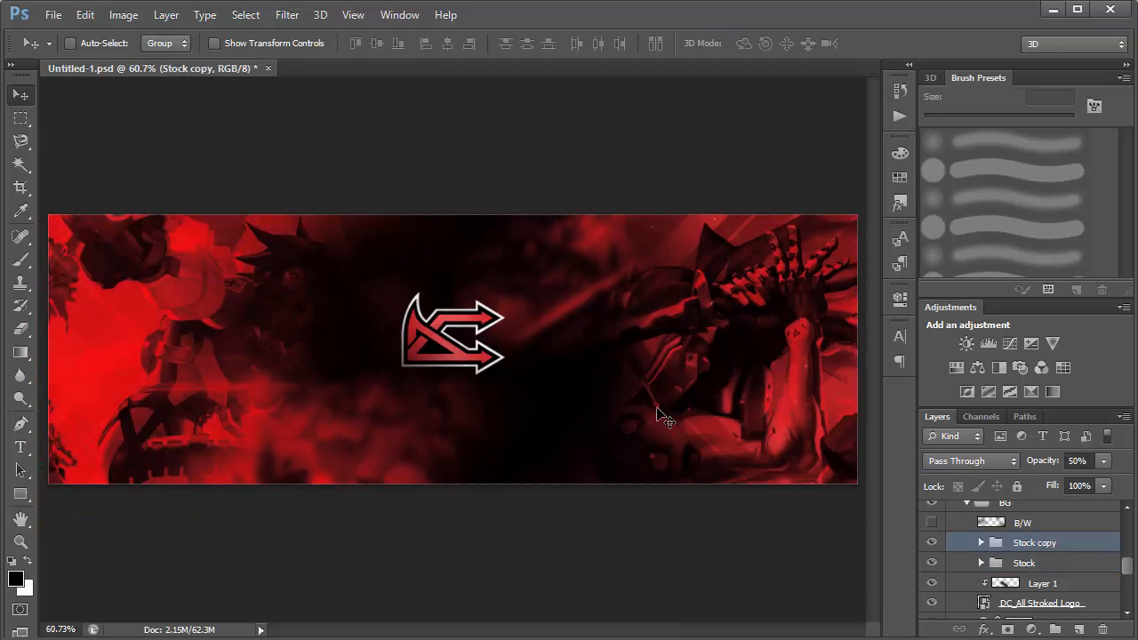
Flip the Stock copy group horizontally with Free Transform.
drag(279, 337, 301, 446)
key(ctrl+t)
right_click(381, 293)
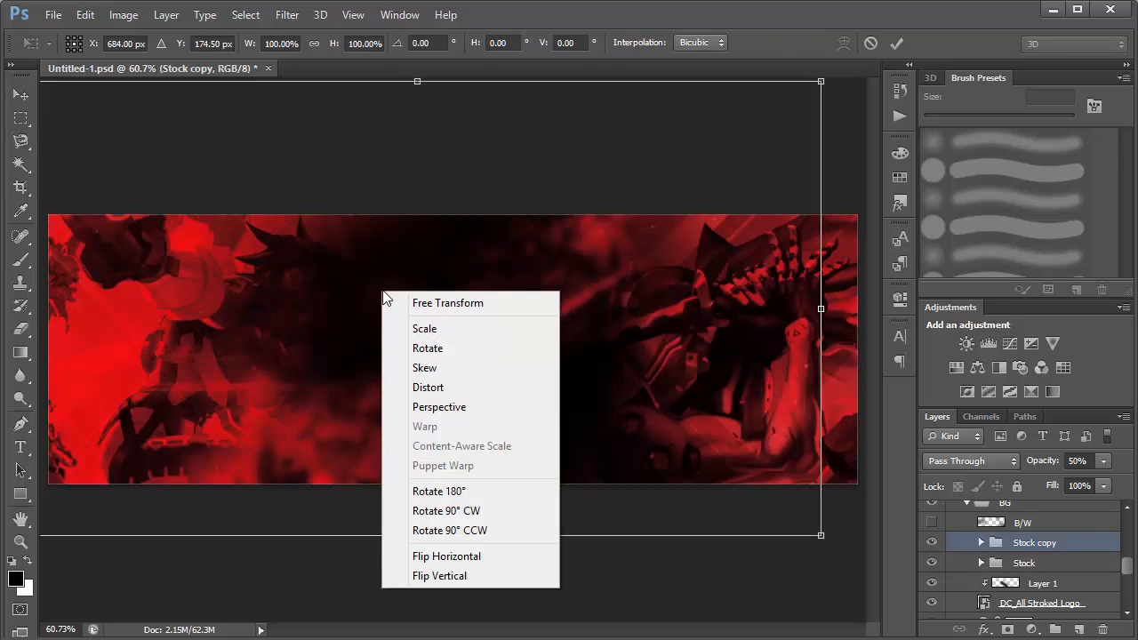
click(463, 557)
key(Return)
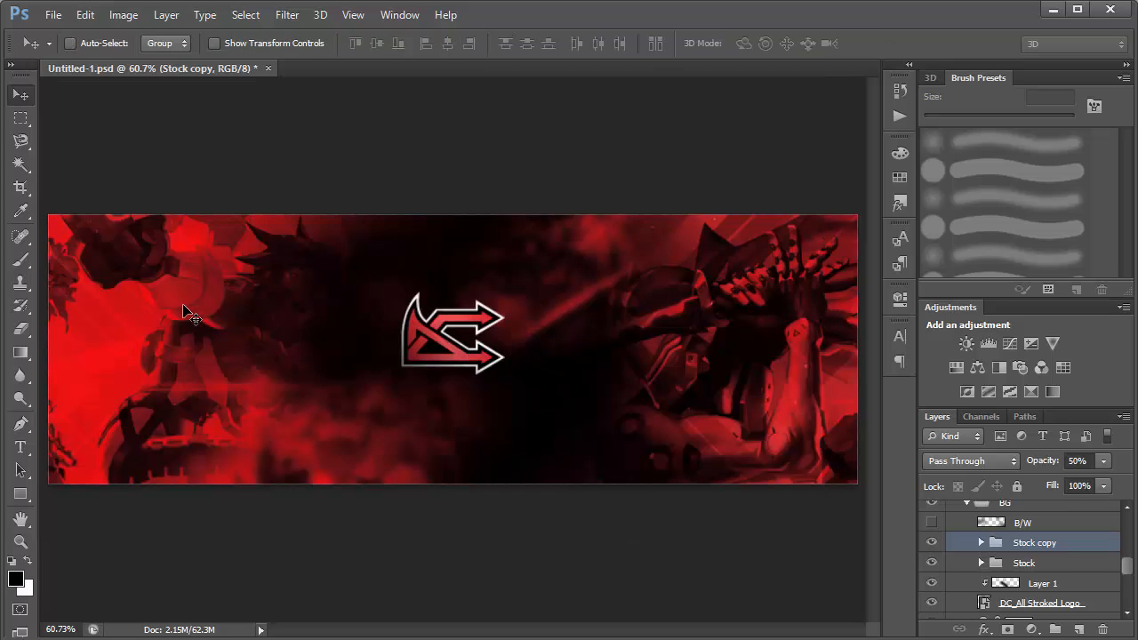
Show the B/W layer above the Stock copy group and set its opacity to 100%.
click(931, 523)
click(931, 524)
click(931, 524)
click(1036, 524)
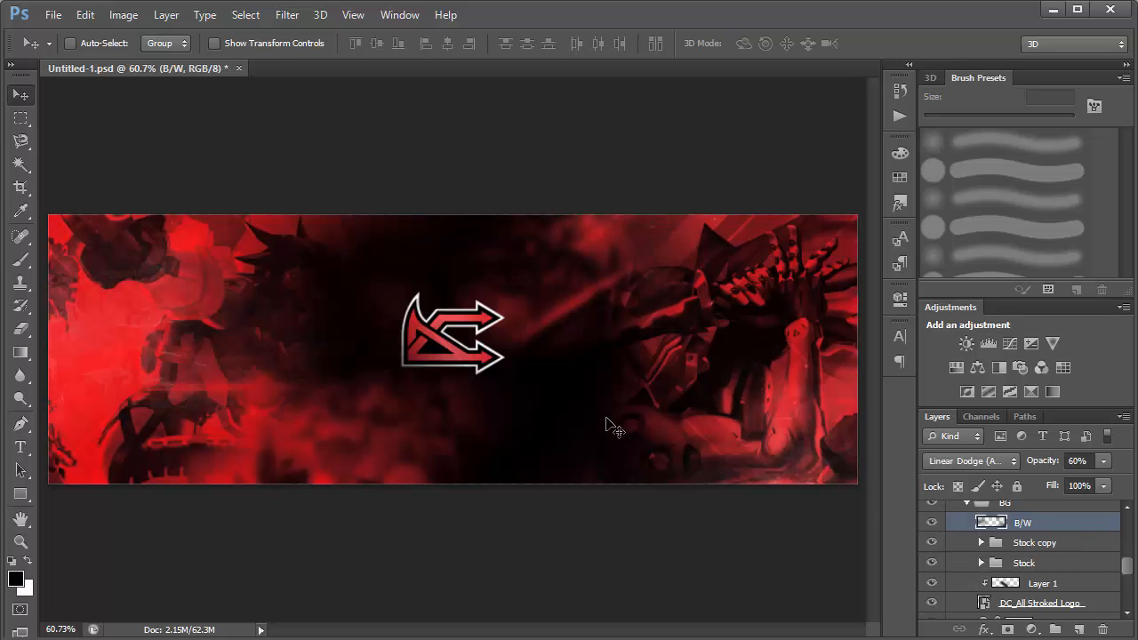
drag(531, 376, 339, 247)
drag(1127, 571, 1125, 558)
drag(1043, 467, 1081, 462)
drag(152, 268, 181, 258)
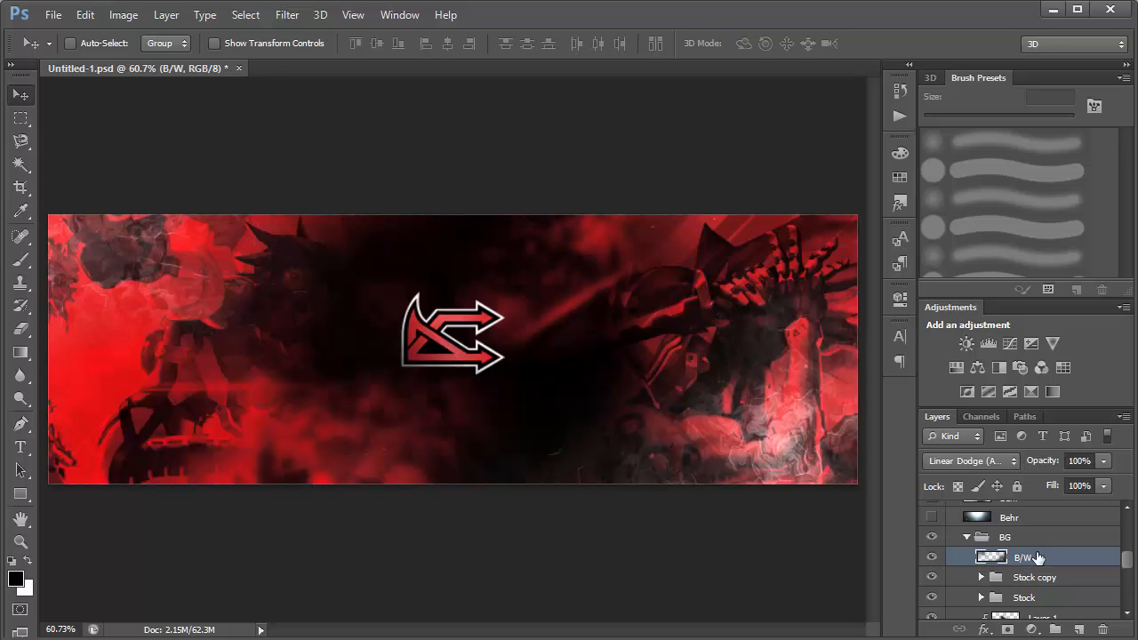
Preview the B/W layer's smoke texture in Normal blend mode and restore Linear Dodge (Add).
click(1000, 460)
click(952, 8)
drag(572, 262, 484, 367)
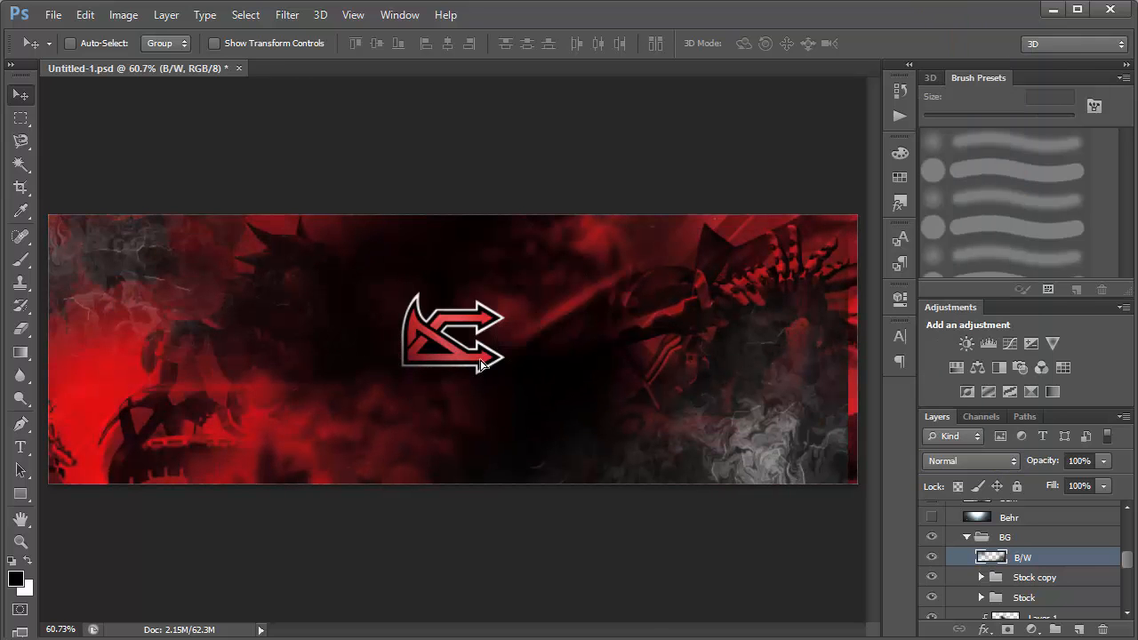
drag(703, 471, 738, 523)
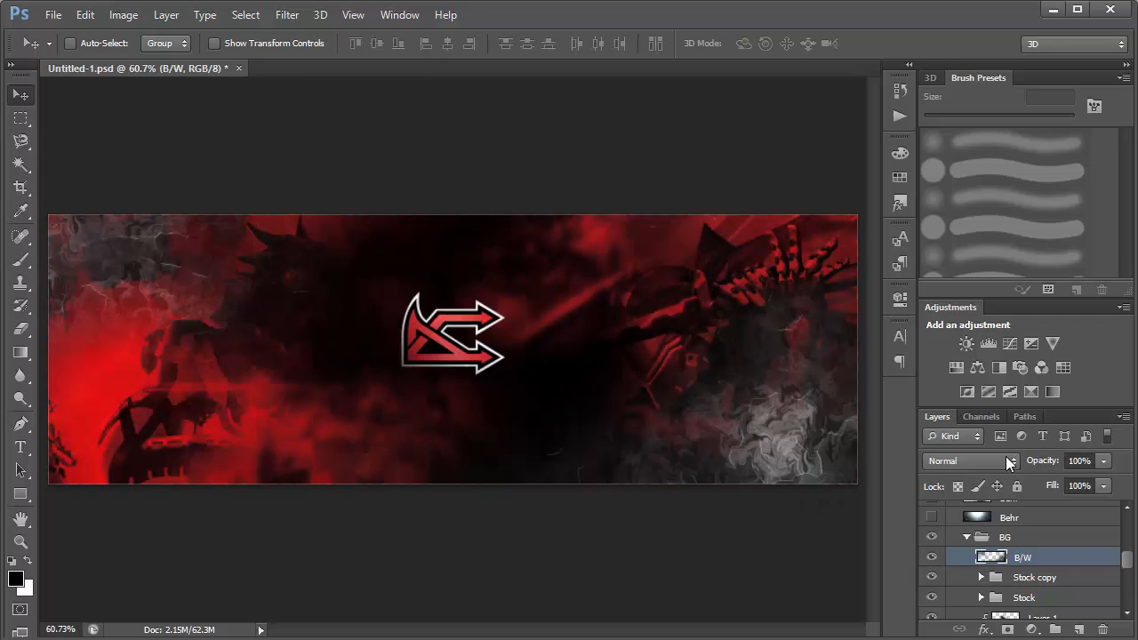
click(969, 460)
click(969, 181)
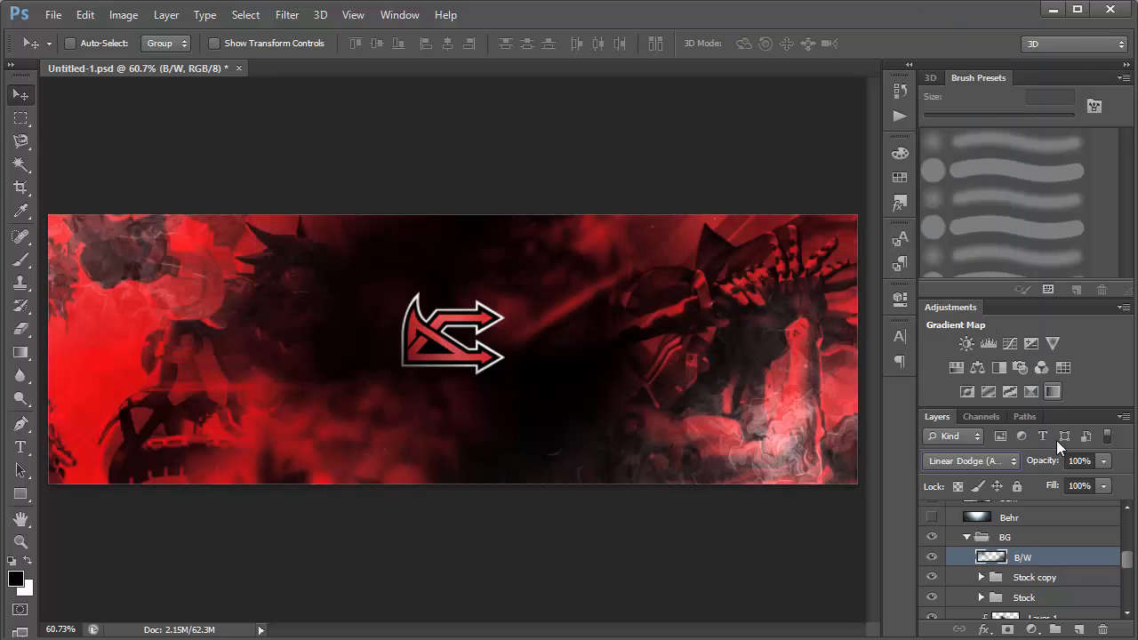
Set the B/W layer's opacity to 35% and collapse the BG group.
drag(1053, 465, 1047, 464)
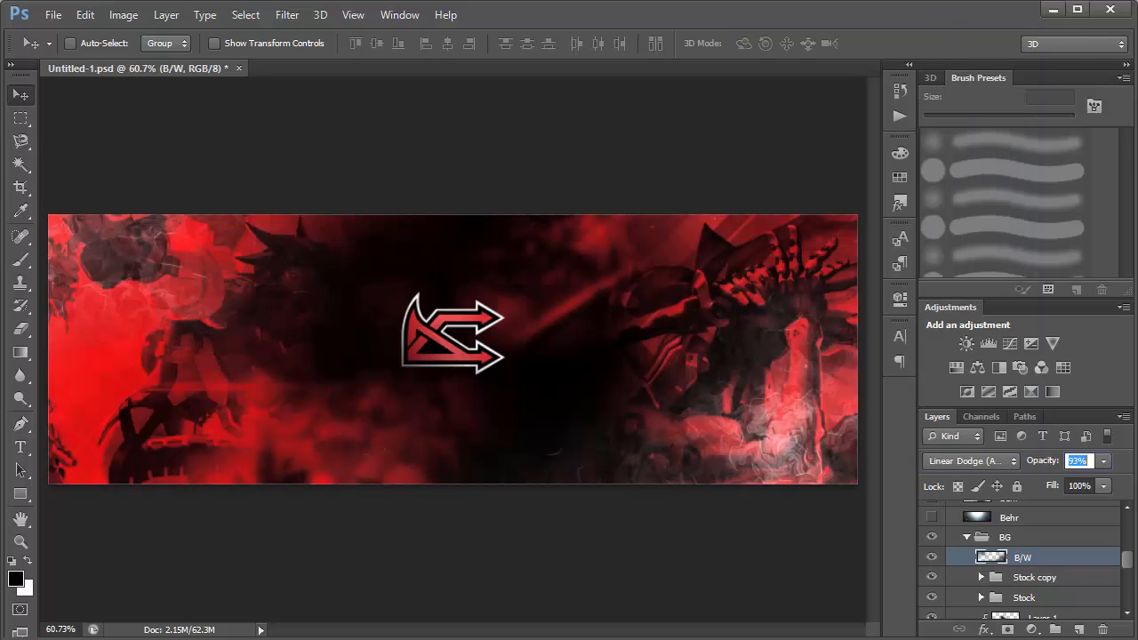
text(35)
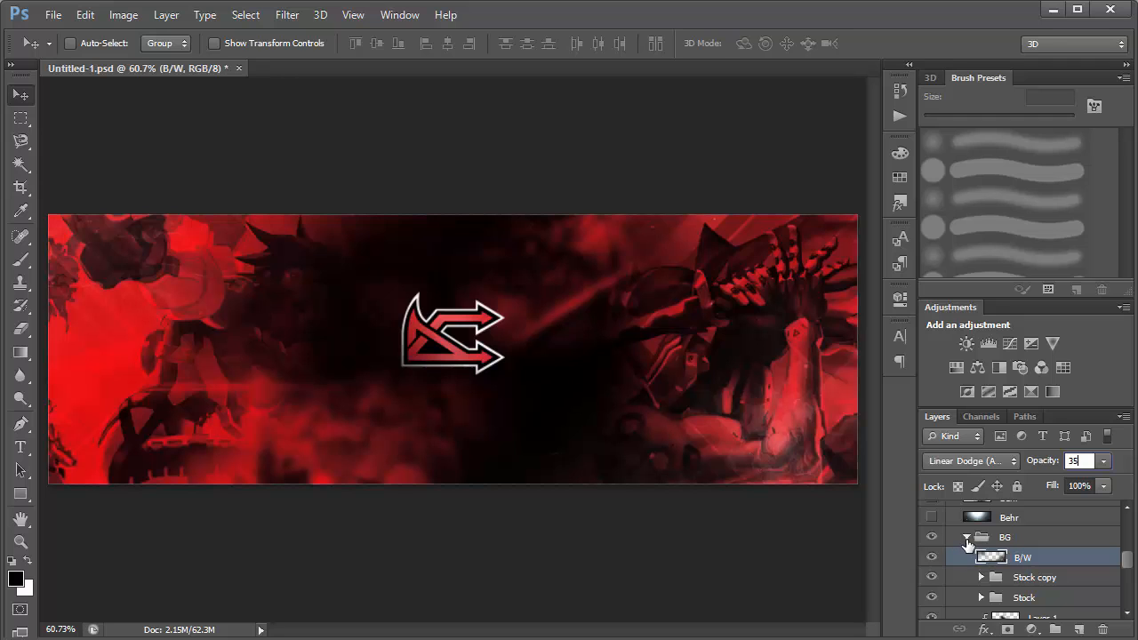
click(968, 541)
scroll(982, 546, up, 2)
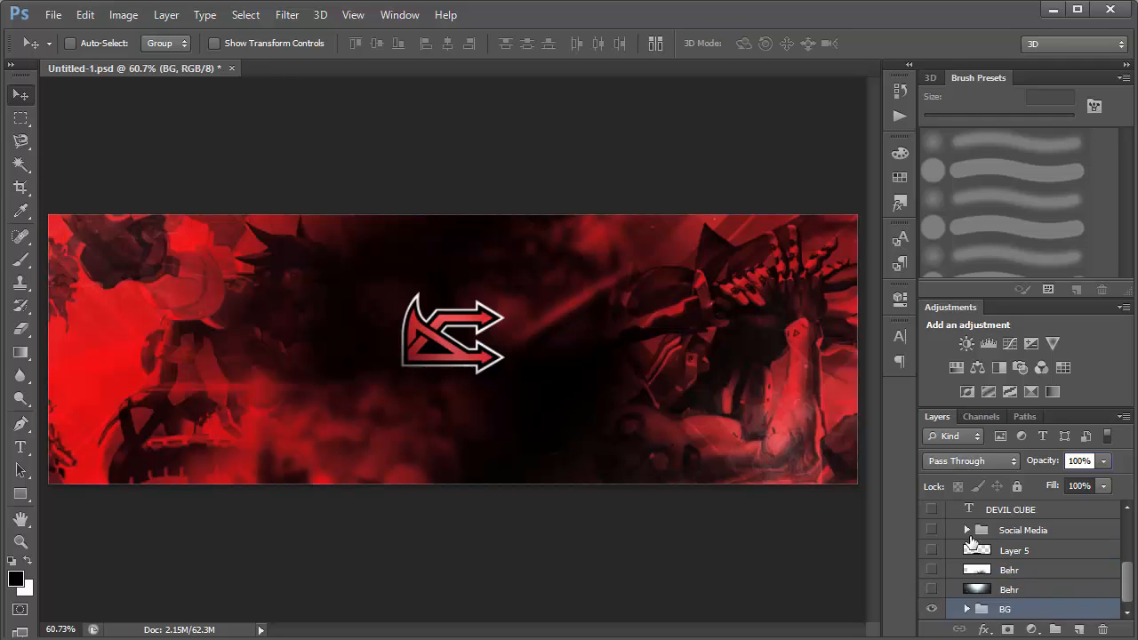
Compare the banner with the BG group hidden and shown, and look over the group's available commands.
click(940, 611)
click(940, 612)
right_click(1022, 612)
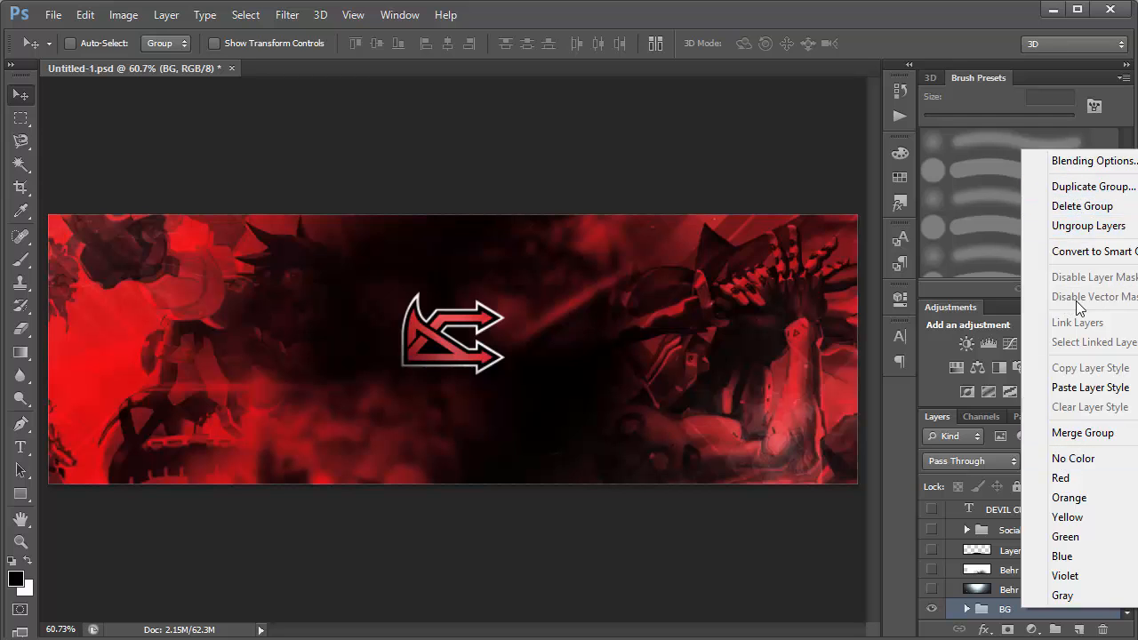
click(771, 524)
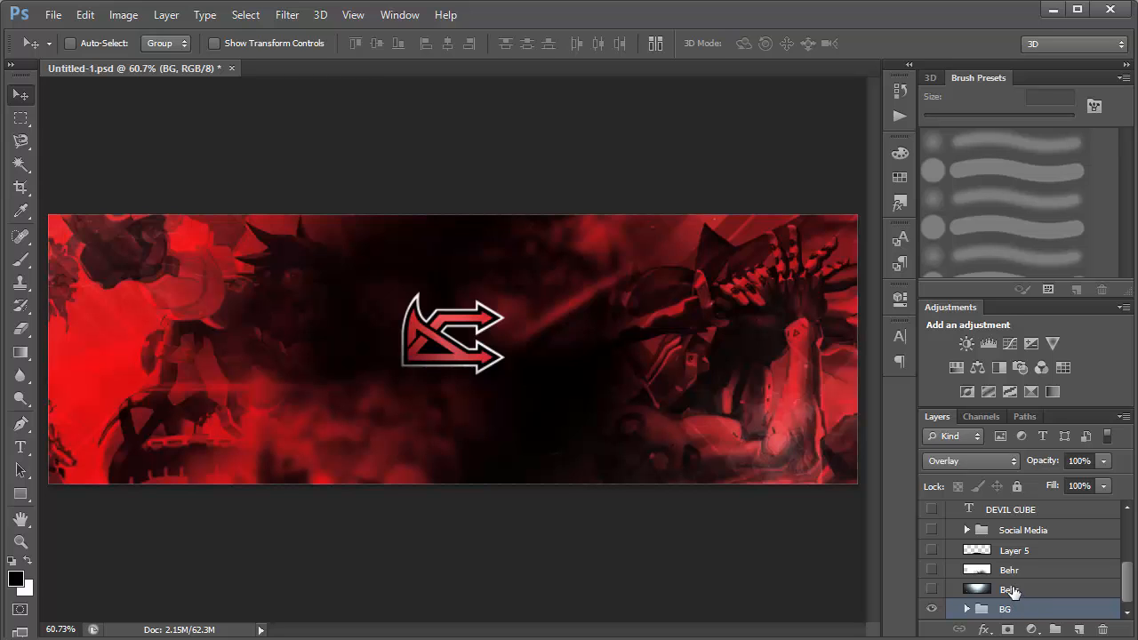
Select the Behr light layer directly above the BG group and make it visible.
click(1015, 591)
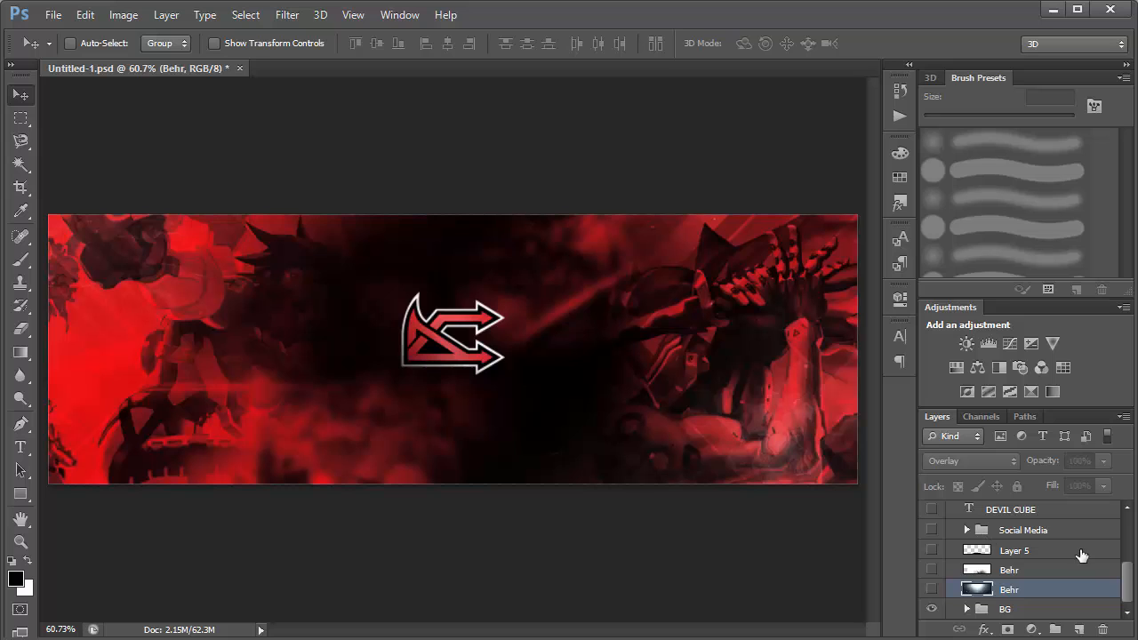
mouse_move(1128, 590)
mouse_down()
mouse_move(1127, 529)
mouse_move(1133, 601)
mouse_up()
click(932, 590)
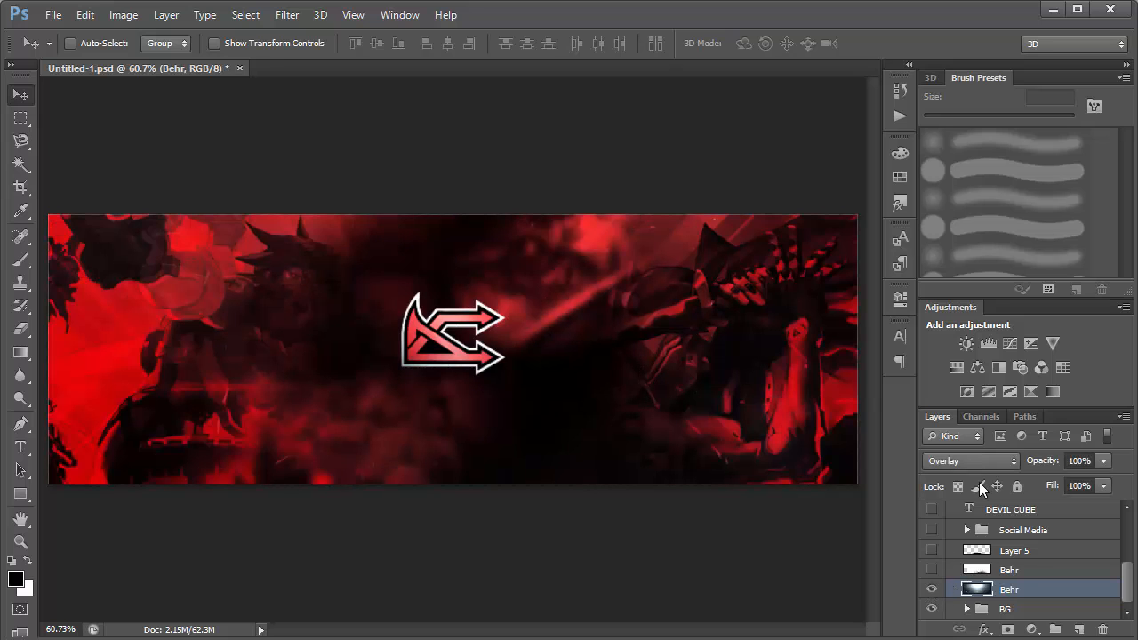
Preview the lower Behr layer in Normal mode, restore Overlay, and compare the banner with the layer hidden and shown.
click(954, 464)
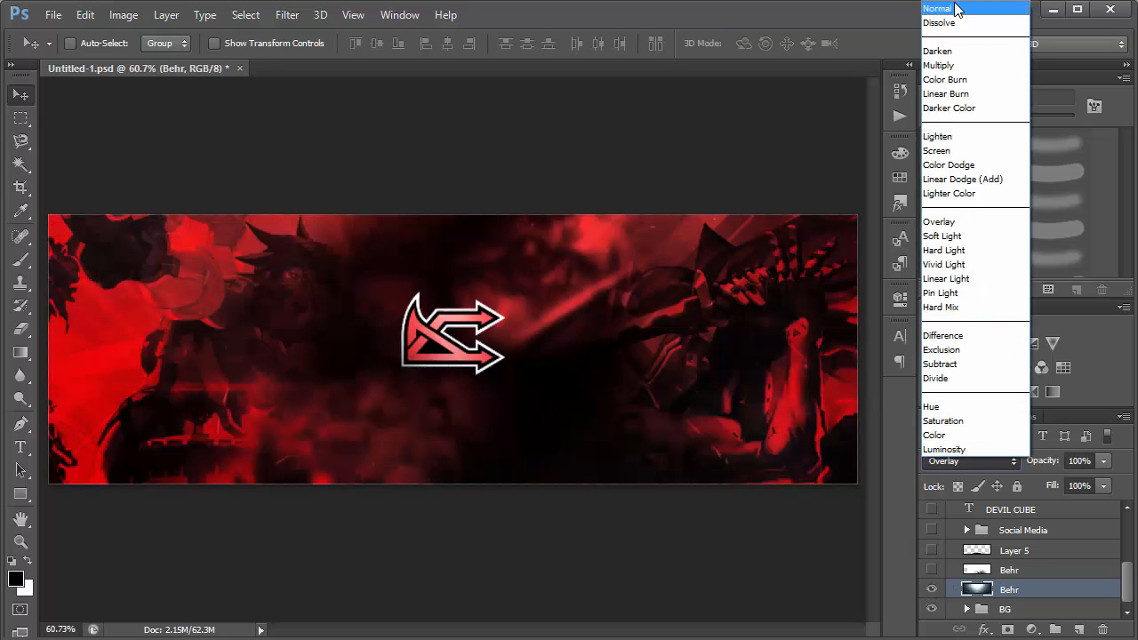
click(950, 11)
drag(578, 295, 571, 185)
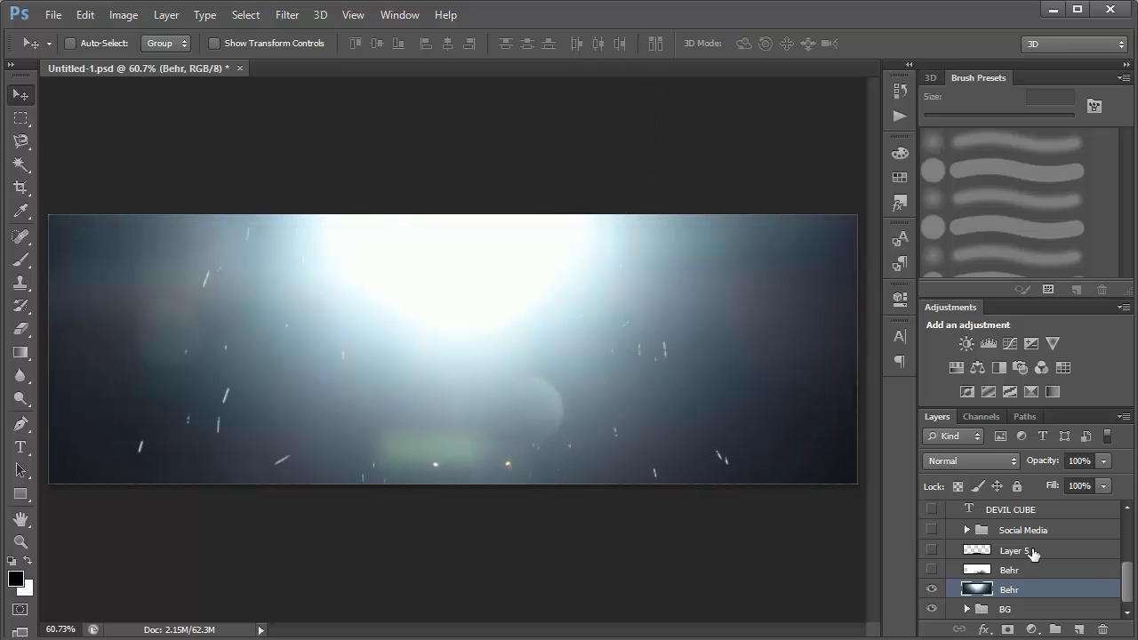
click(971, 460)
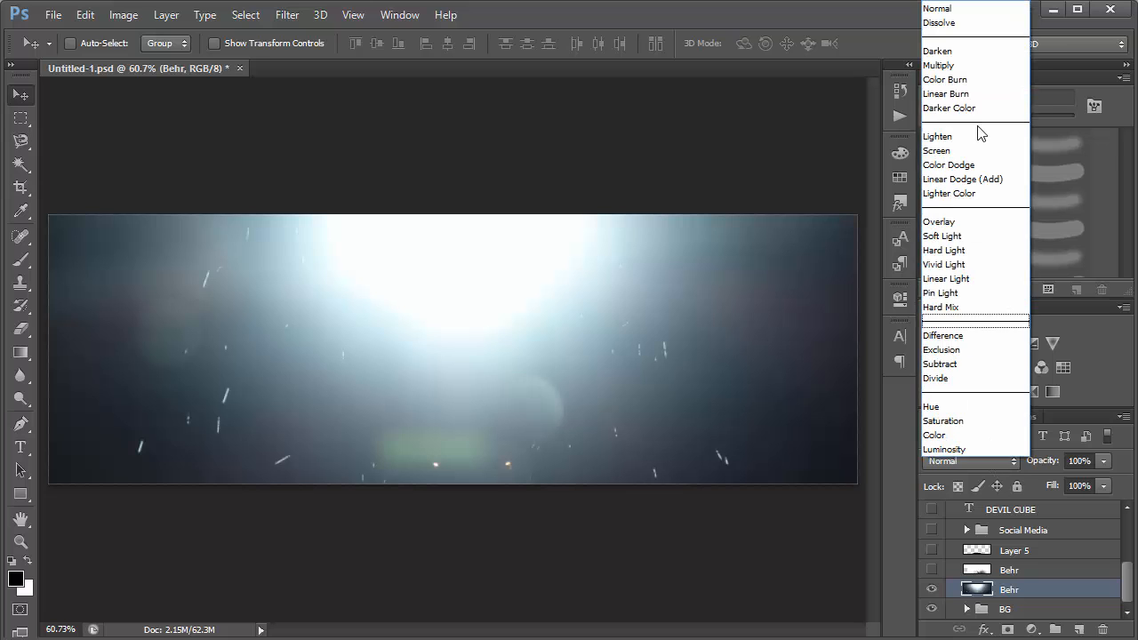
click(962, 218)
click(932, 590)
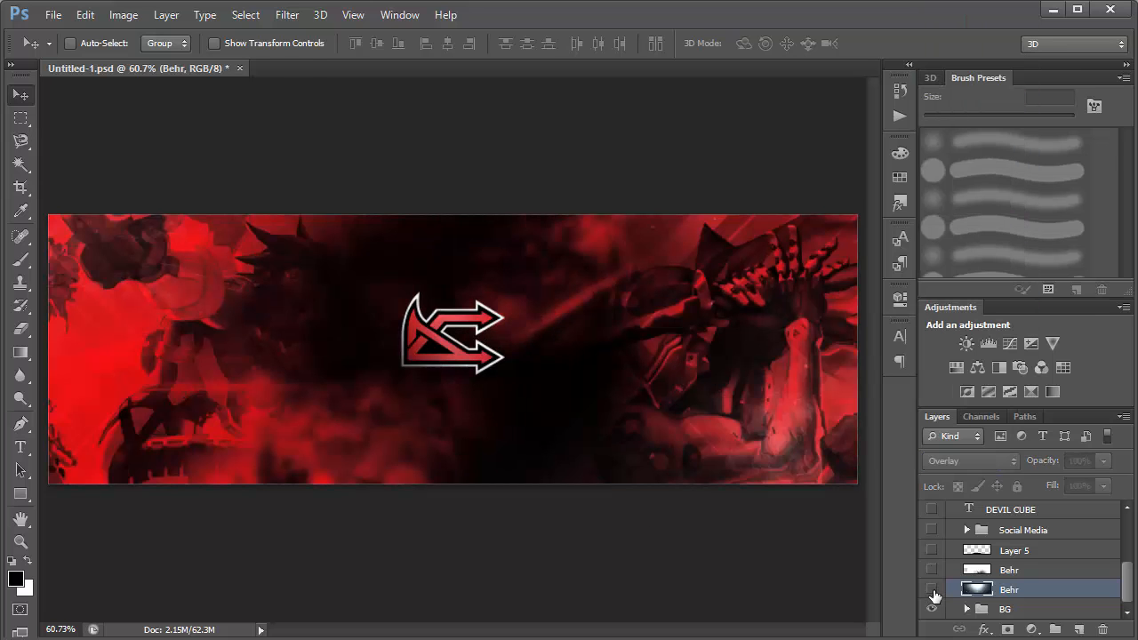
click(932, 590)
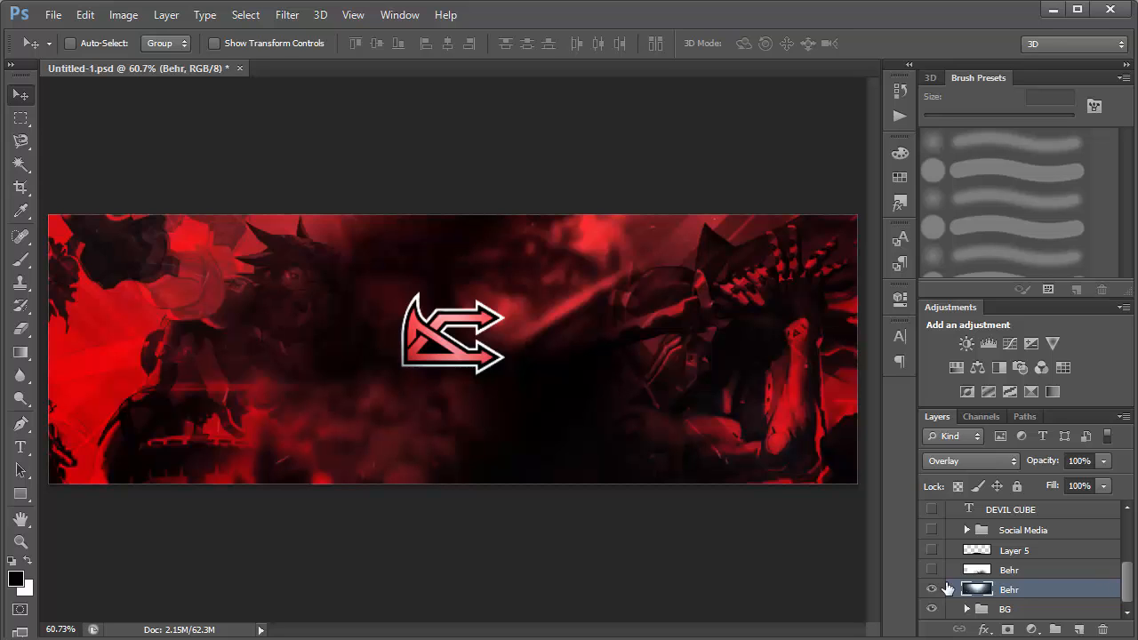
Show the upper Behr layer over the banner and select it.
click(933, 571)
click(1015, 572)
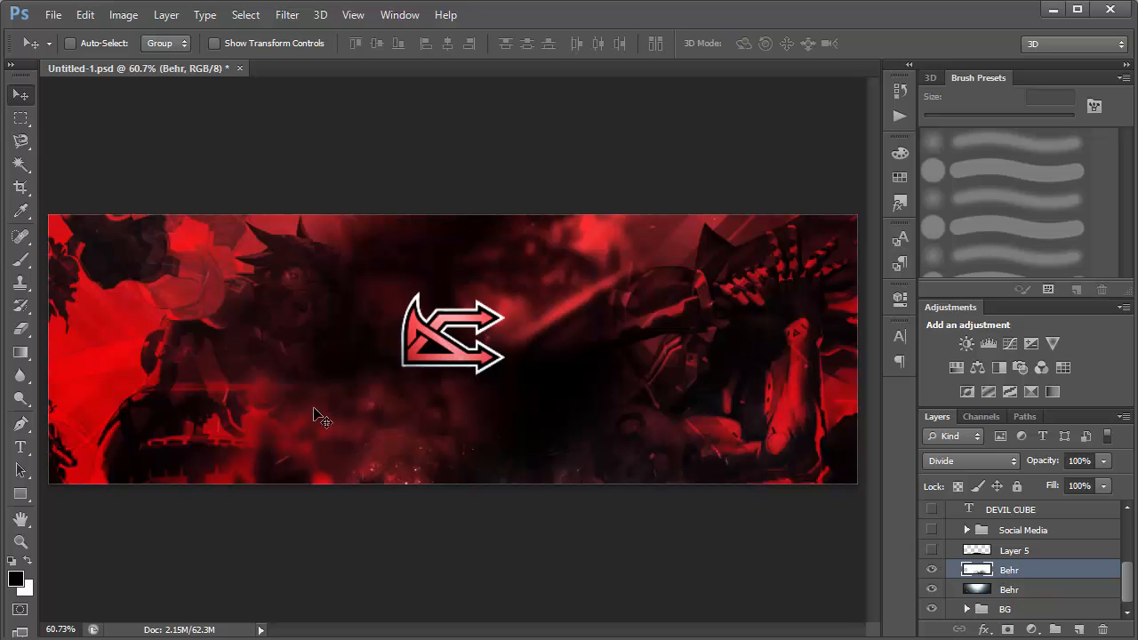
Preview the upper Behr layer in Normal blend mode and restore it to Divide.
click(971, 461)
click(944, 9)
drag(560, 379, 524, 285)
click(929, 456)
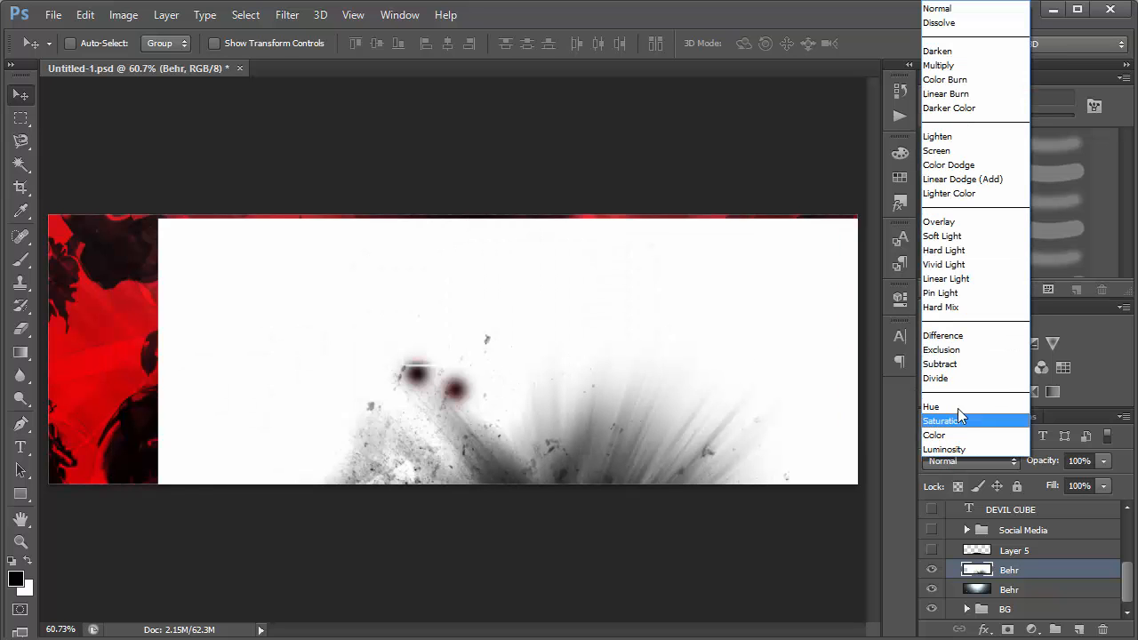
click(955, 376)
mouse_move(491, 455)
mouse_down()
mouse_move(491, 438)
mouse_move(486, 454)
mouse_up()
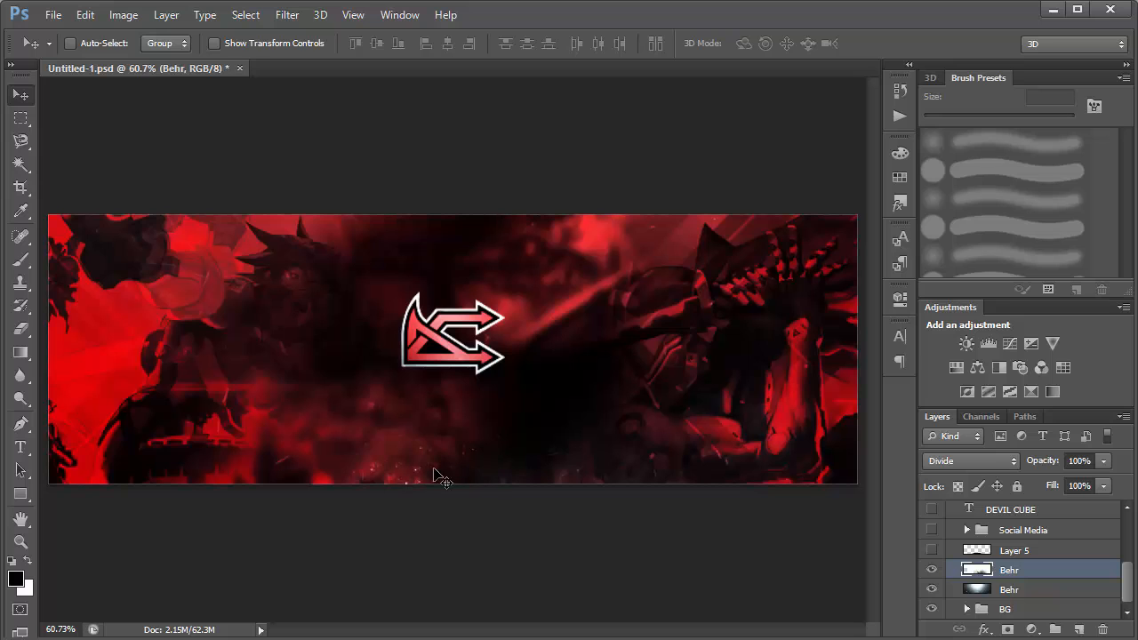
Select Layer 5, make it visible, and view the banner at 100% zoom.
click(994, 550)
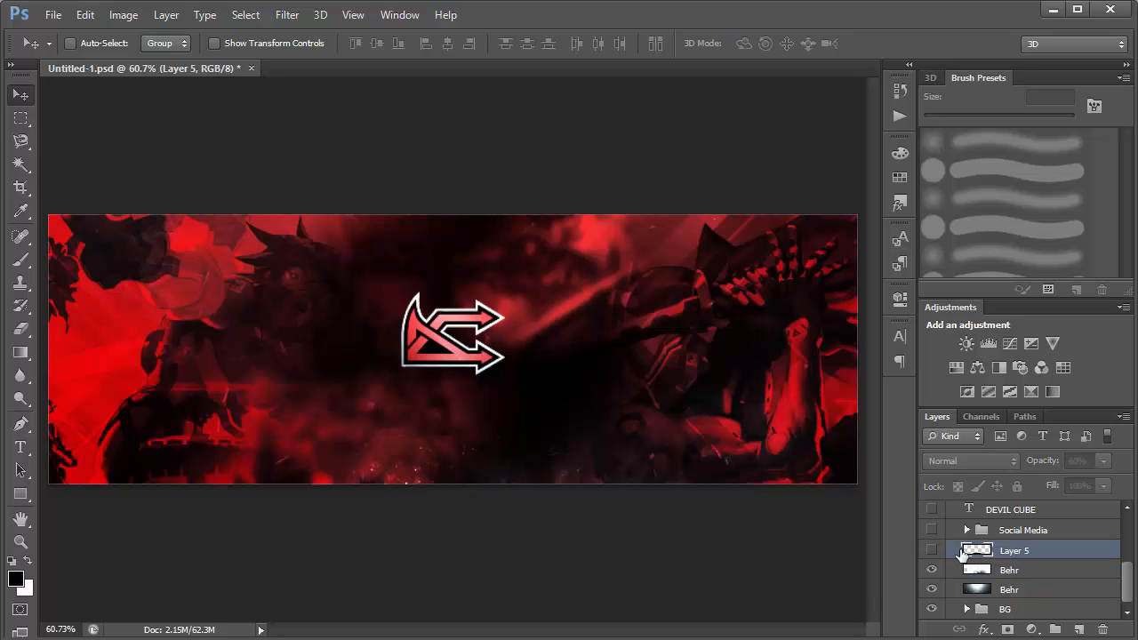
click(931, 550)
key(ctrl+1)
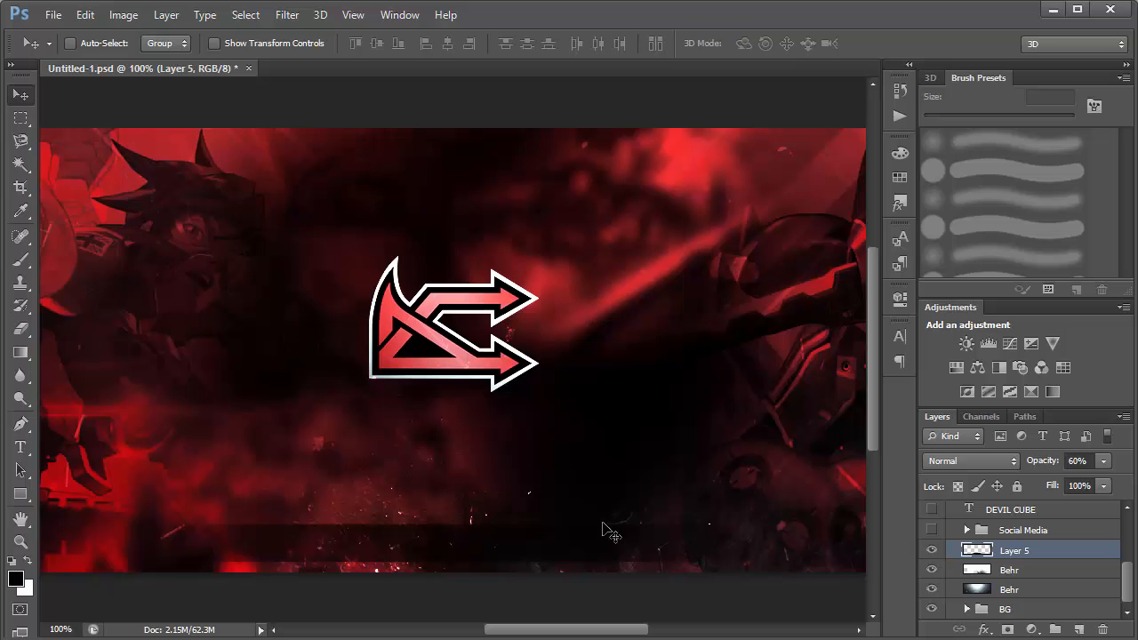
Add a new layer above Layer 5 and fill a wide rectangular selection below the logo with black, clearing the selection.
click(1078, 630)
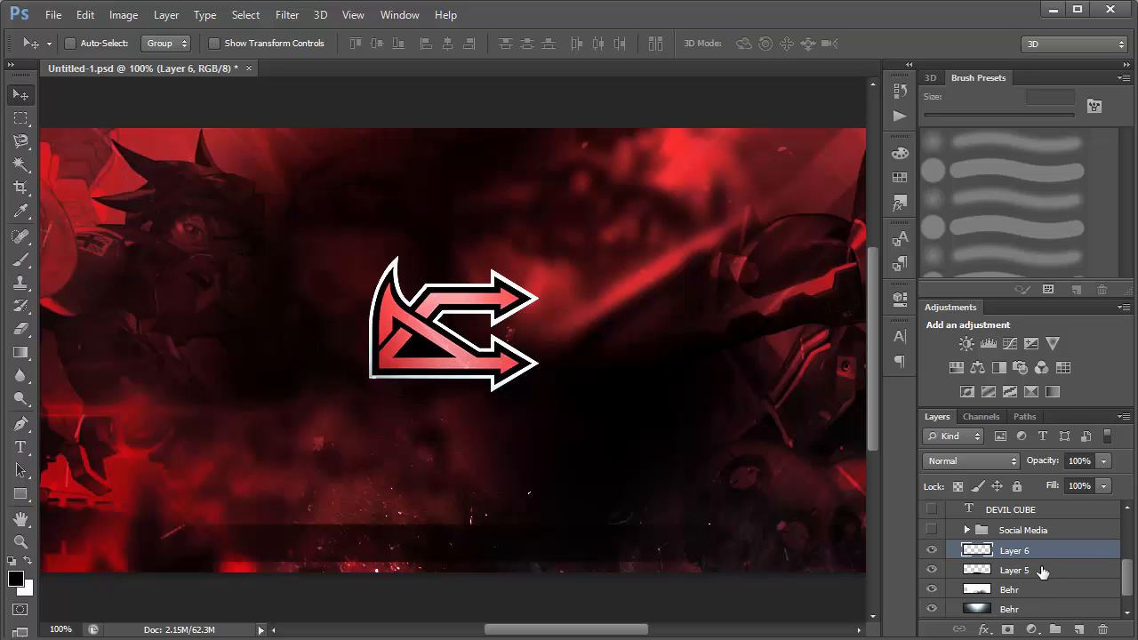
click(21, 118)
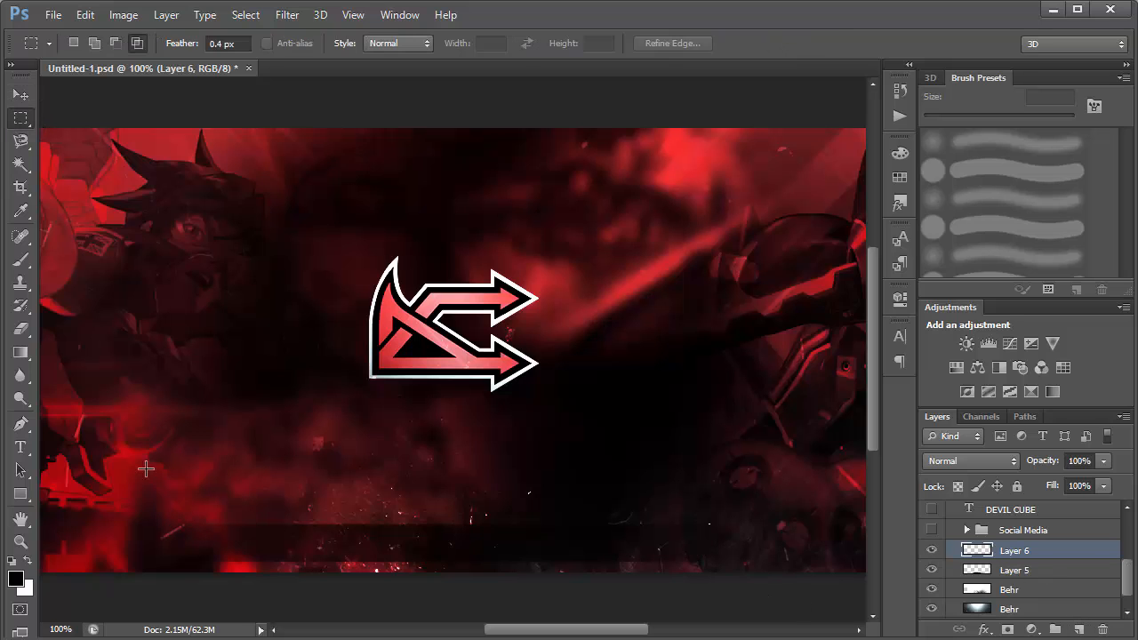
drag(169, 436, 709, 479)
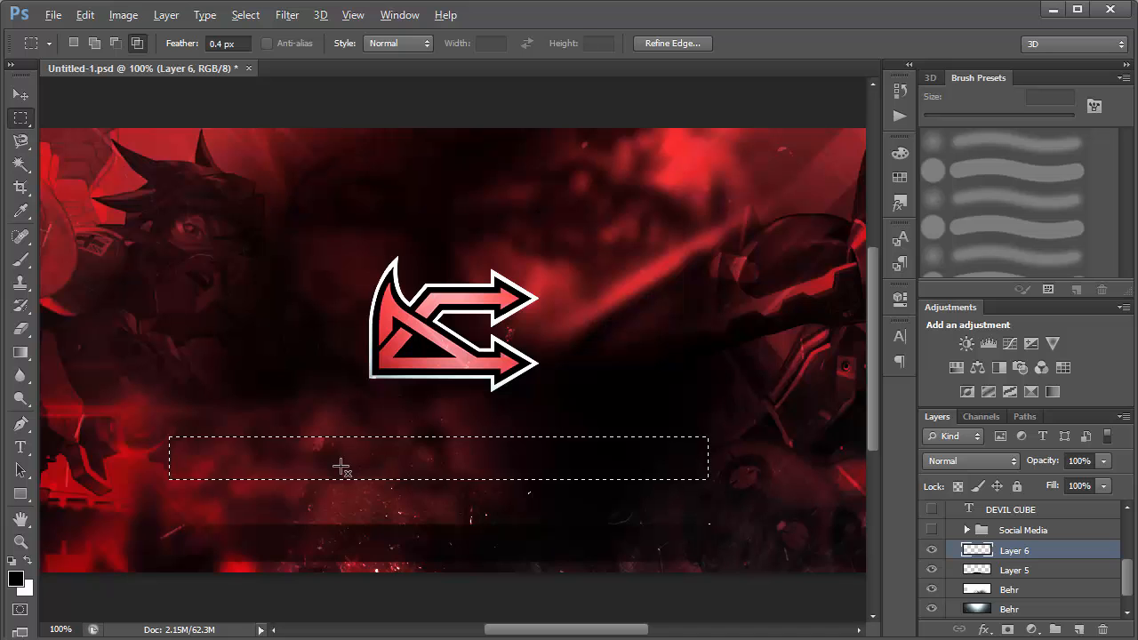
key(alt+BackSpace)
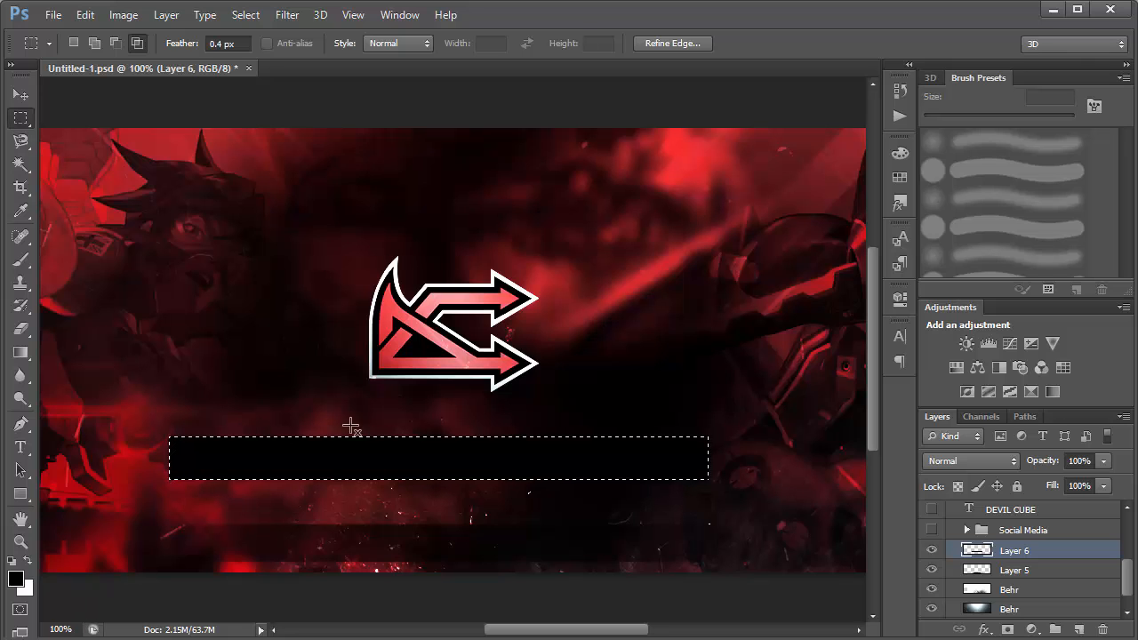
key(ctrl+d)
key(v)
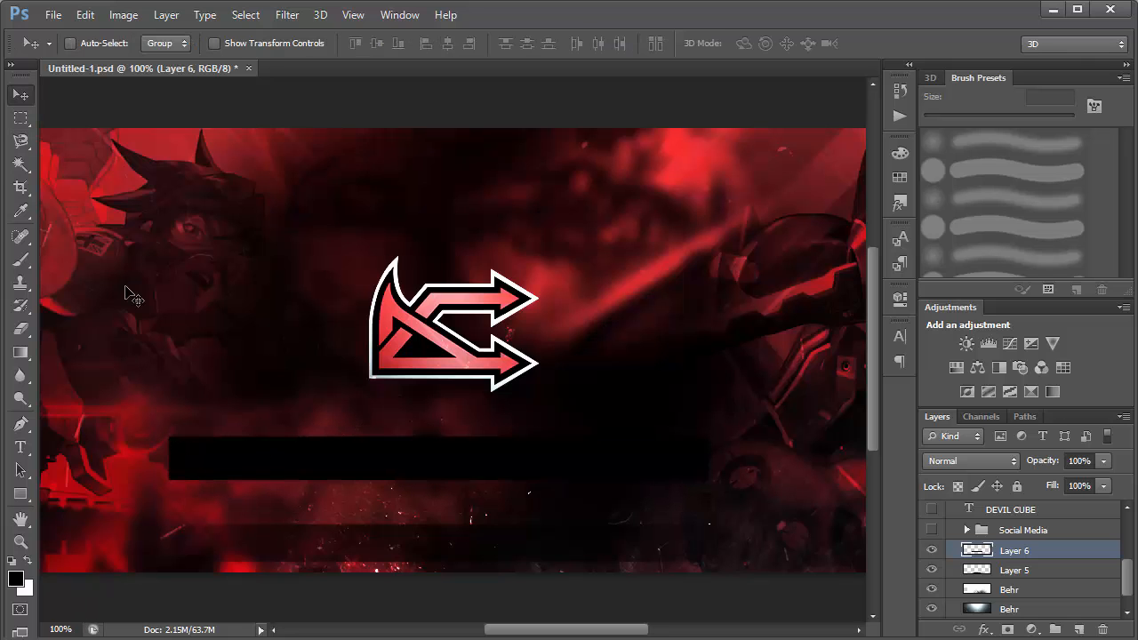
Try a Motion Blur at angle 0 and distance 276 pixels on the black bar, cancel it, and delete the bar's layer.
click(287, 15)
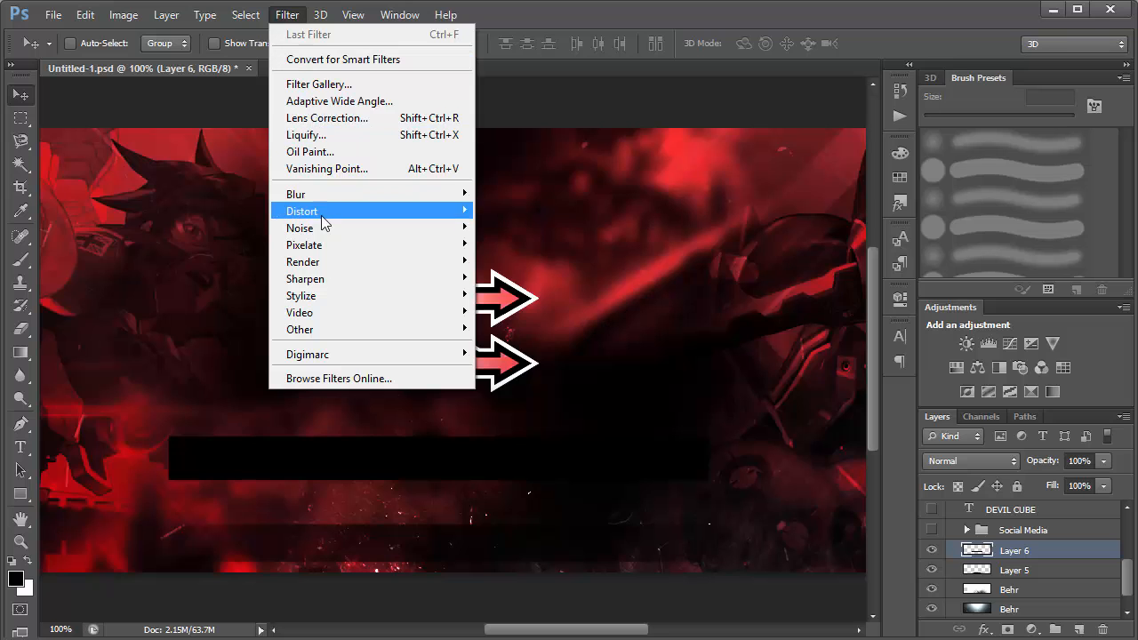
mouse_move(369, 196)
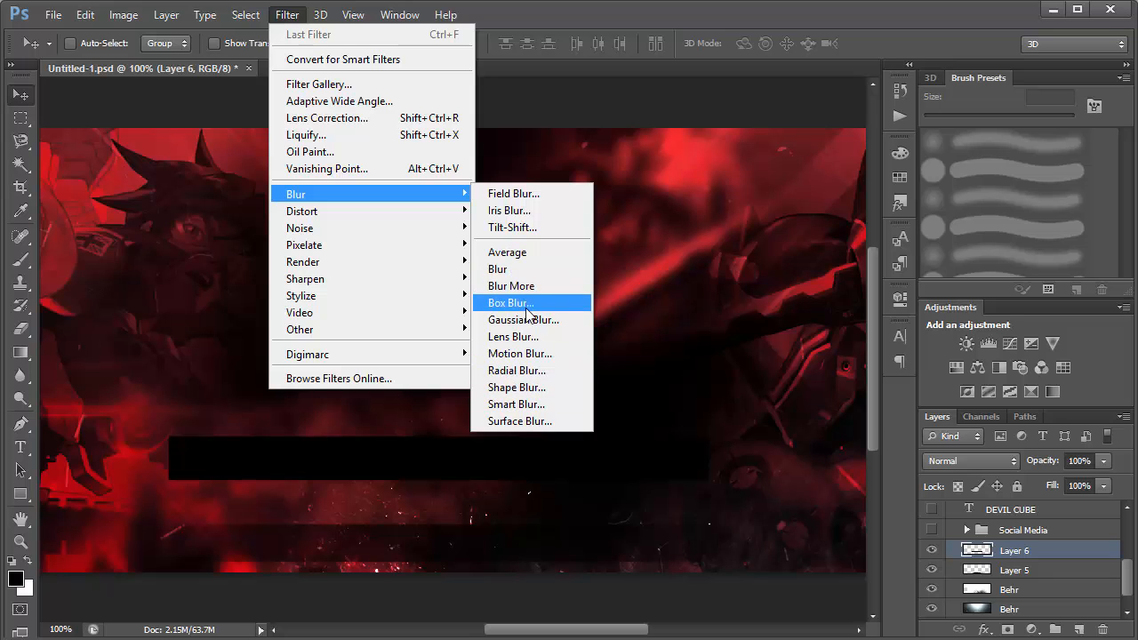
click(528, 354)
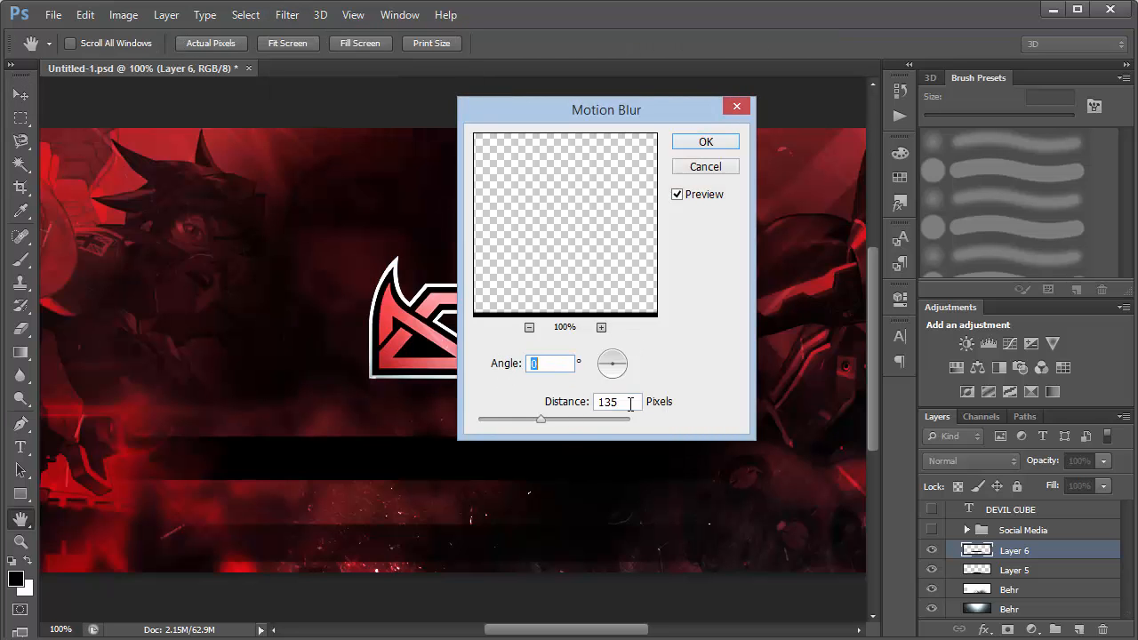
drag(561, 419, 575, 419)
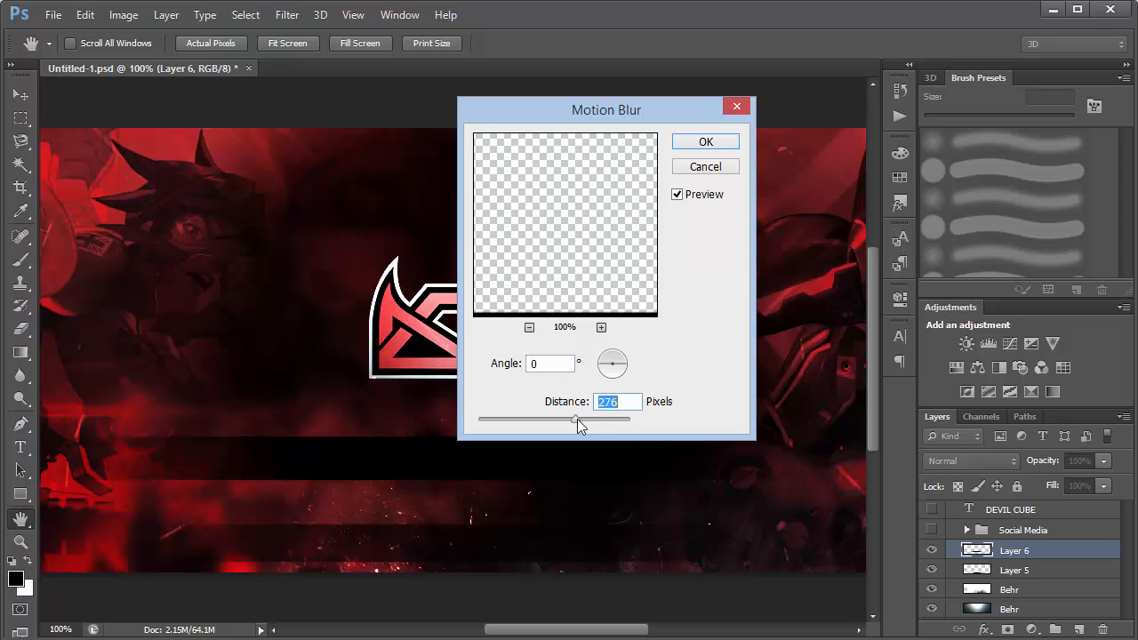
click(722, 169)
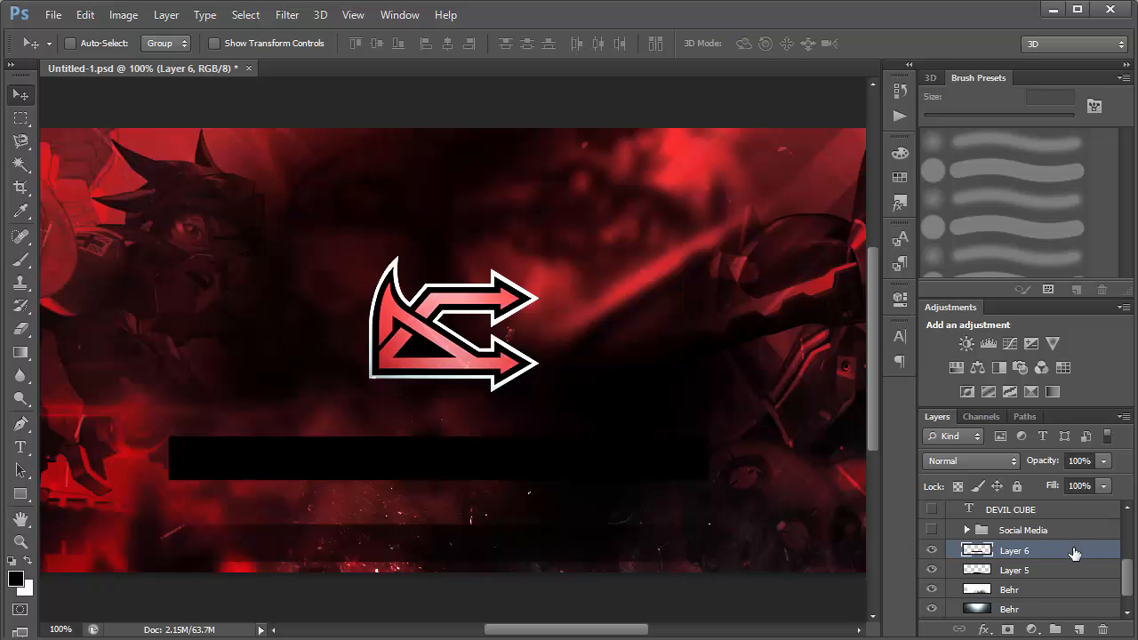
key(Delete)
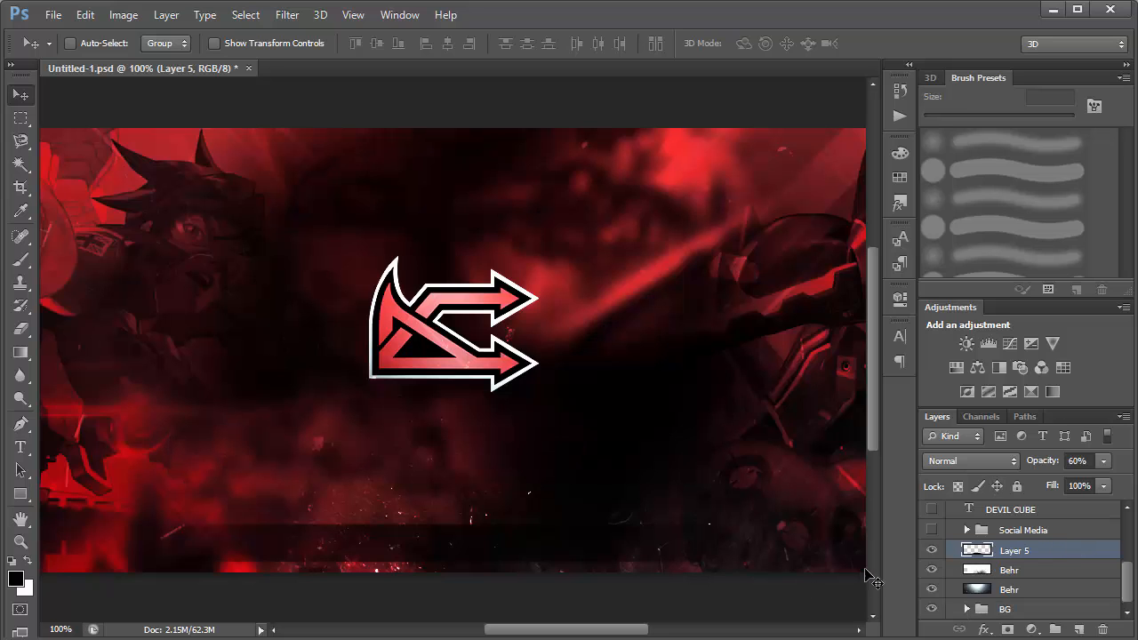
Preview Layer 5 at 100% opacity and set its opacity to 70%.
drag(582, 569, 560, 524)
key(ctrl+z)
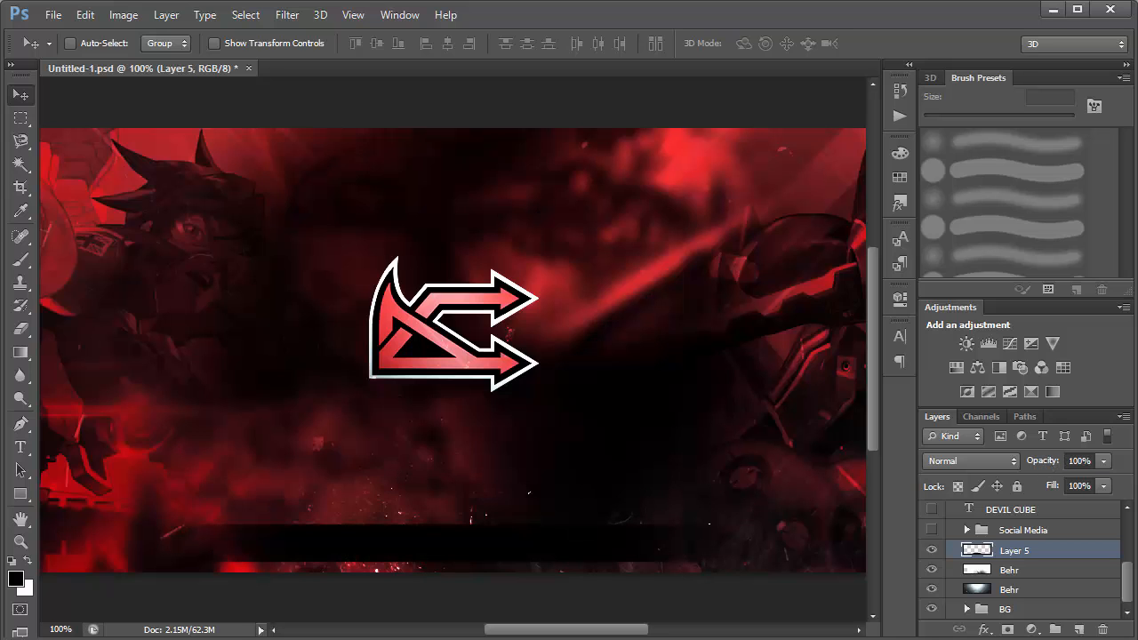
click(1046, 467)
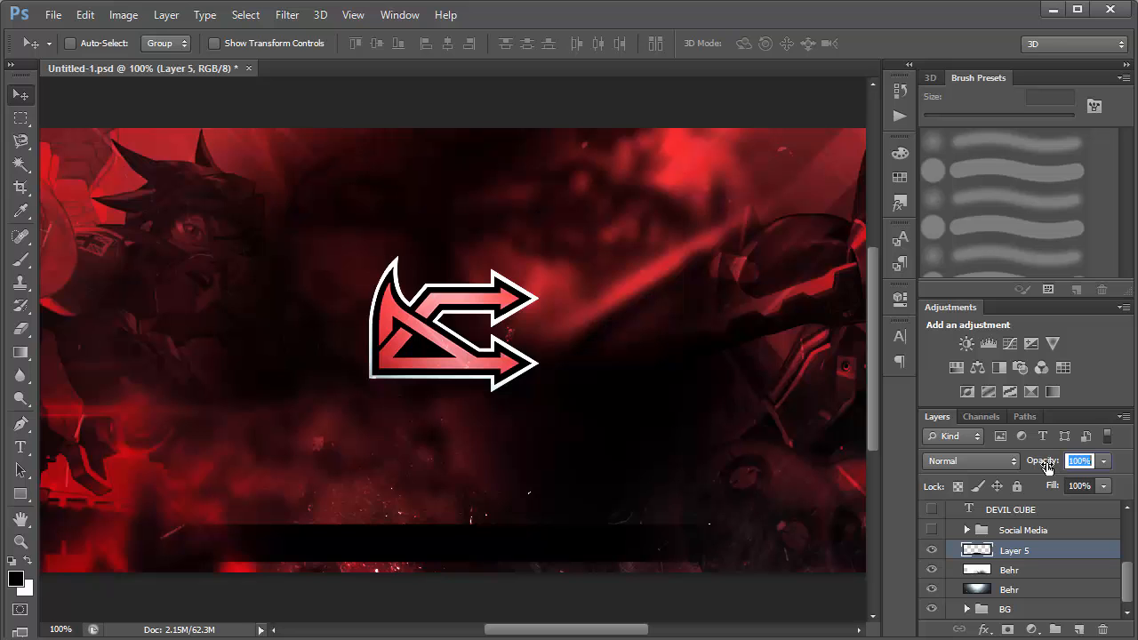
text(70)
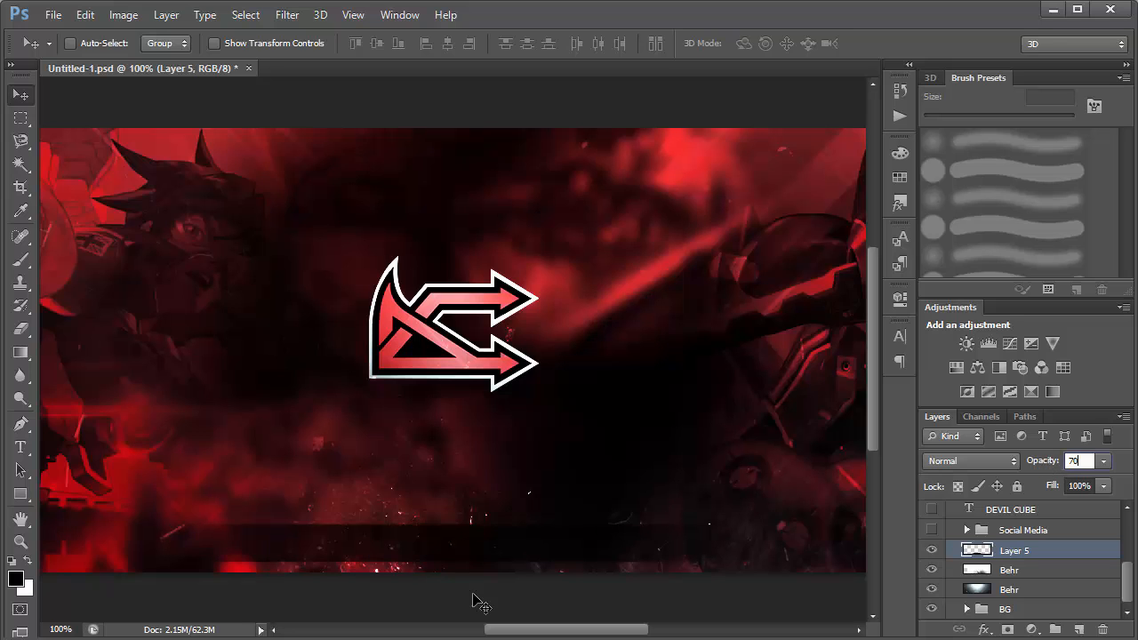
Make the Social Media group visible and expand it to reveal its layers.
click(932, 531)
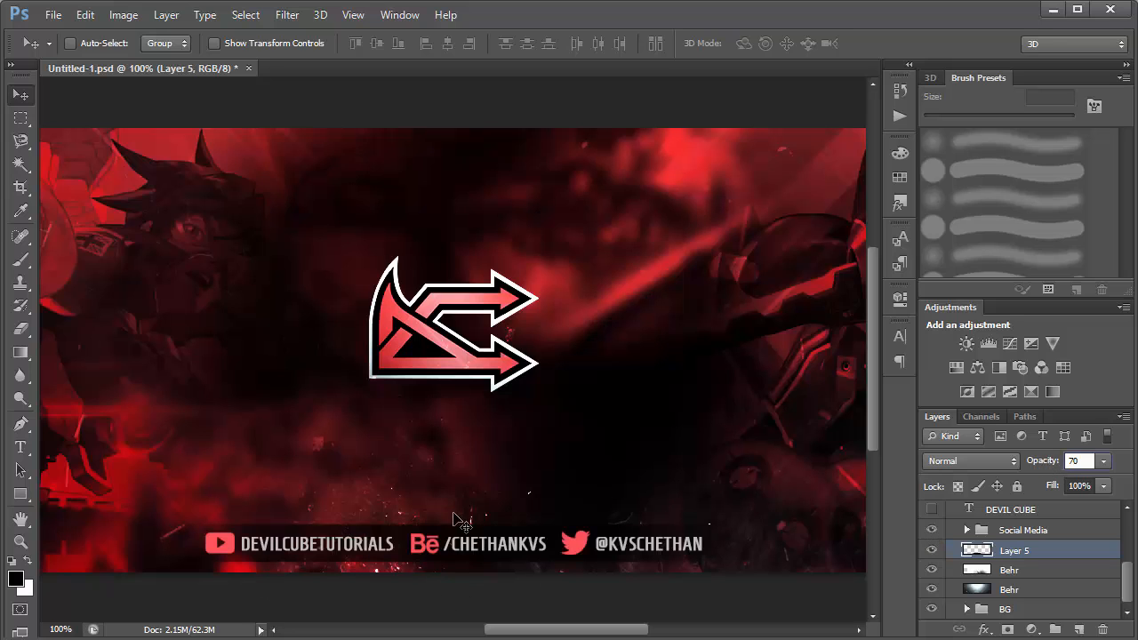
click(965, 531)
mouse_move(1121, 557)
mouse_down()
mouse_move(1125, 576)
mouse_move(1110, 564)
mouse_up()
Examine the Color Overlay settings and overlay colour of the Behance icon layer.
double_click(1068, 574)
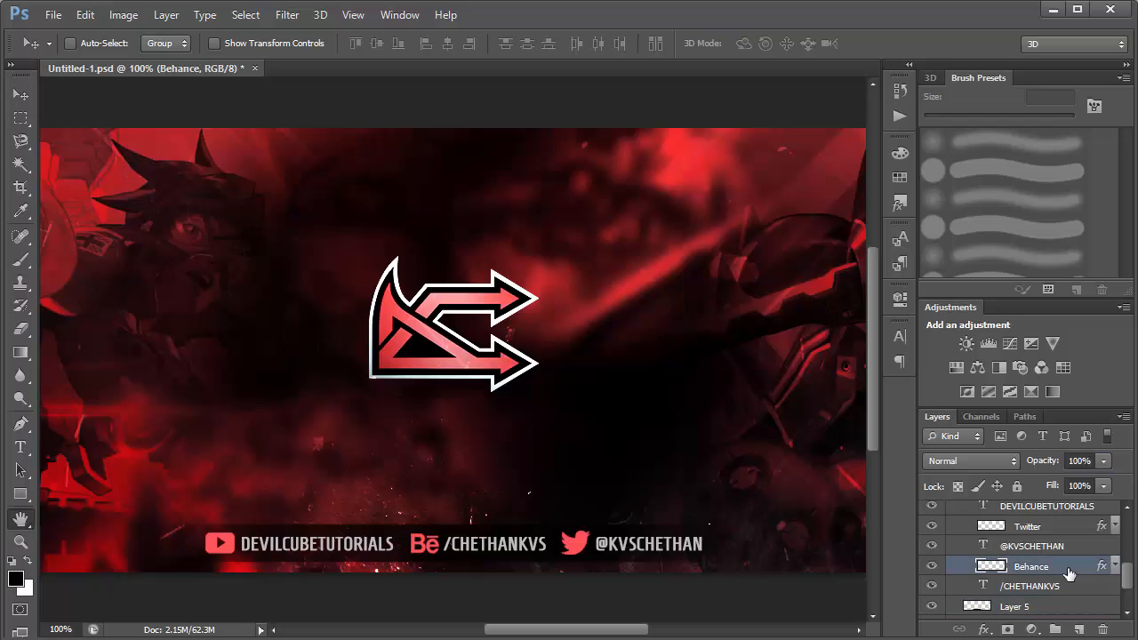
click(671, 315)
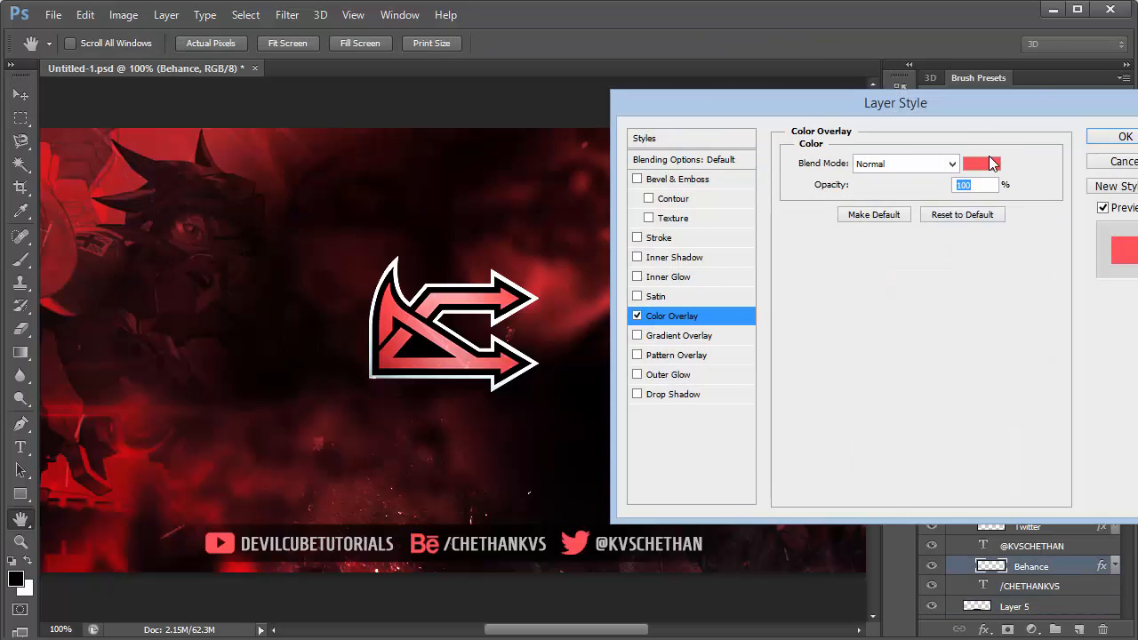
click(982, 164)
drag(996, 191, 726, 178)
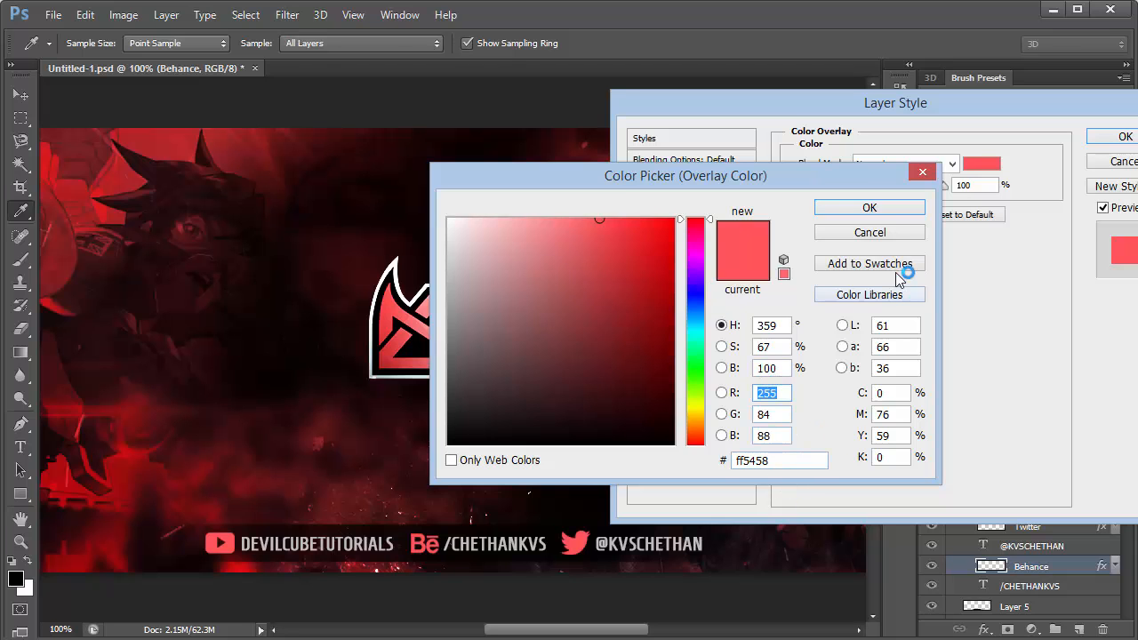
click(885, 207)
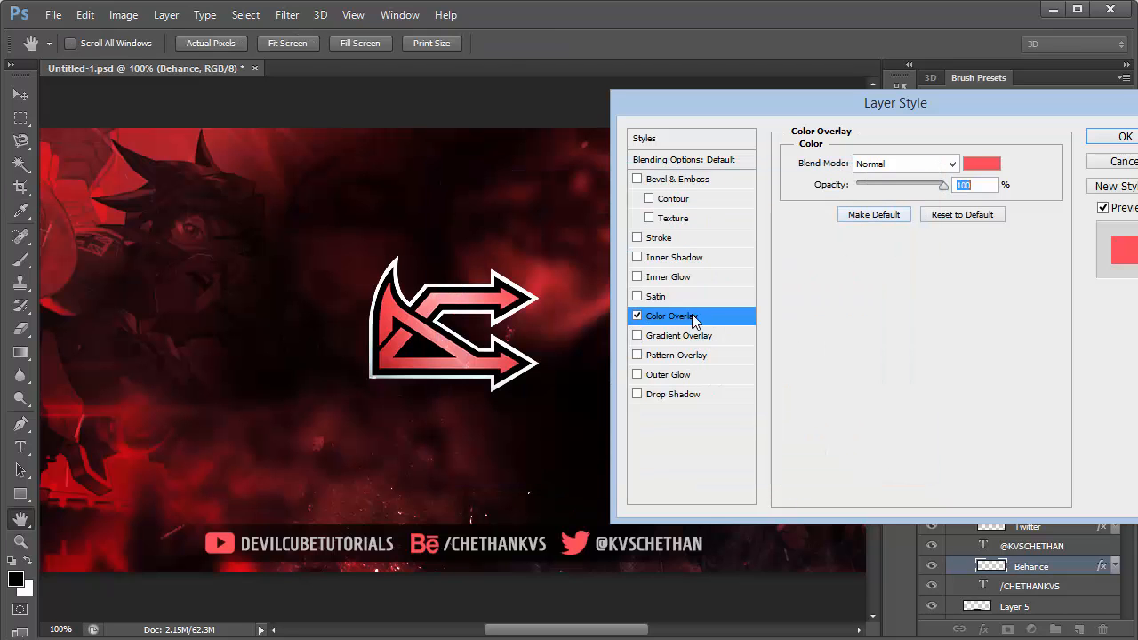
click(1116, 140)
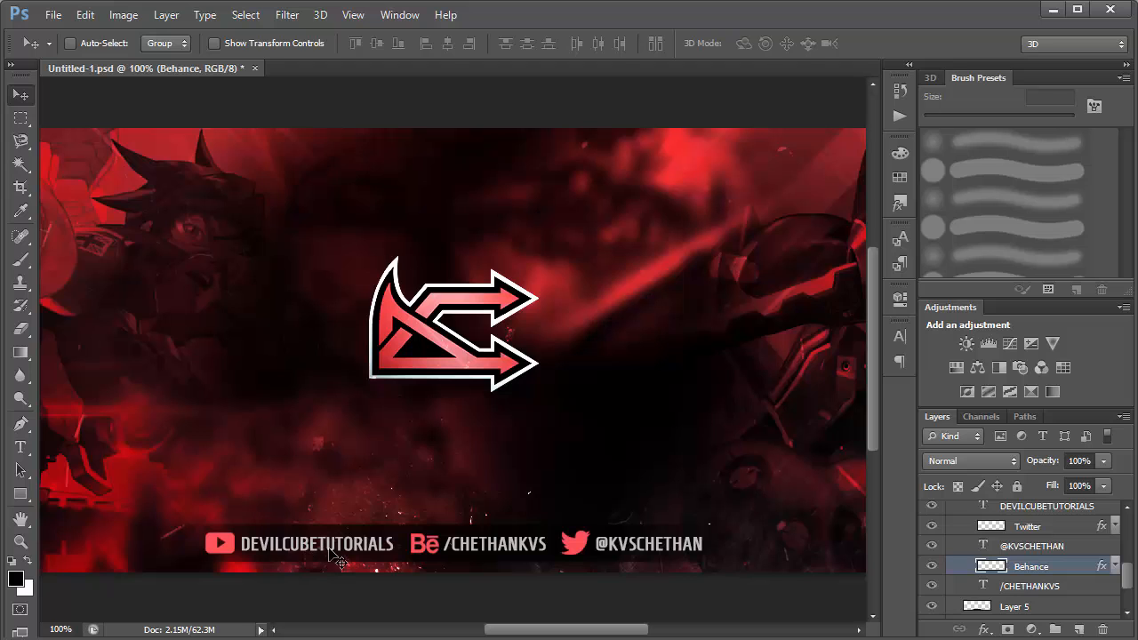
Add the sample text "sdjlasjdlas" on the banner below and beside the logo, and select all of it.
key(t)
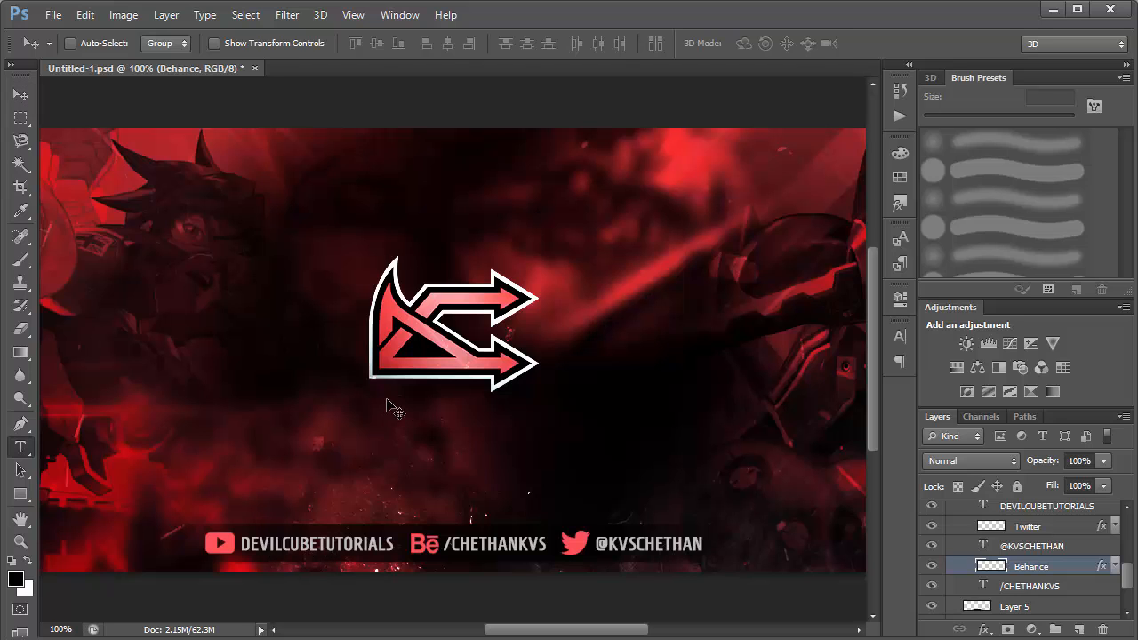
click(169, 447)
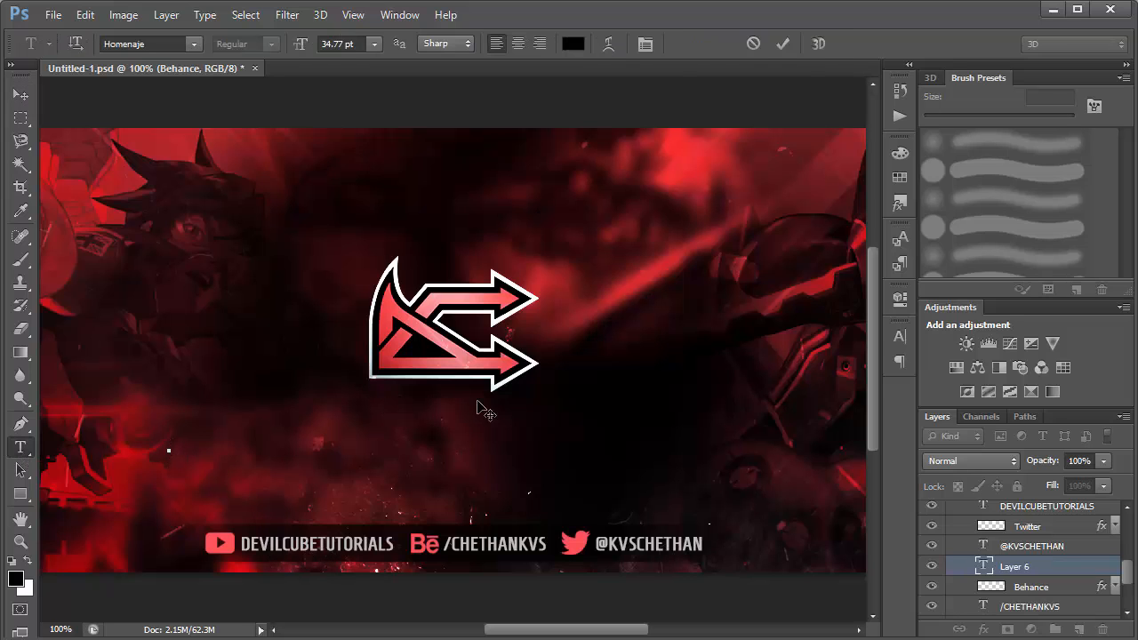
text(sdjlasjdlas)
key(ctrl+a)
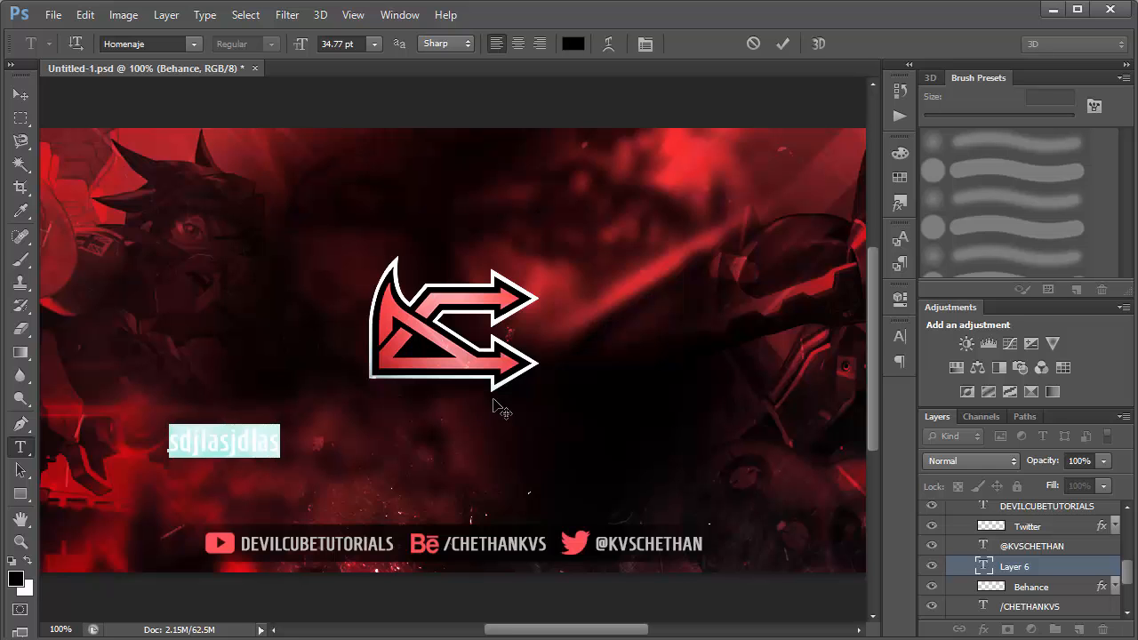
Look over the sample text's character settings and the list of available panels, and delete the text layer.
click(899, 336)
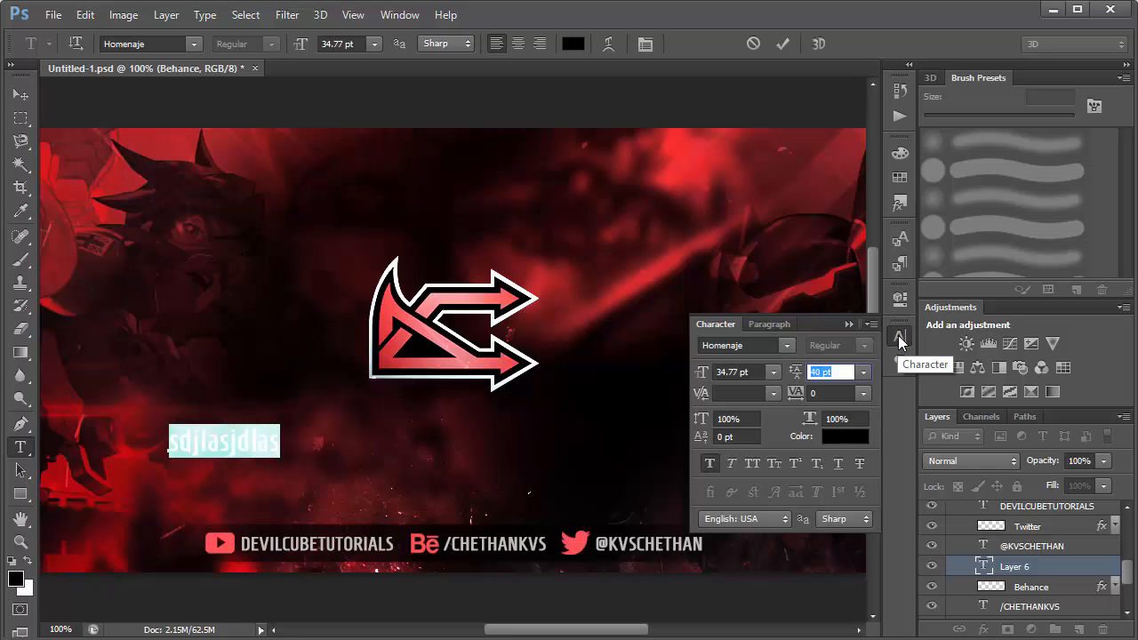
click(395, 14)
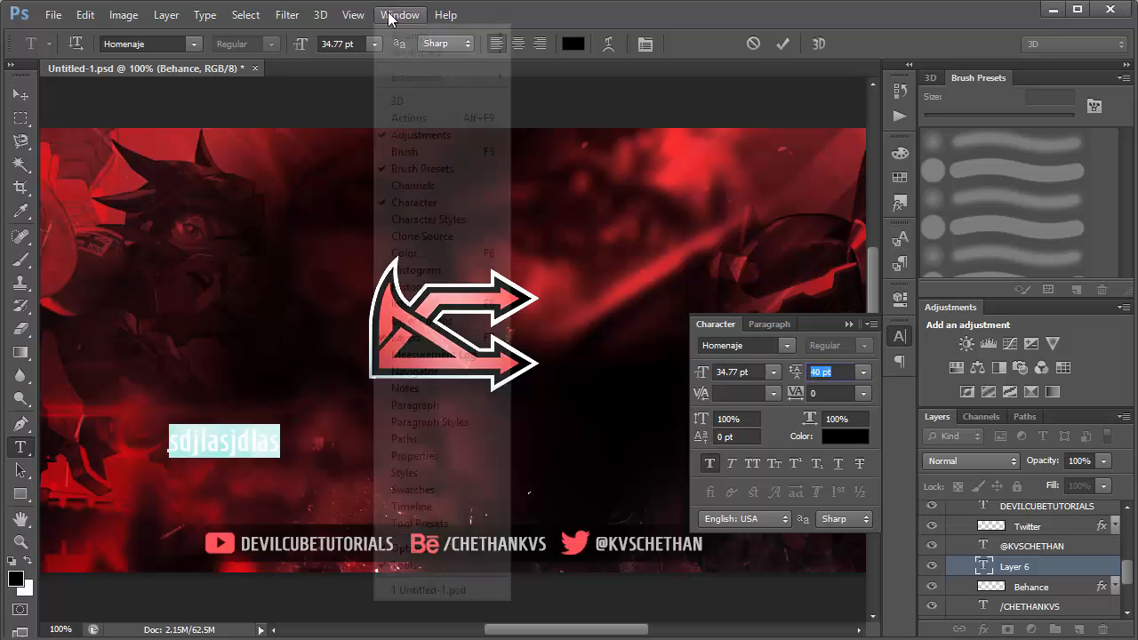
click(878, 4)
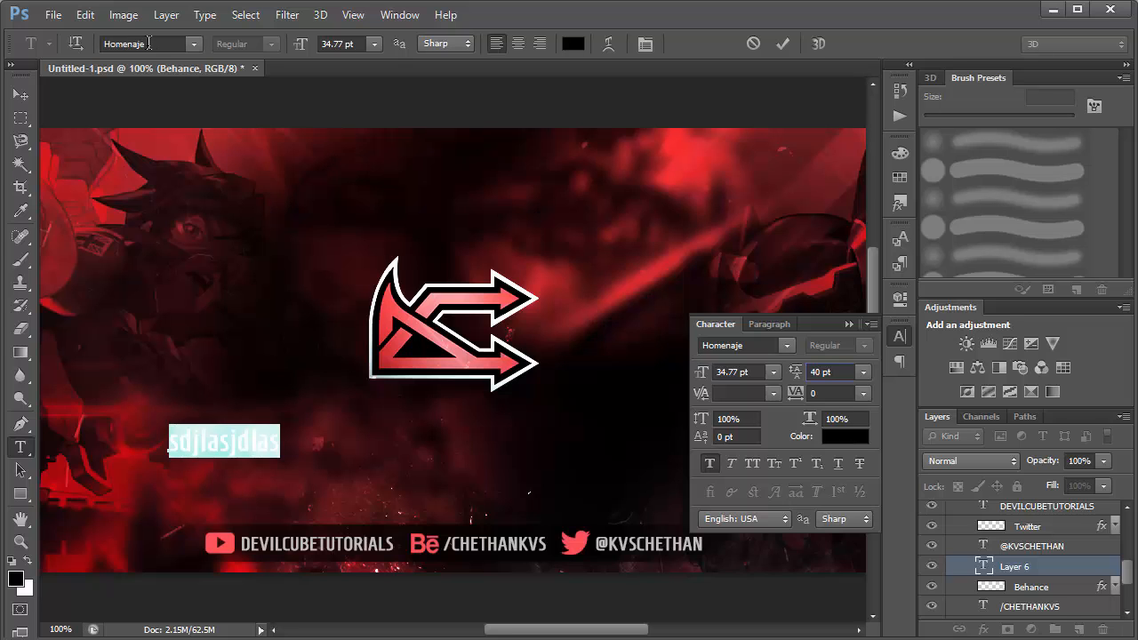
click(20, 94)
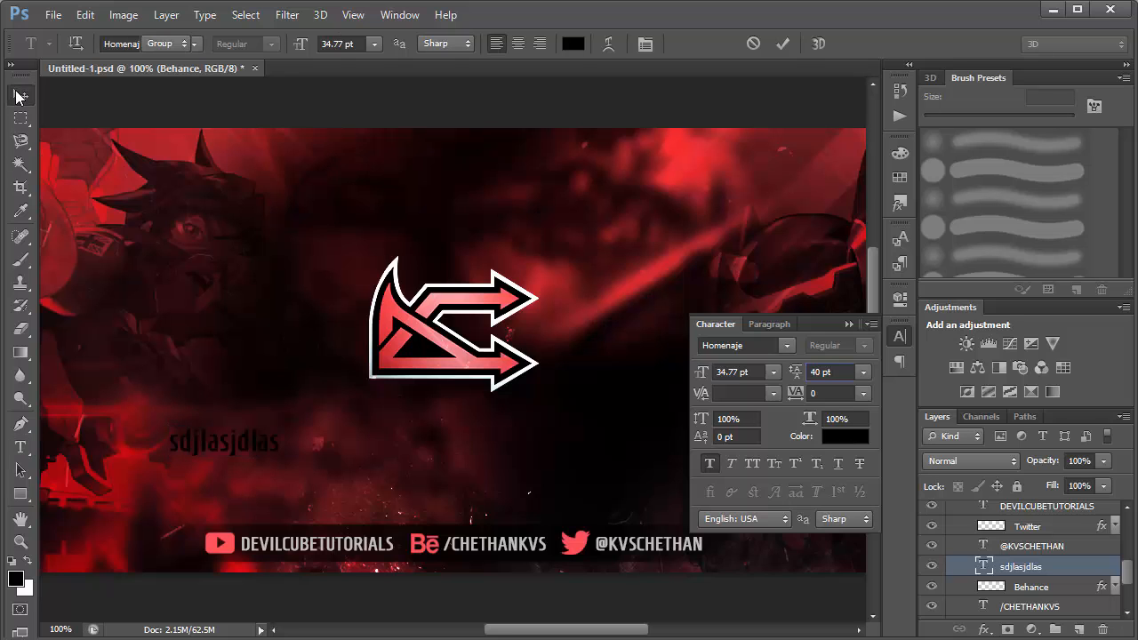
click(849, 324)
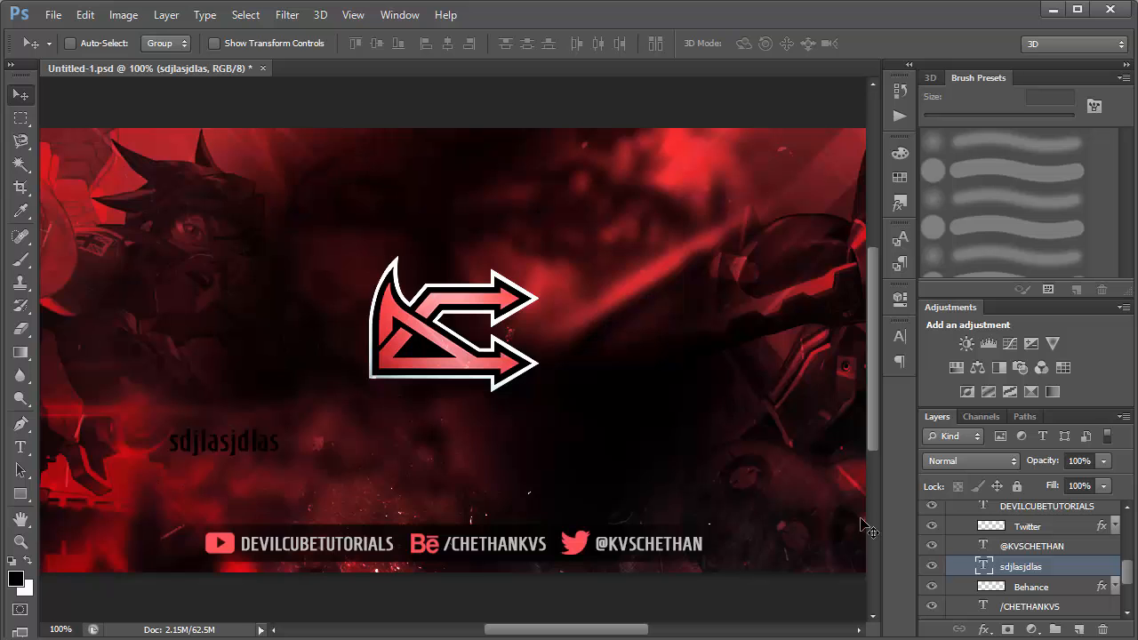
key(Delete)
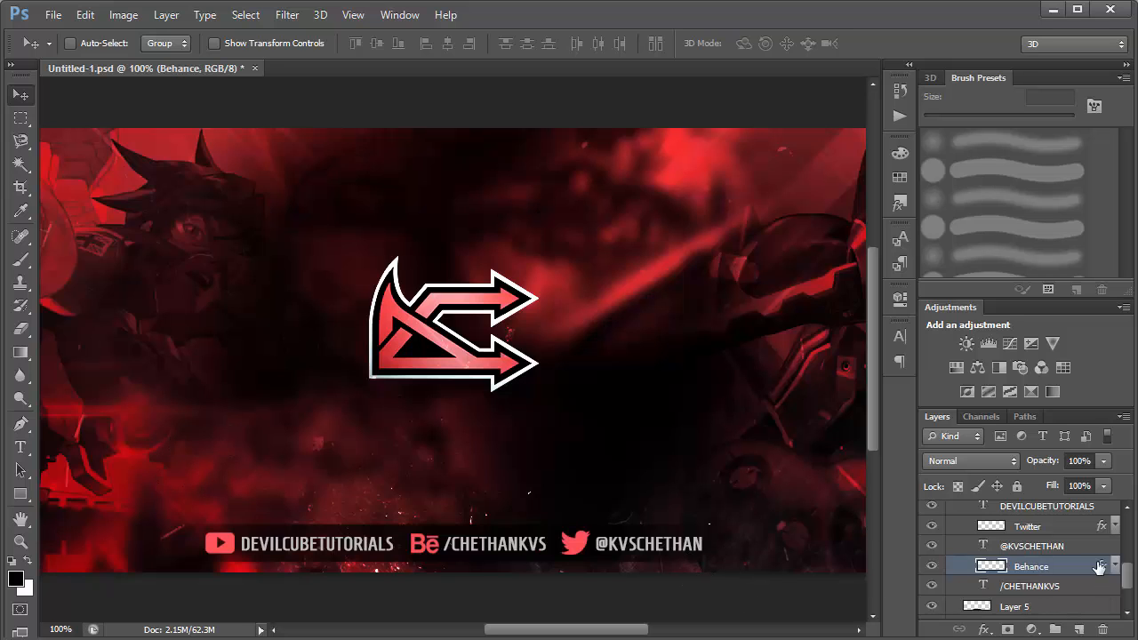
Collapse the Social Media group and make the DEVIL CUBE text layer visible.
drag(1125, 580, 1124, 567)
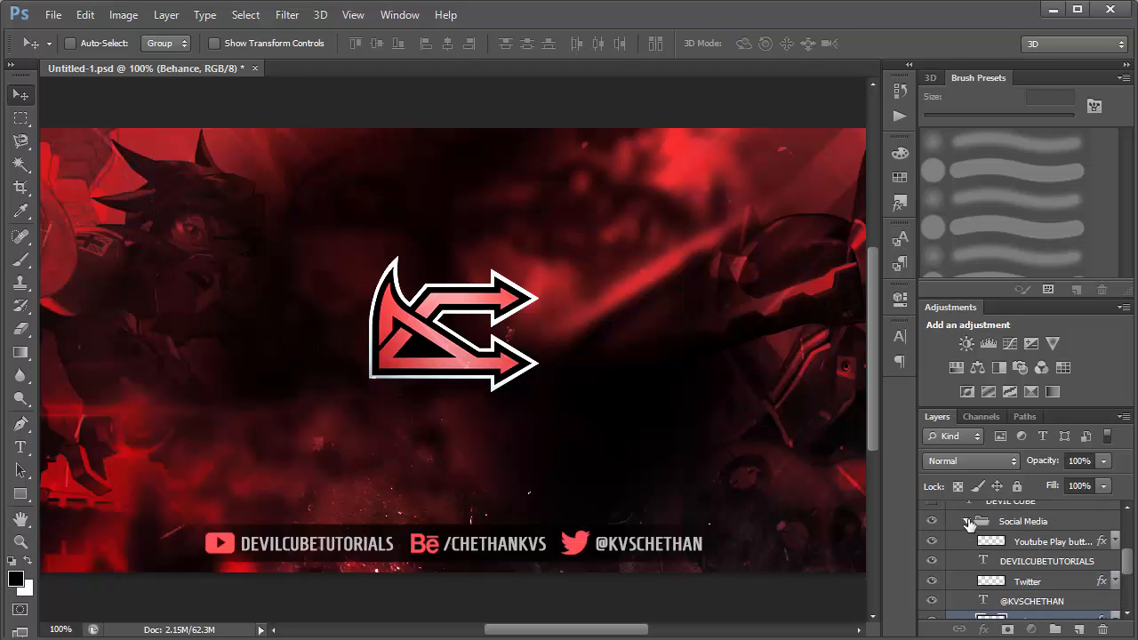
click(966, 522)
click(932, 509)
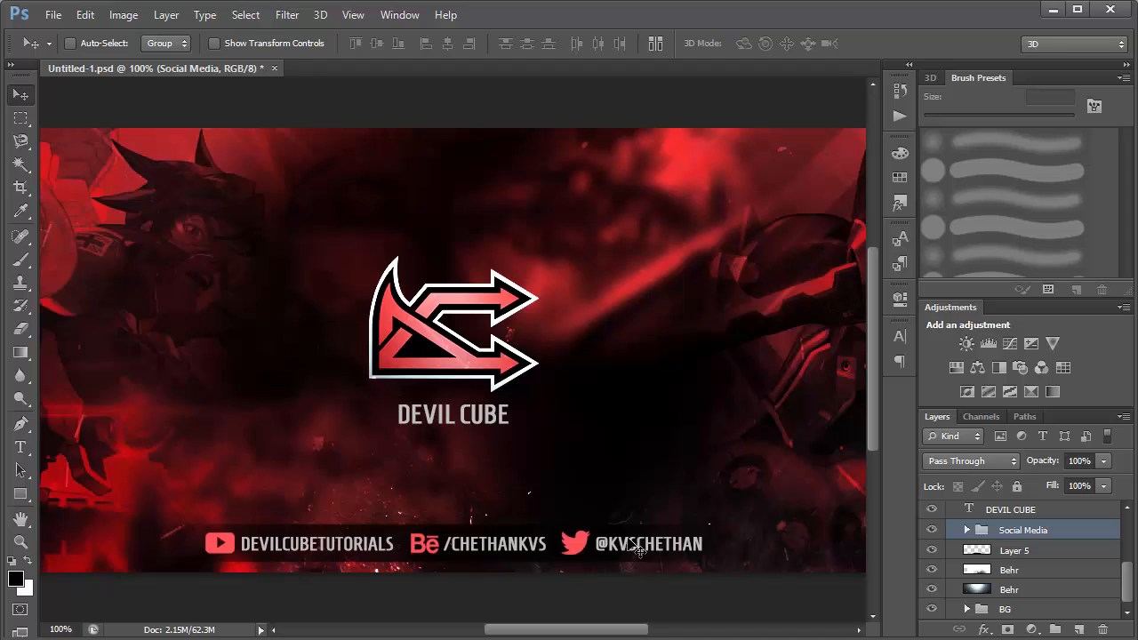
Look over the layer commands available for the Social Media group and the DEVIL CUBE text layer.
right_click(1066, 529)
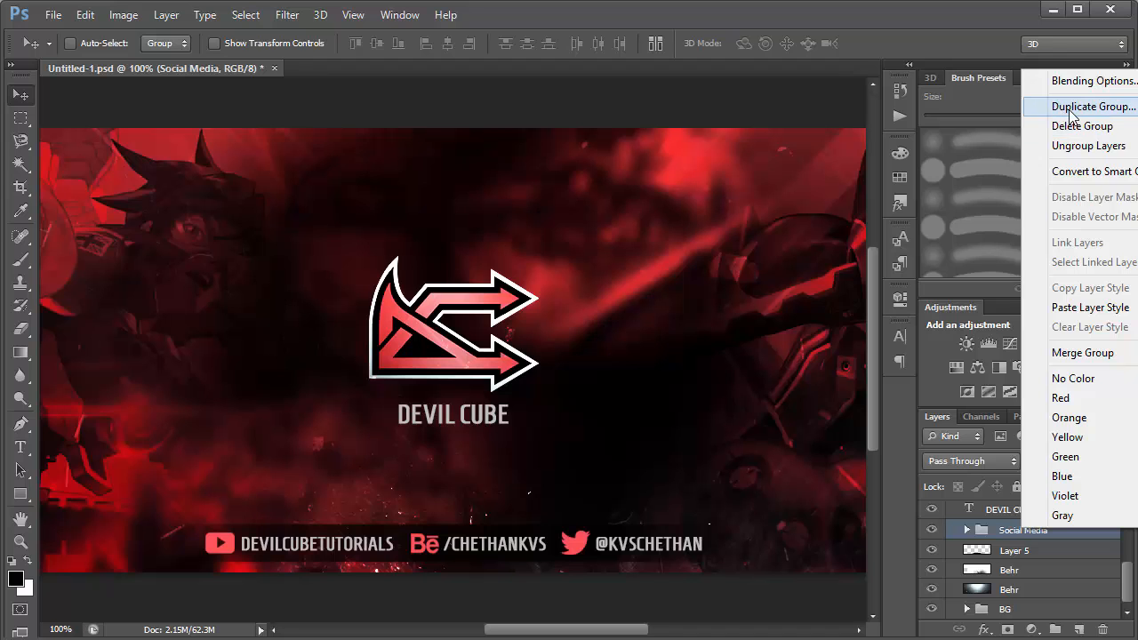
click(987, 539)
click(978, 514)
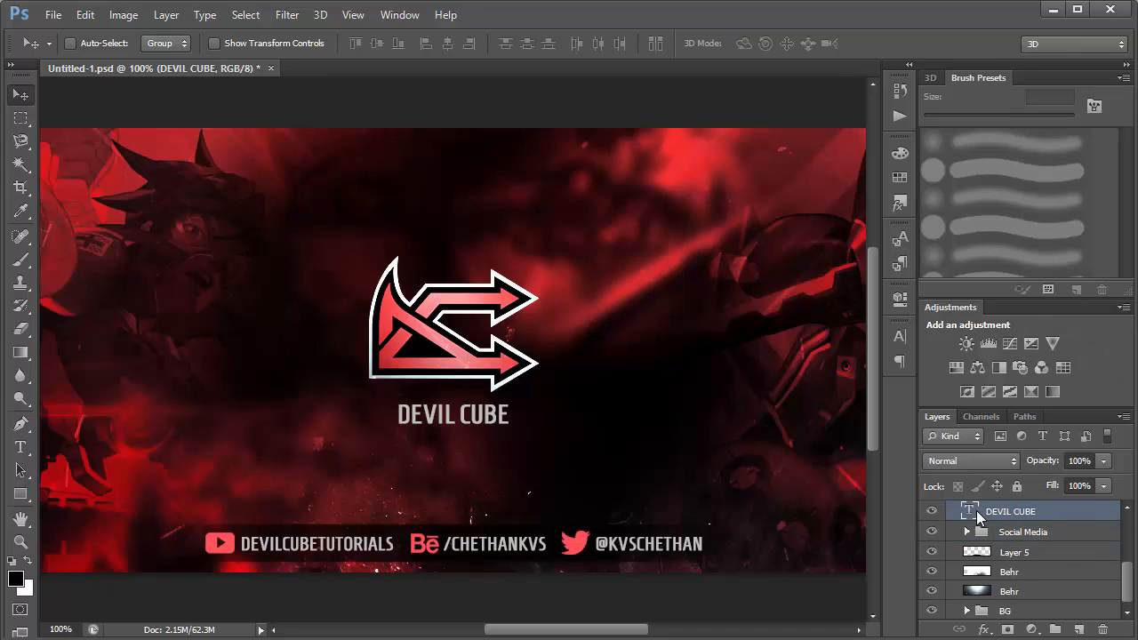
right_click(977, 510)
click(1003, 532)
right_click(1003, 516)
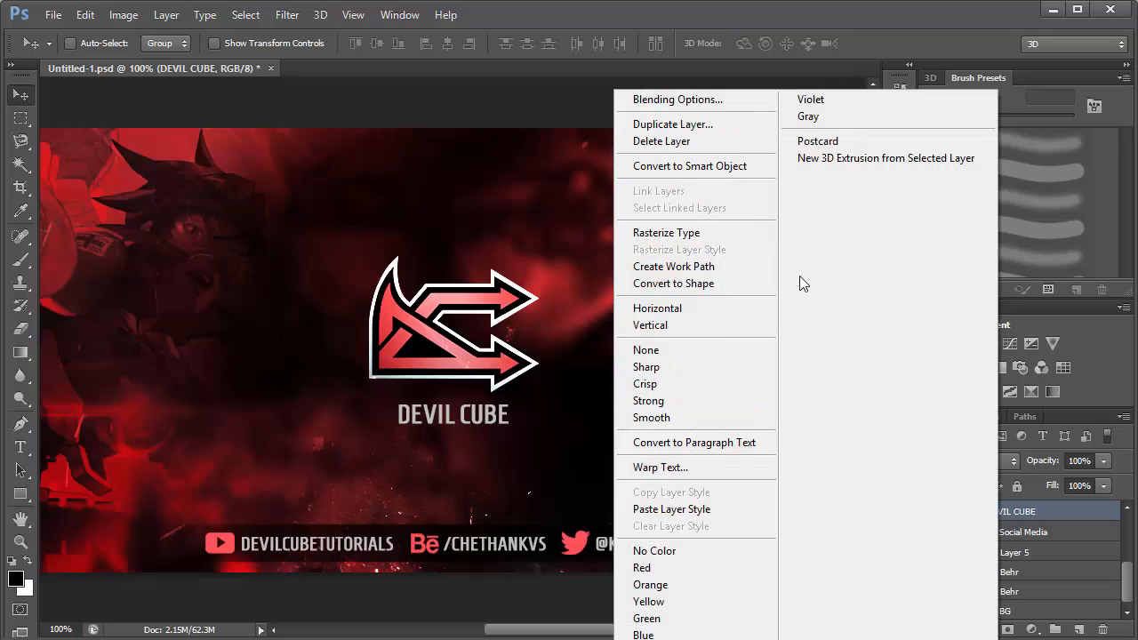
click(1064, 550)
Make the 2D GRAPHIC & MOTION GRAPHICS DESIGNER text layer and the Layer 4 glow visible, and select Layer 4.
drag(1126, 584, 1129, 558)
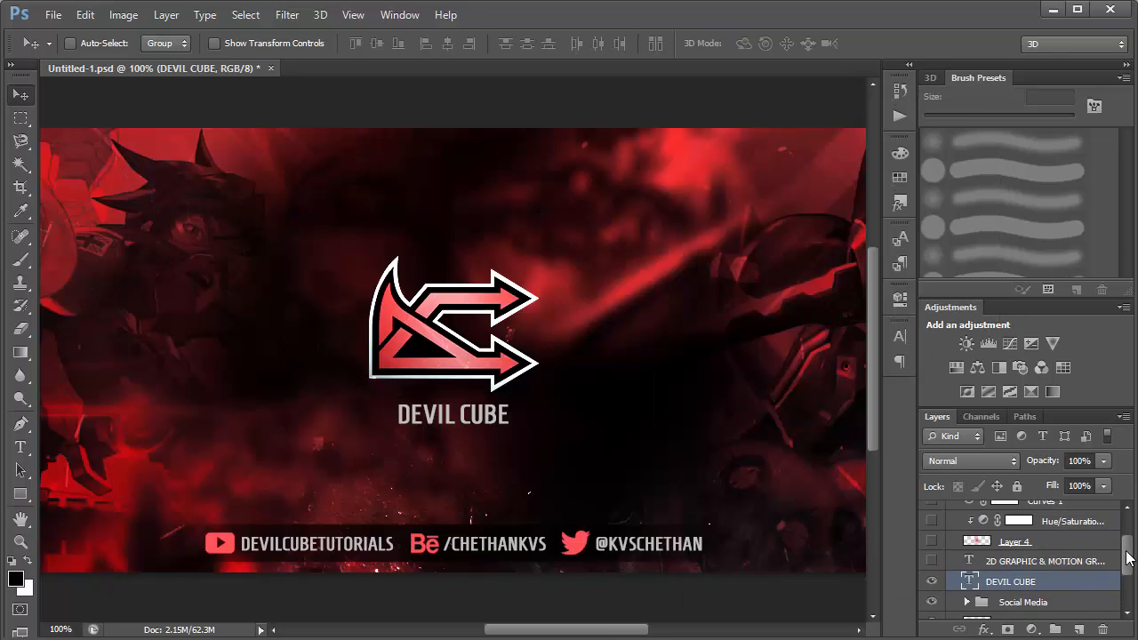
click(931, 562)
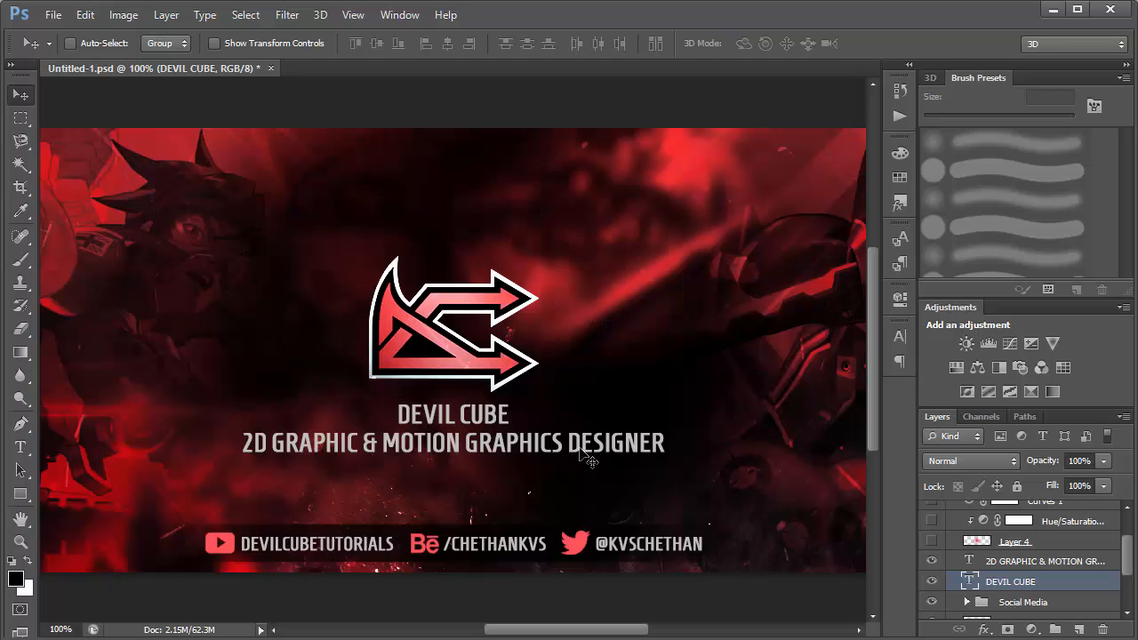
click(933, 542)
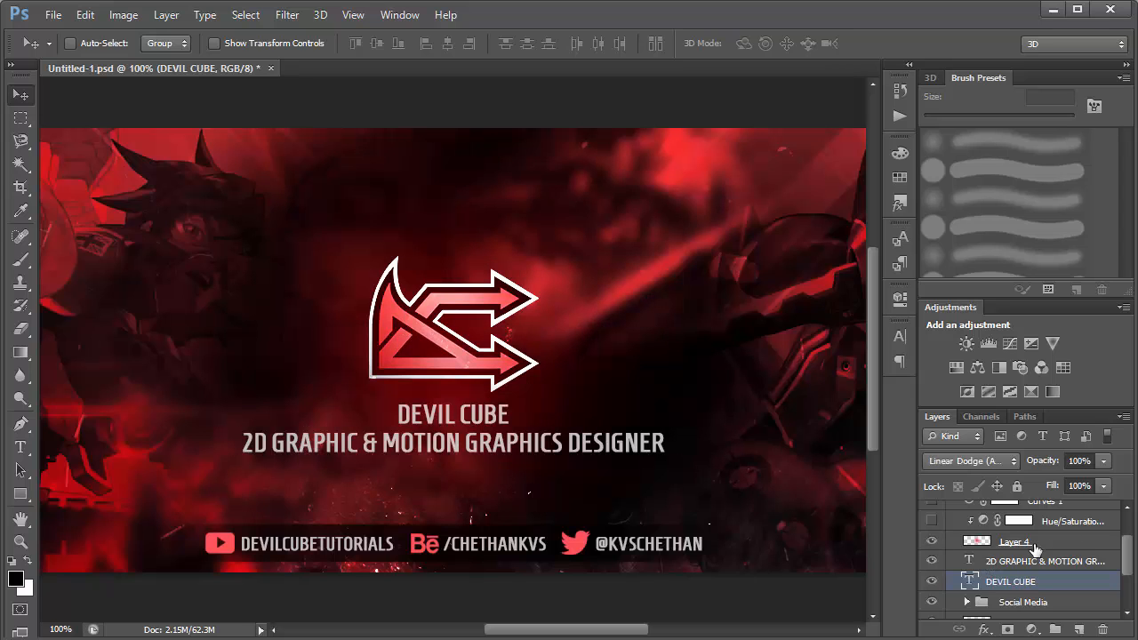
click(973, 541)
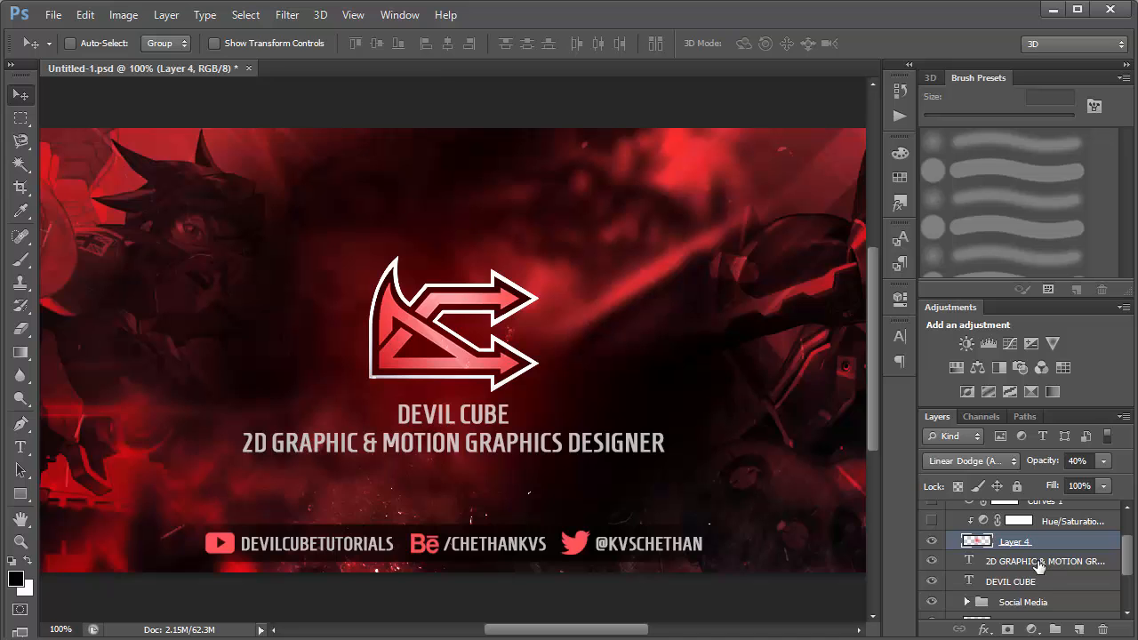
Dab a soft 500 px black brush over the logo on a new layer above the tagline text, and delete that layer.
click(1038, 562)
click(1078, 630)
key(b)
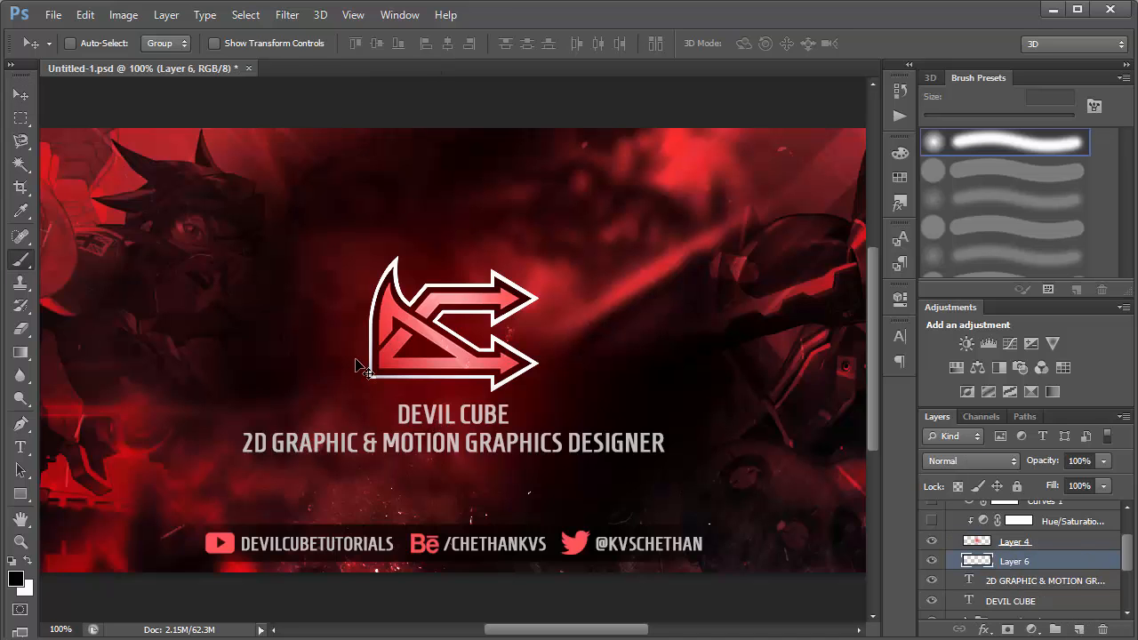
key(bracketright)
key(bracketright)
key(bracketright)
key(bracketright)
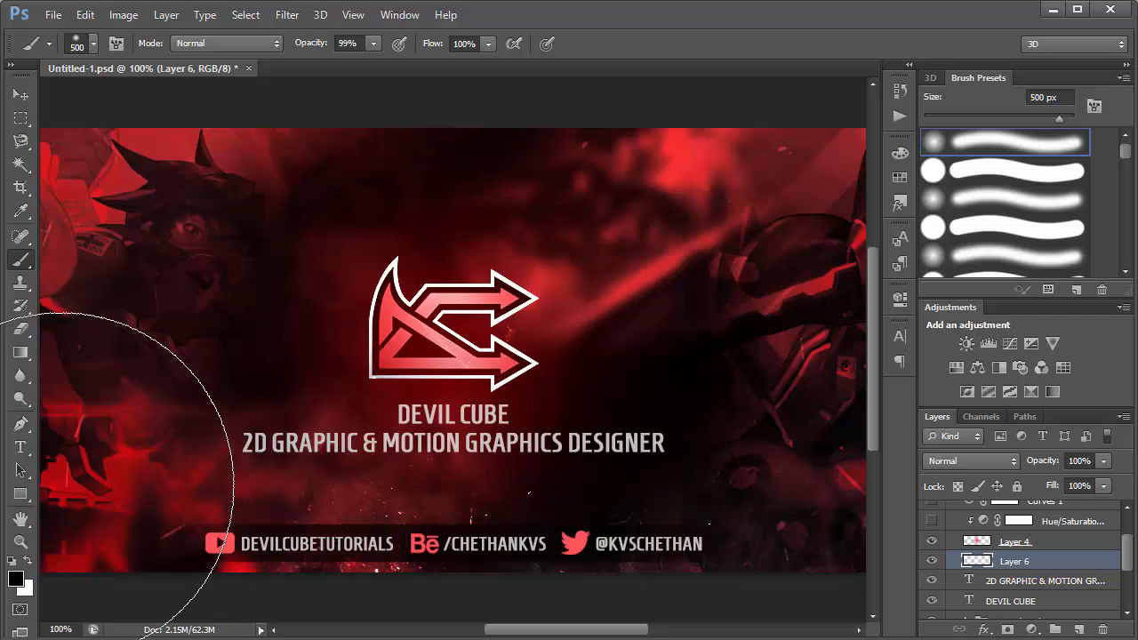
click(451, 331)
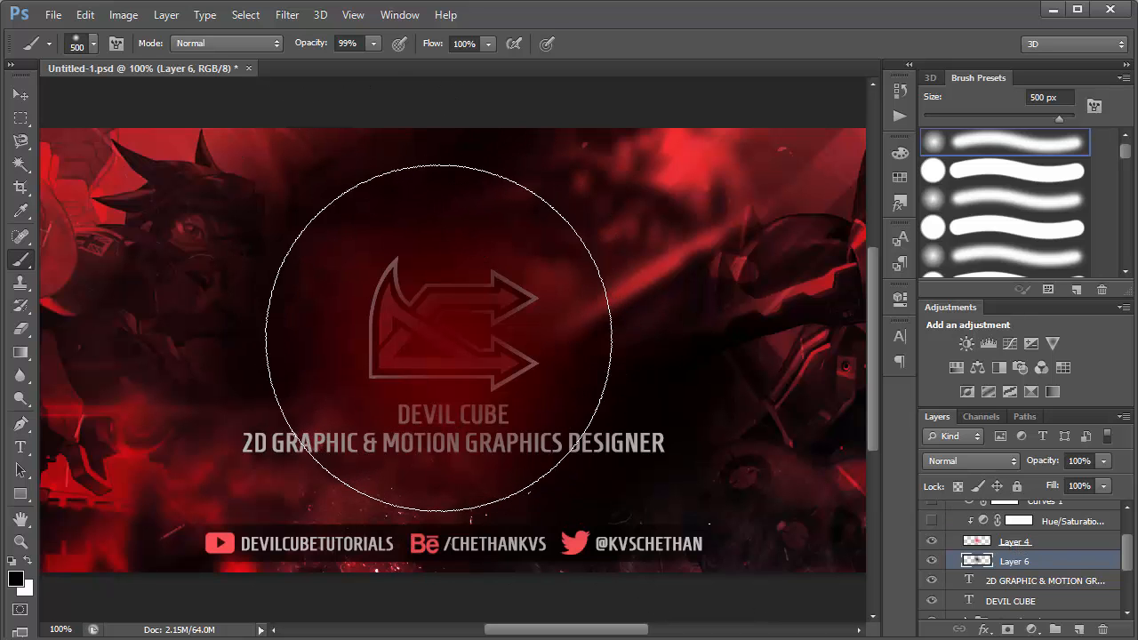
key(Delete)
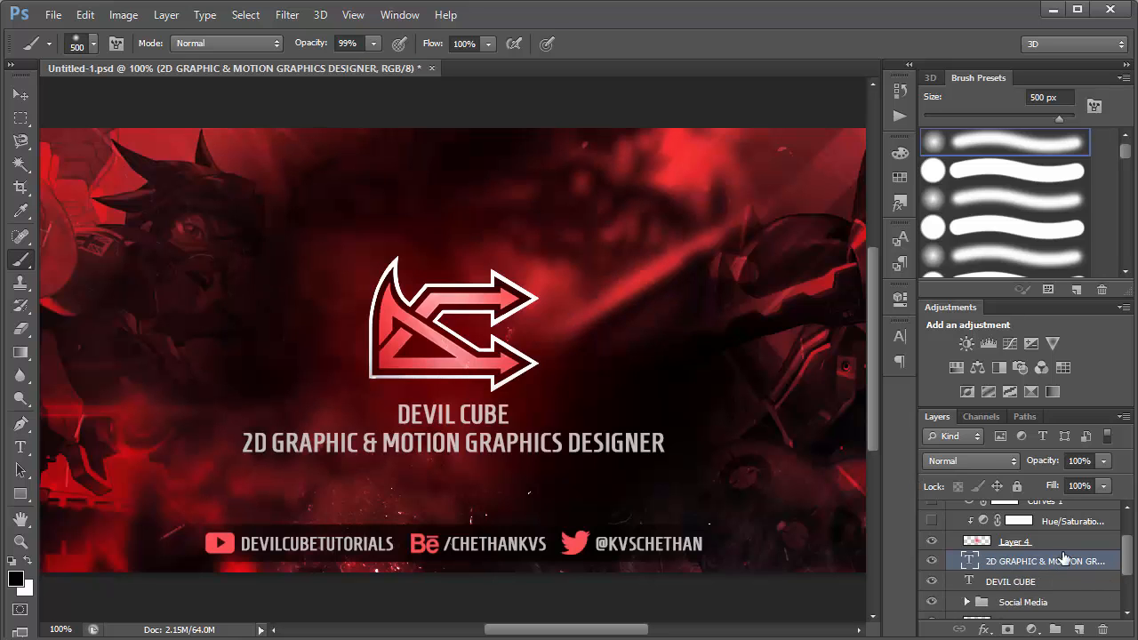
Check the blend modes available for Layer 4 and keep Linear Dodge (Add).
click(1040, 541)
click(974, 462)
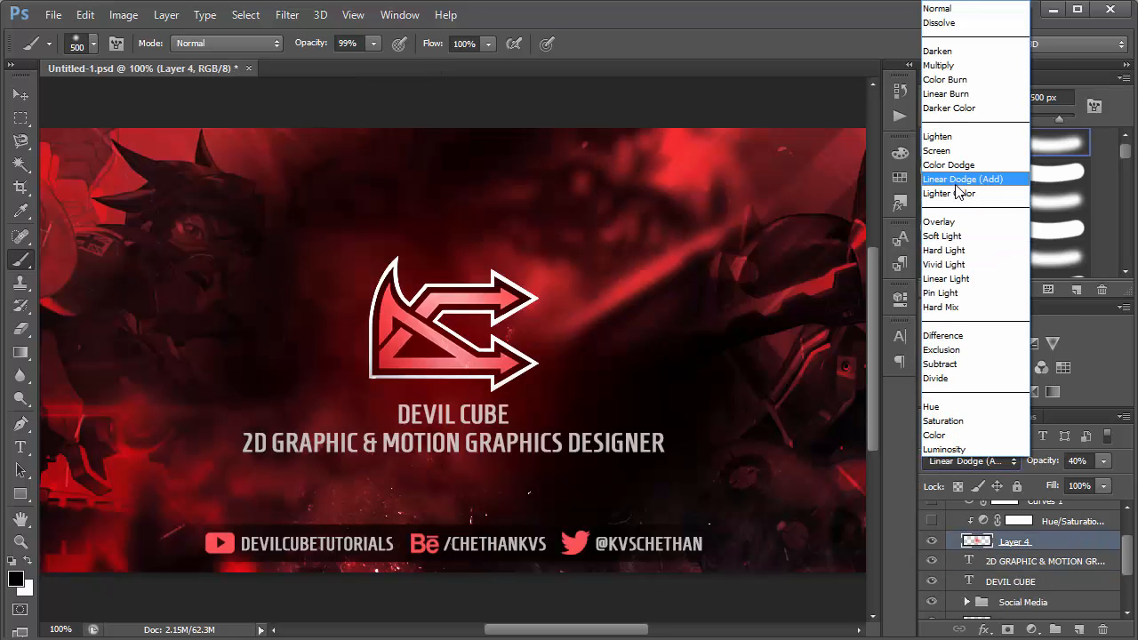
click(960, 179)
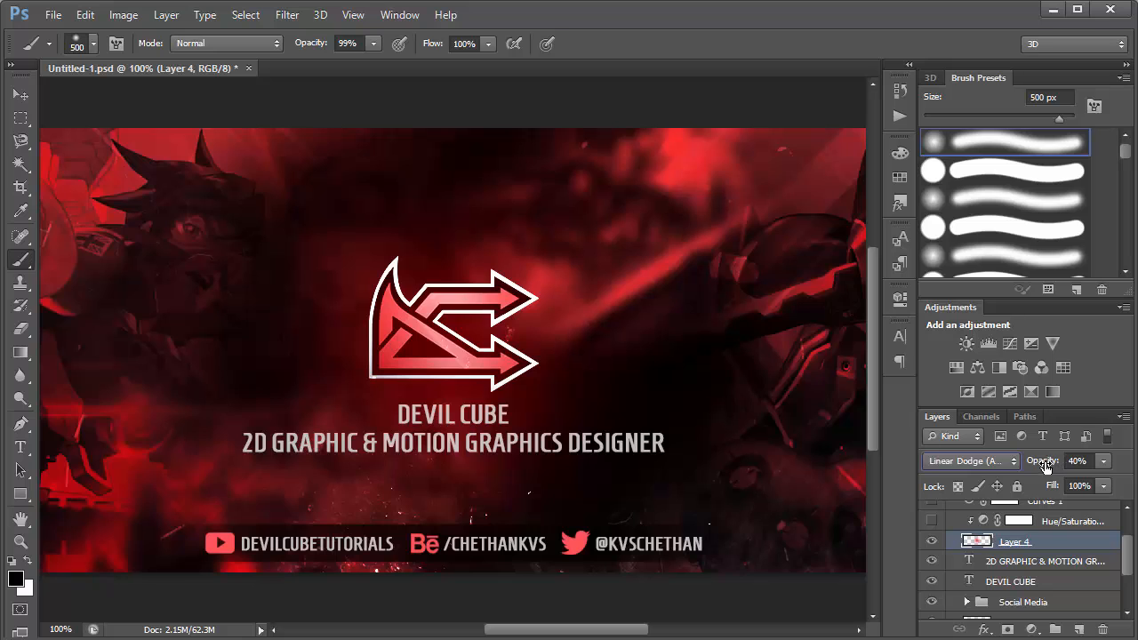
Make the Hue/Saturation layer clipped to Layer 4 visible and examine its adjustment settings.
scroll(1127, 559, up, 1)
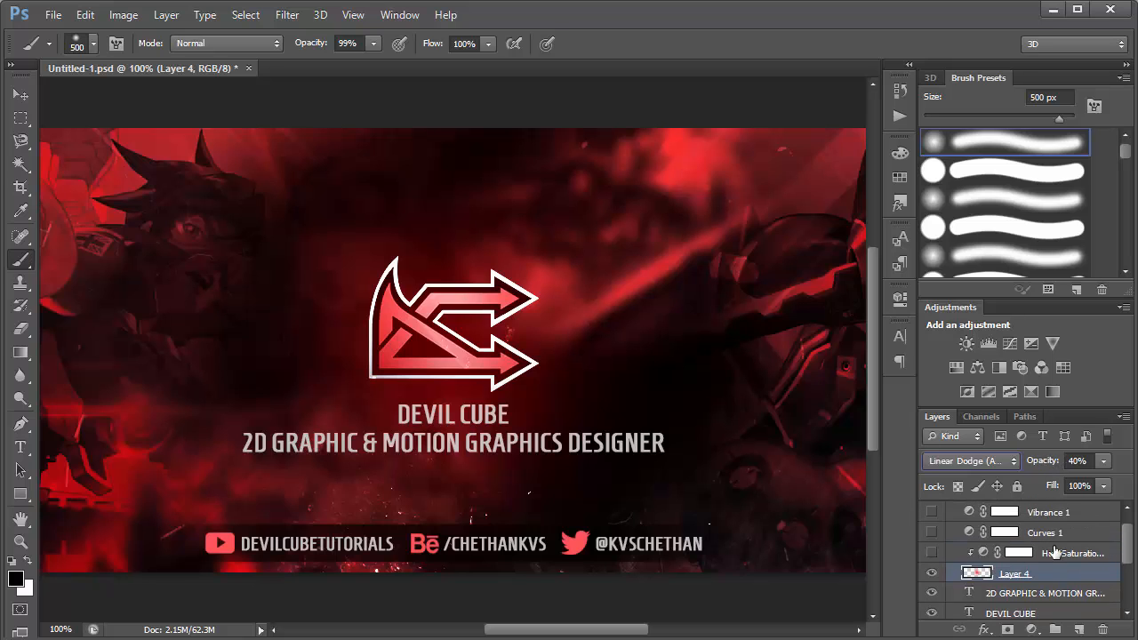
click(1019, 553)
click(931, 553)
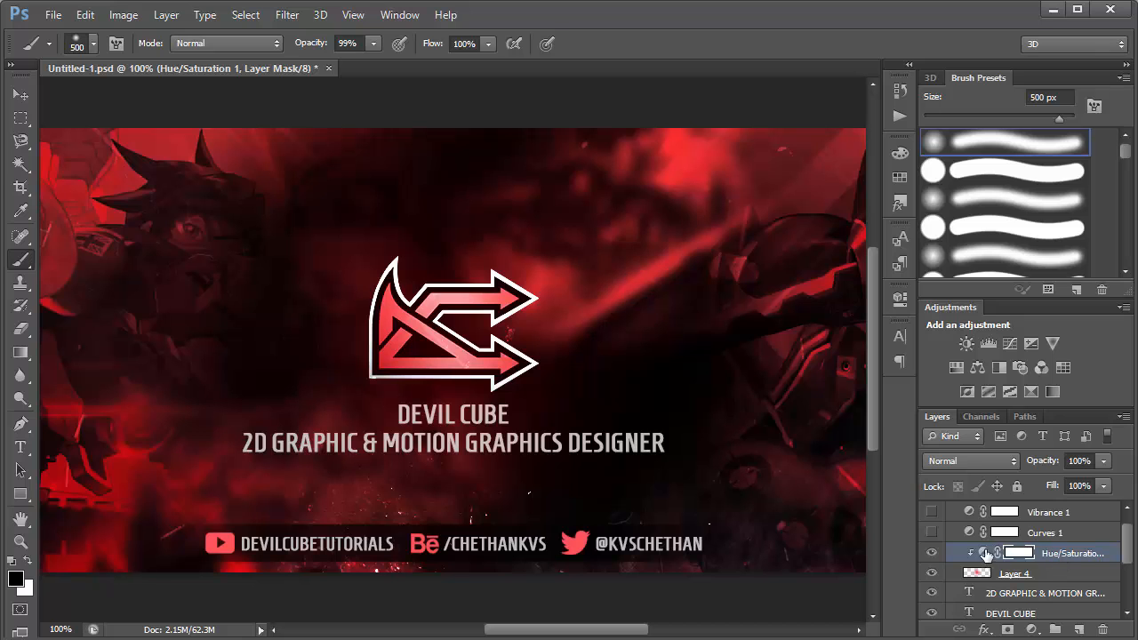
click(1030, 628)
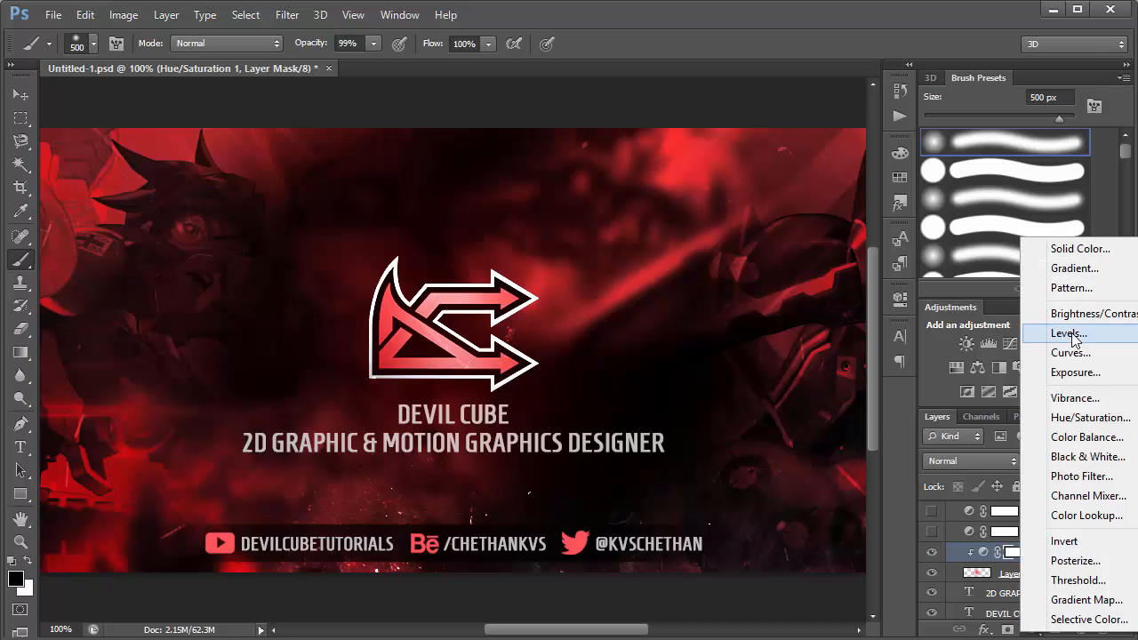
click(909, 396)
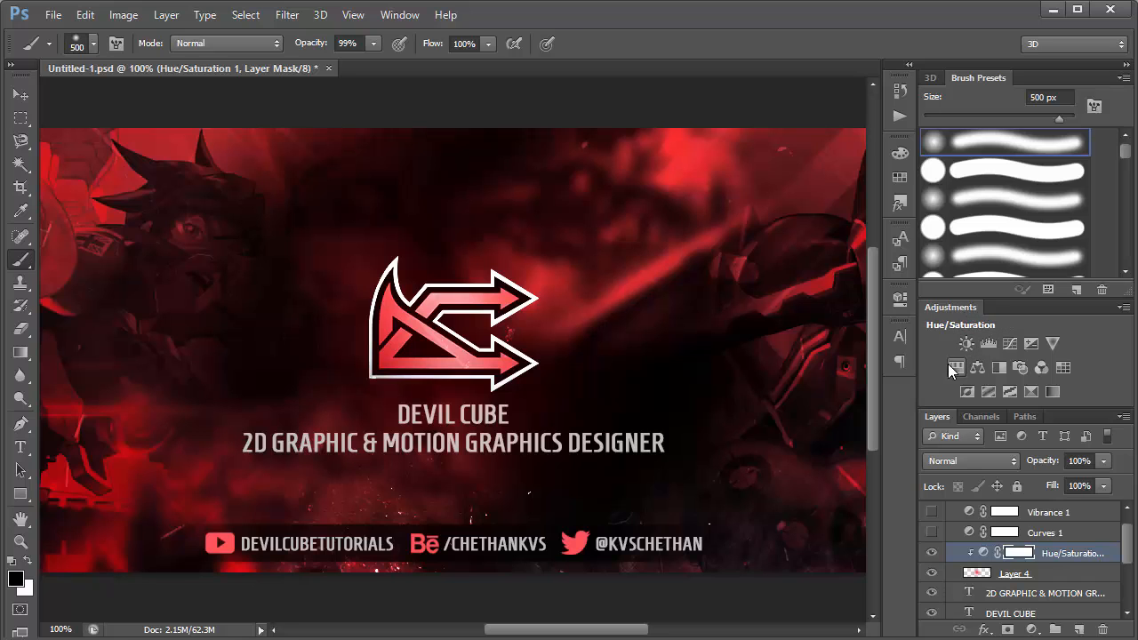
double_click(983, 553)
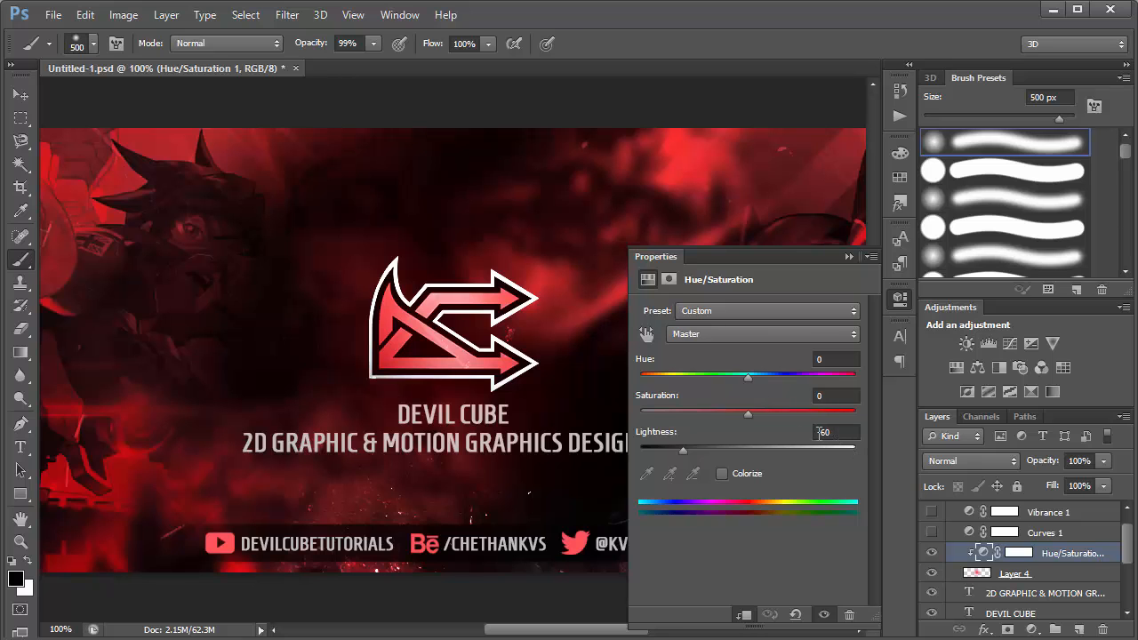
click(848, 256)
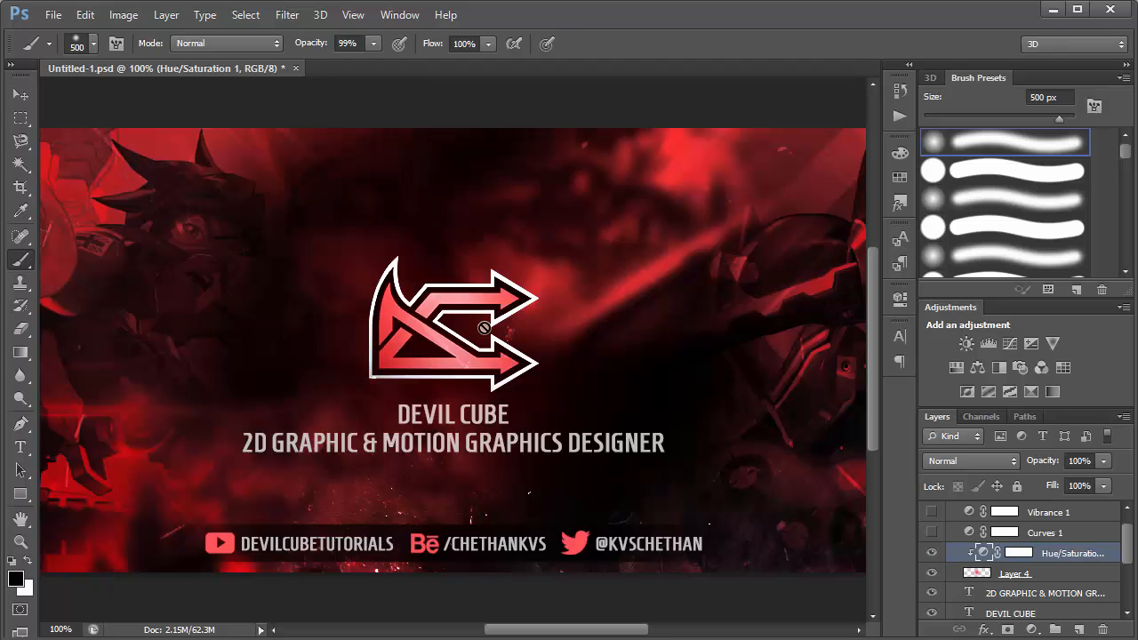
Make the Curves 1 adjustment layer visible, switching it off and on to show its effect.
click(1055, 542)
scroll(1023, 551, up, 1)
click(932, 552)
click(932, 552)
click(932, 552)
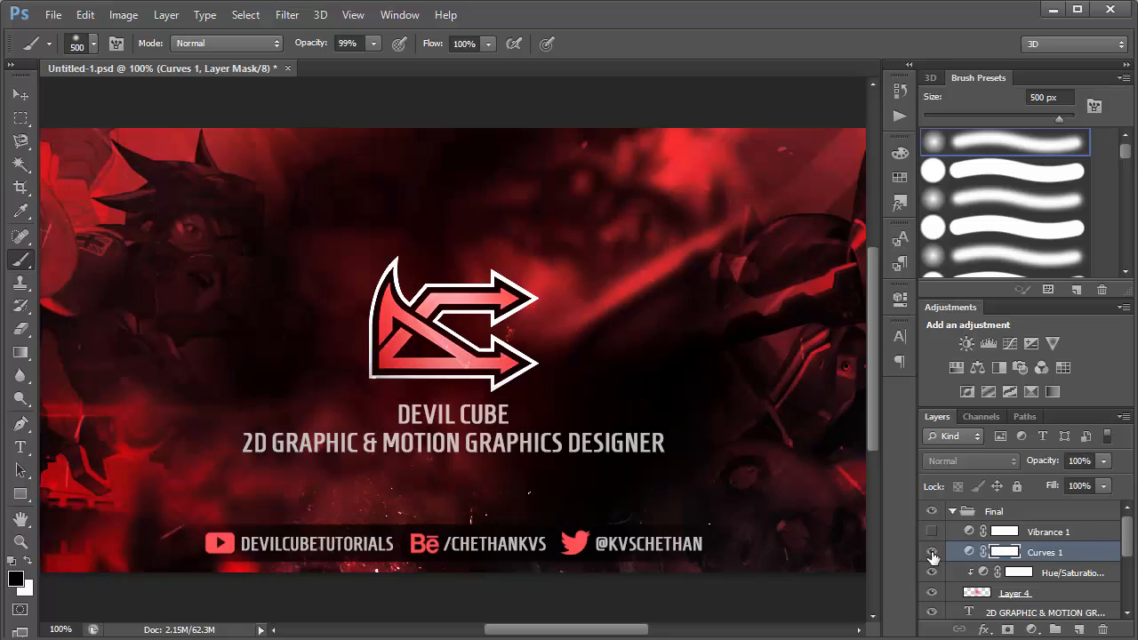
Compare the whole banner with and without the Curves 1 adjustment, and examine the shape of its curve.
key(ctrl+0)
click(932, 552)
click(932, 552)
double_click(971, 552)
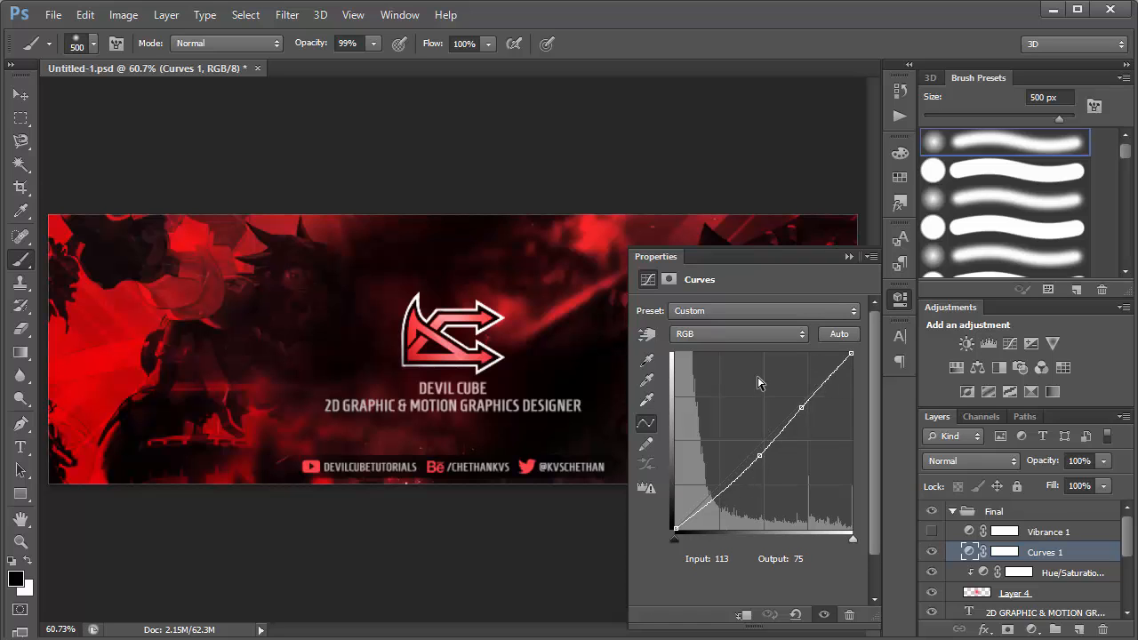
click(850, 258)
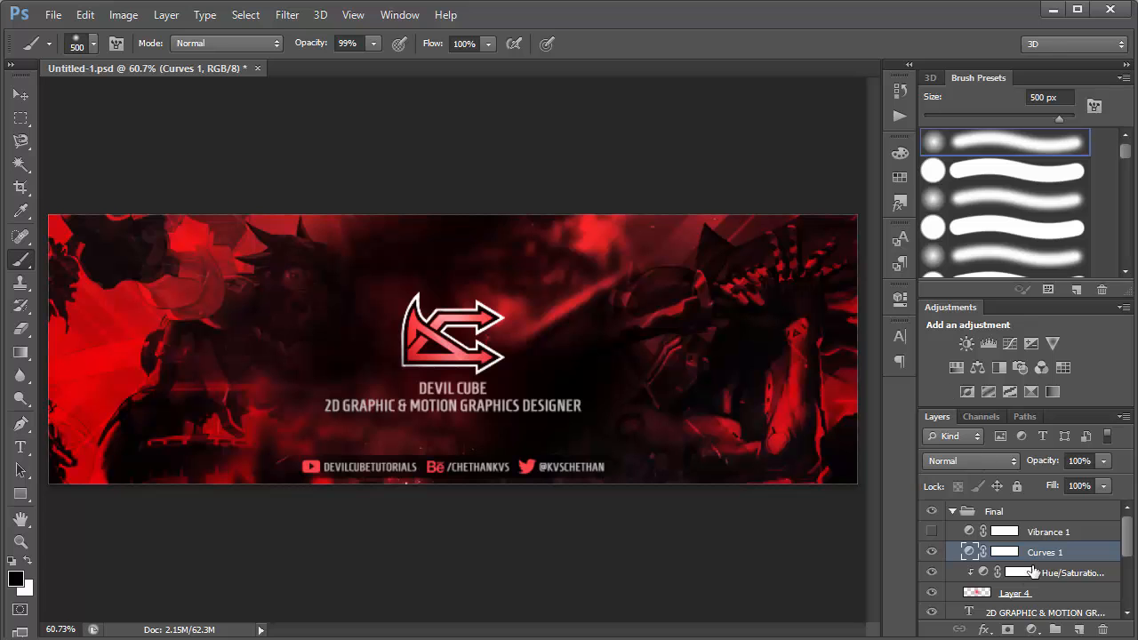
Make the Vibrance 1 adjustment layer visible and examine its vibrance and saturation settings.
click(1045, 533)
click(931, 531)
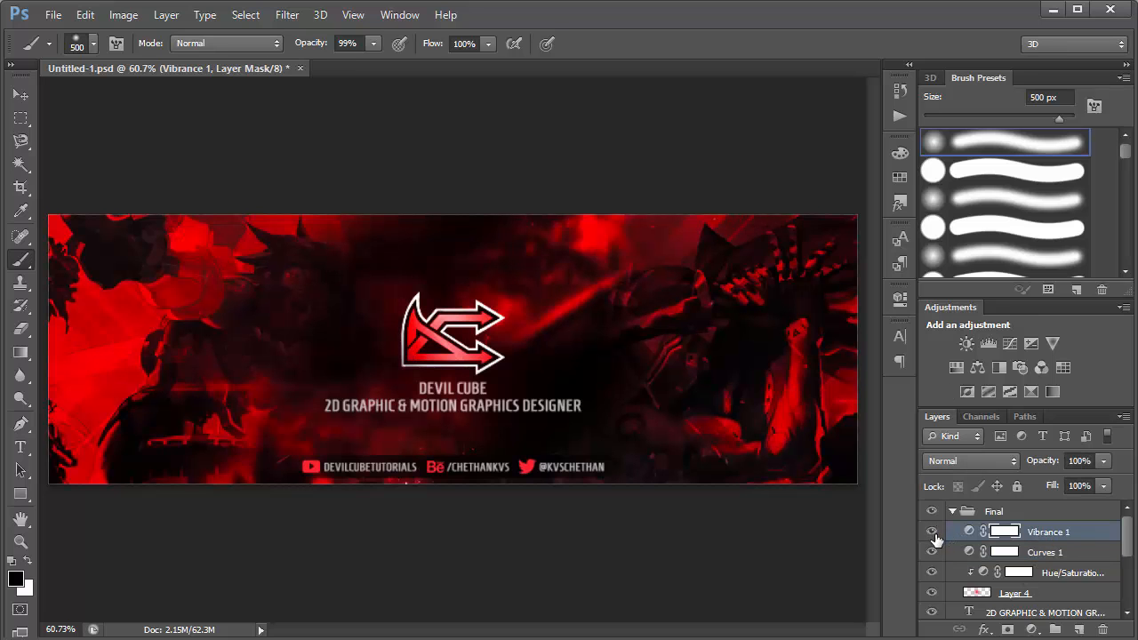
click(932, 532)
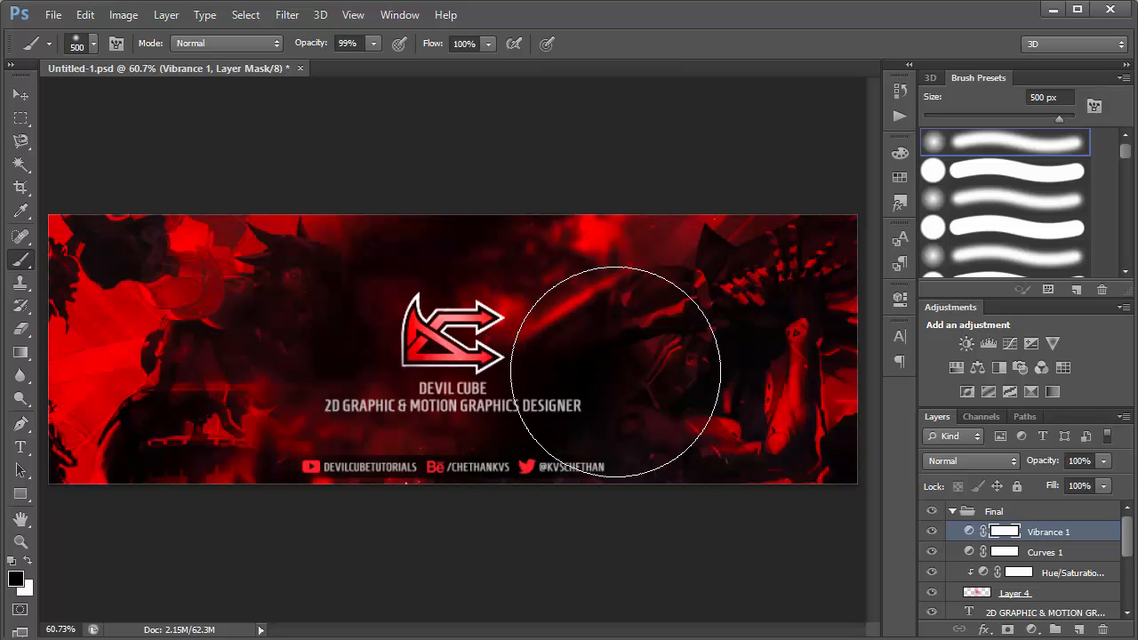
double_click(969, 532)
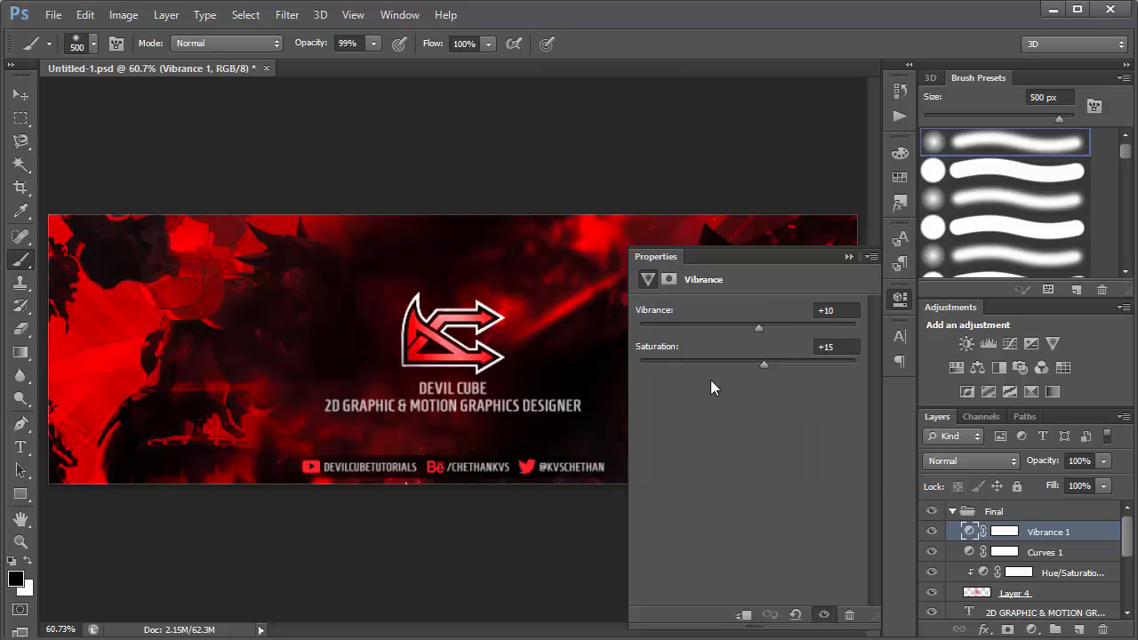
click(843, 349)
key(shift+Tab)
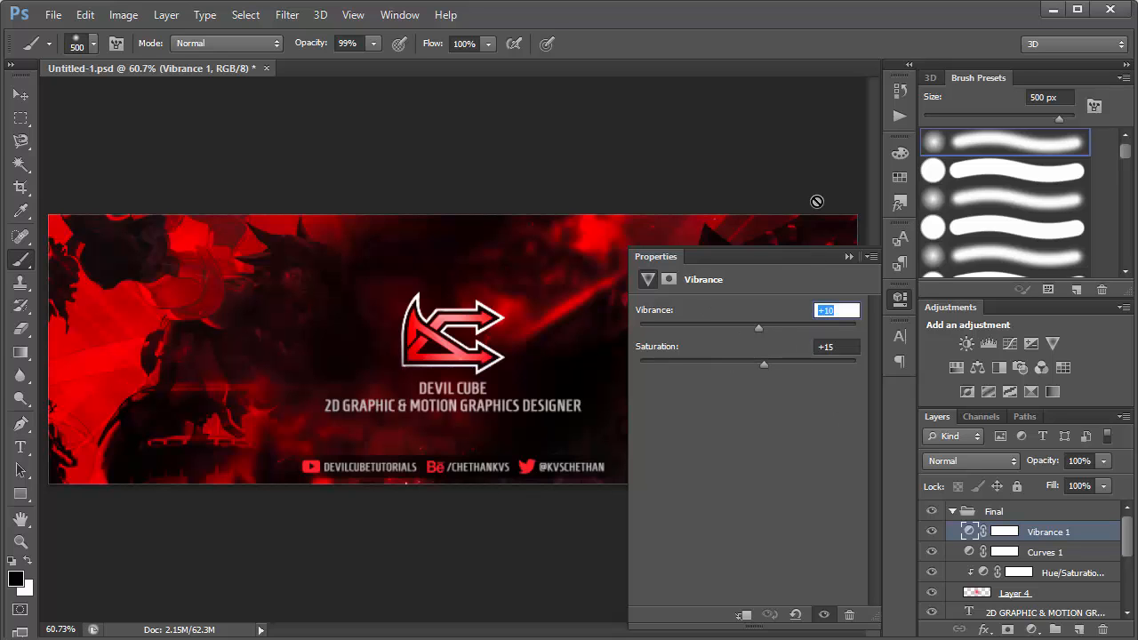
click(849, 257)
Compare the banner with the Vibrance 1 adjustment off and on, and collapse the Final group.
click(933, 533)
click(933, 532)
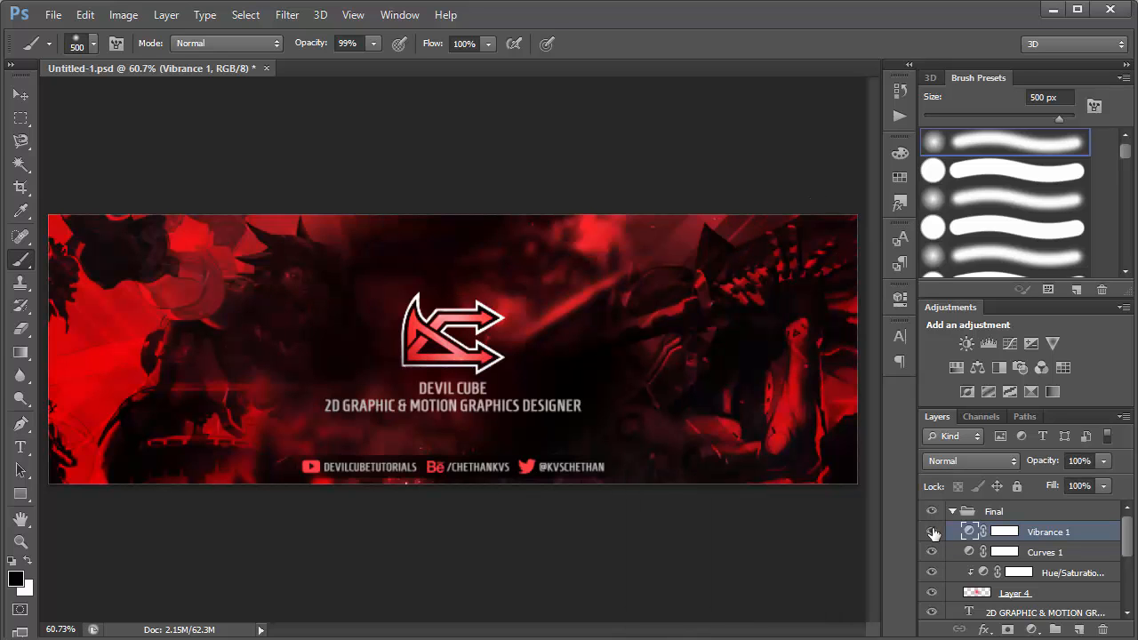
click(951, 512)
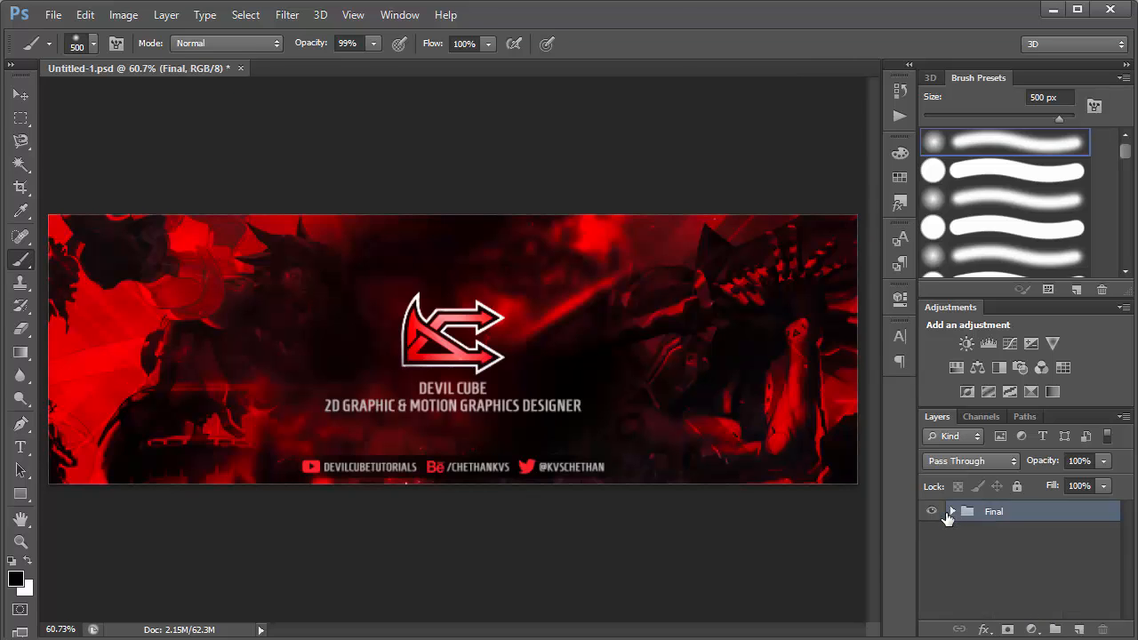